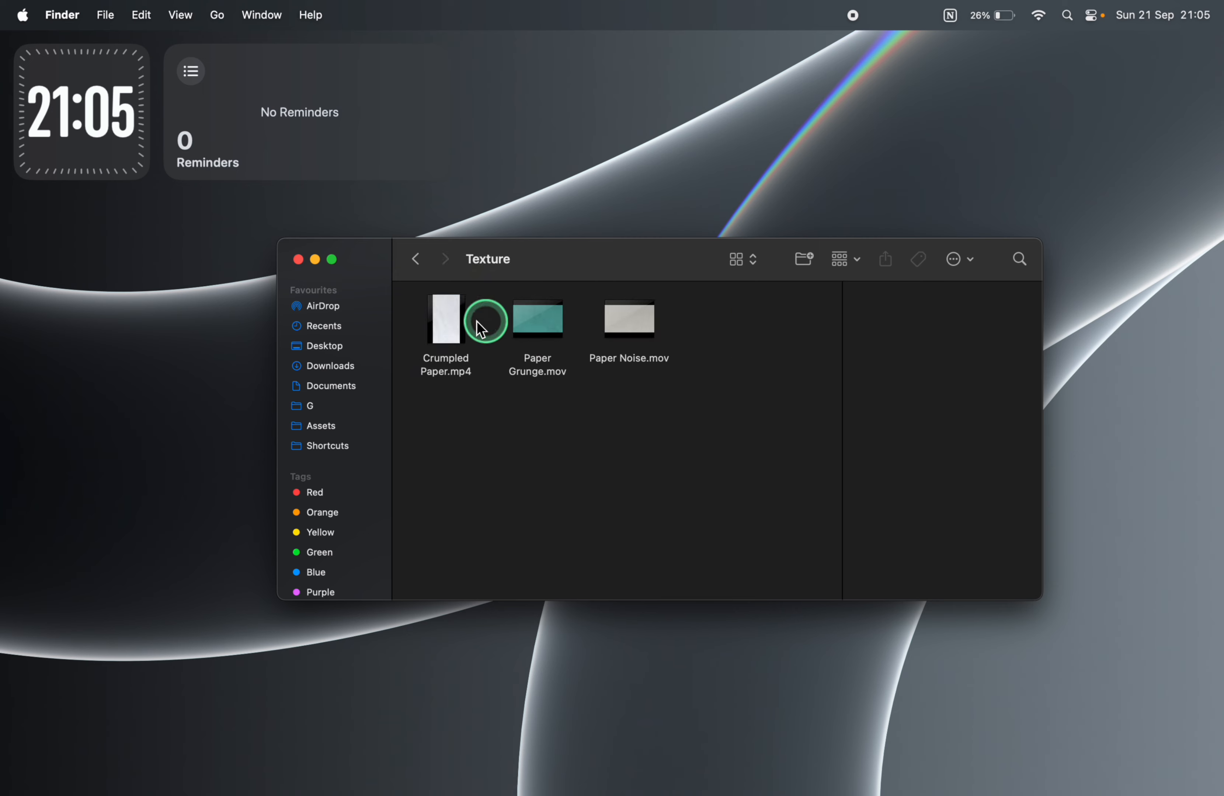
Add Crumpled Paper.mp4 from the Texture folder to the start of the timeline and trim it to two seconds
{"action": "left_click_drag", "start_coordinate": [477, 321], "coordinate": [20, 481]}
{"action": "left_click_drag", "start_coordinate": [304, 605], "coordinate": [615, 590]}
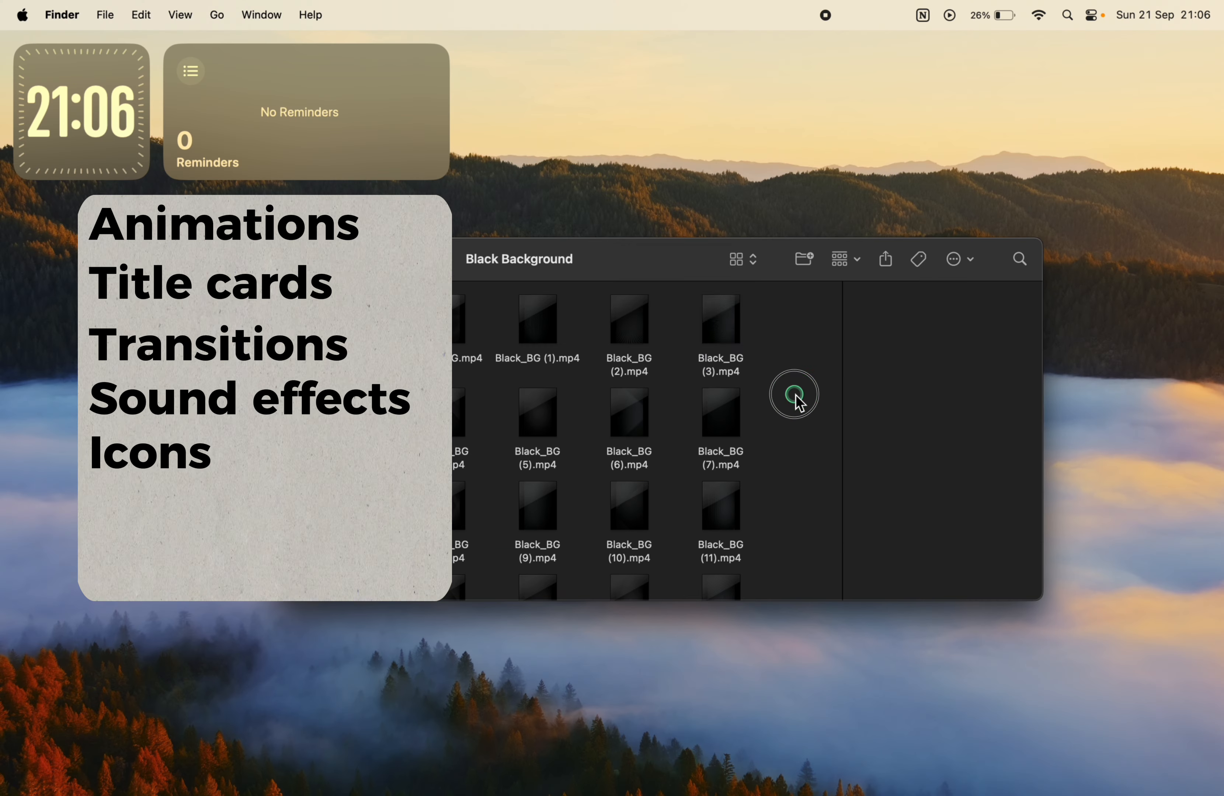
{"action": "left_click", "coordinate": [726, 340]}
Add Black_BG (3).mp4 after the paper clip, trimmed to 00:00:01:29 and enlarged to fill the whole frame
{"action": "left_click_drag", "start_coordinate": [726, 340], "coordinate": [862, 577]}
{"action": "scroll", "coordinate": [862, 577], "scroll_direction": "right", "scroll_amount": 4}
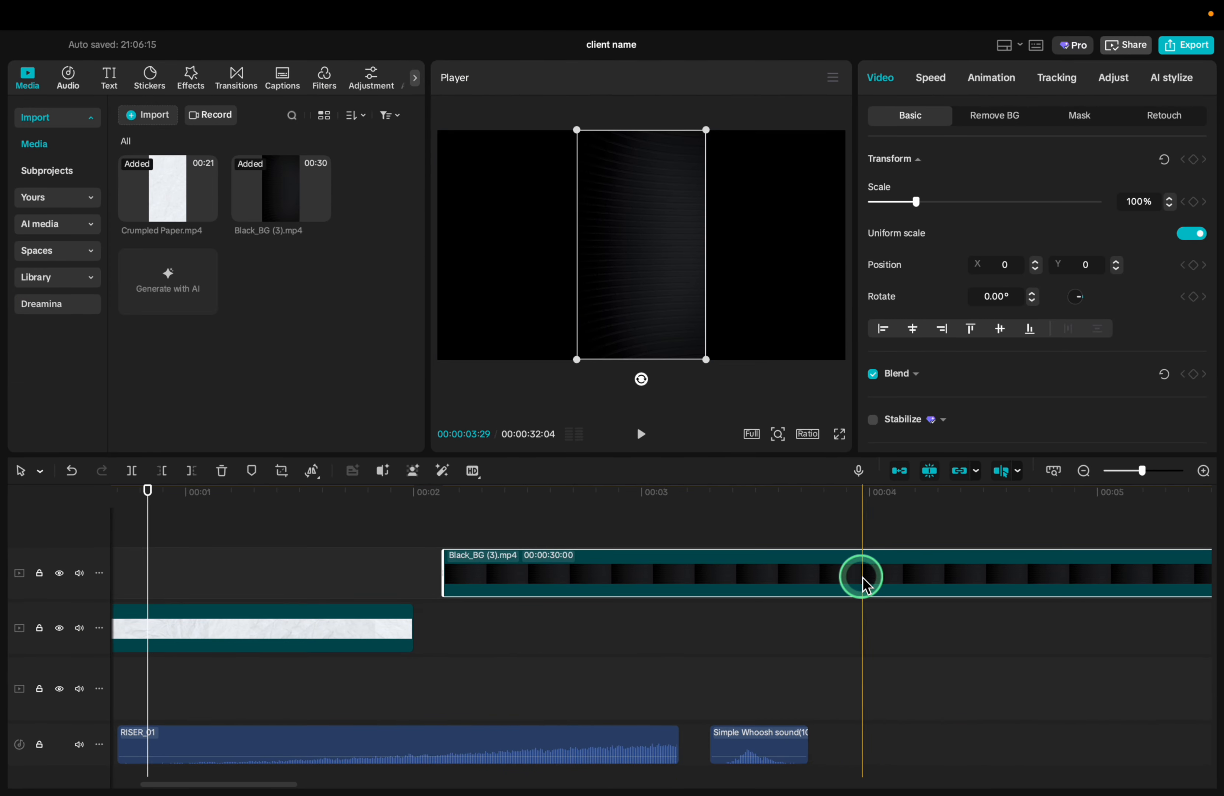
{"action": "key", "text": "super+b"}
{"action": "key", "text": "BackSpace"}
{"action": "left_click", "coordinate": [672, 573]}
{"action": "left_click_drag", "start_coordinate": [706, 359], "coordinate": [1162, 574]}
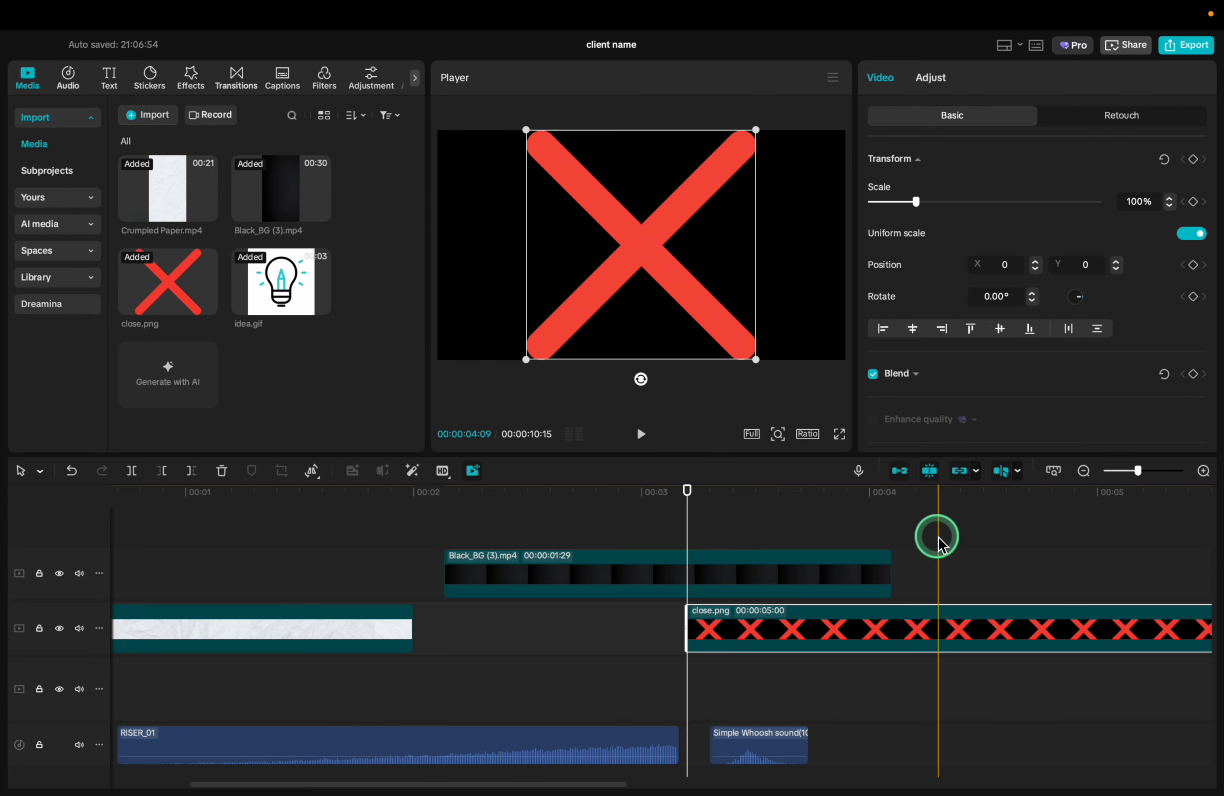
Split the close.png clip on the timeline and delete its surplus part
{"action": "scroll", "coordinate": [801, 566], "scroll_direction": "right", "scroll_amount": 3}
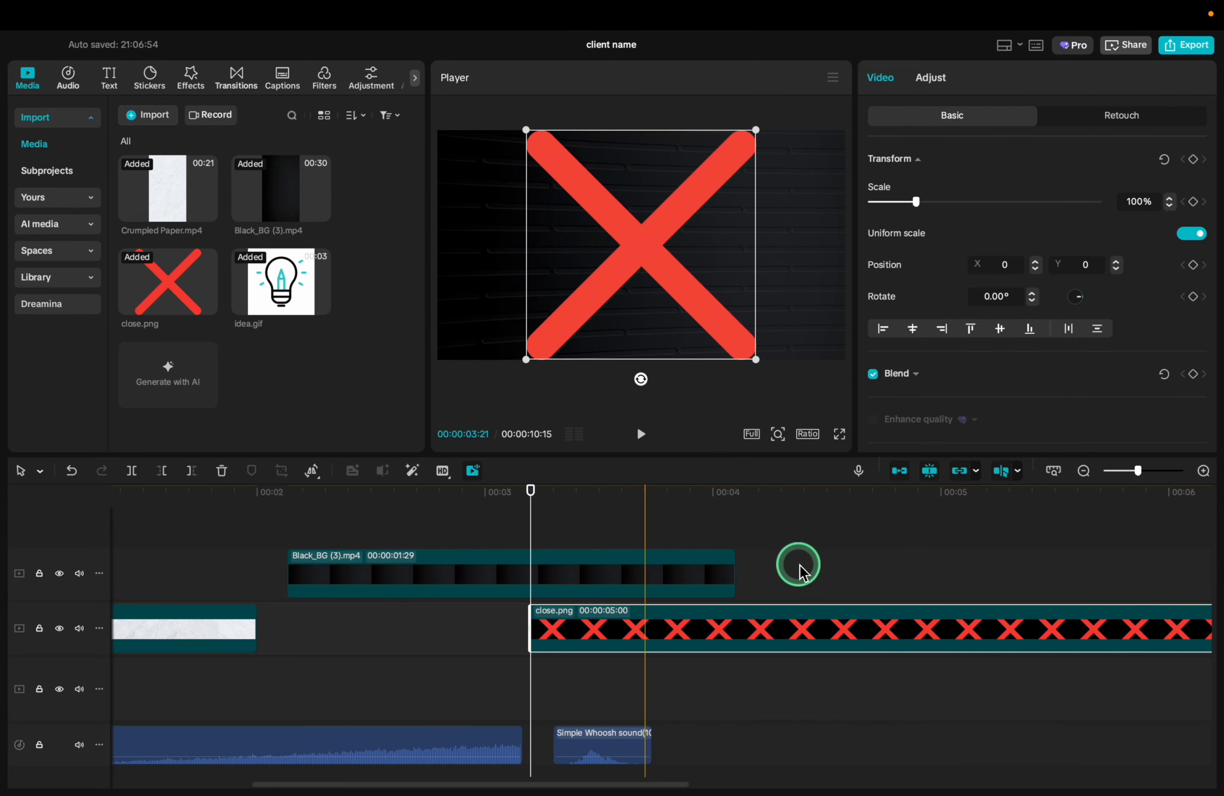
{"action": "scroll", "coordinate": [827, 621], "scroll_direction": "right", "scroll_amount": 3}
{"action": "scroll", "coordinate": [796, 623], "scroll_direction": "right", "scroll_amount": 1}
{"action": "key", "text": "super+b"}
{"action": "key", "text": "BackSpace"}
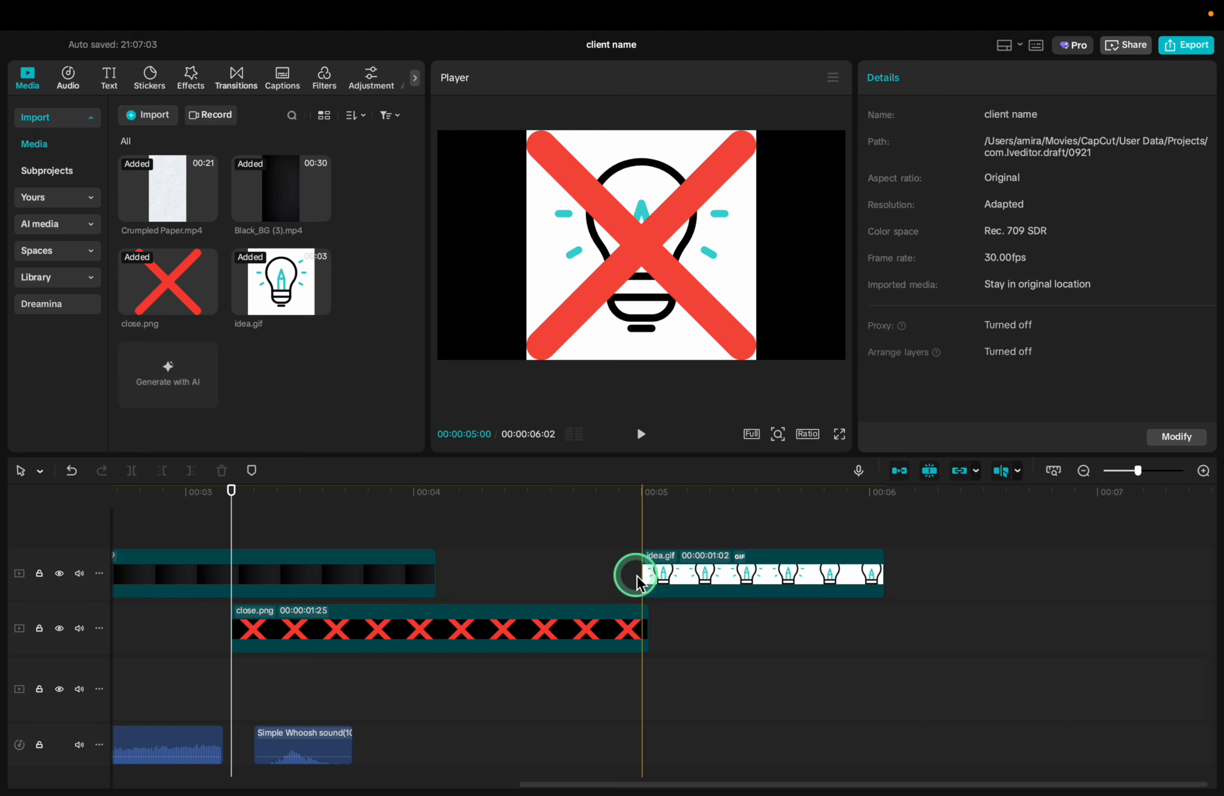
Place close.png directly after the Black_BG (3).mp4 clip at 00:00:01:03 long, and shorten idea.gif to 00:00:01:02
{"action": "left_click_drag", "start_coordinate": [622, 631], "coordinate": [665, 634]}
{"action": "left_click", "coordinate": [738, 552]}
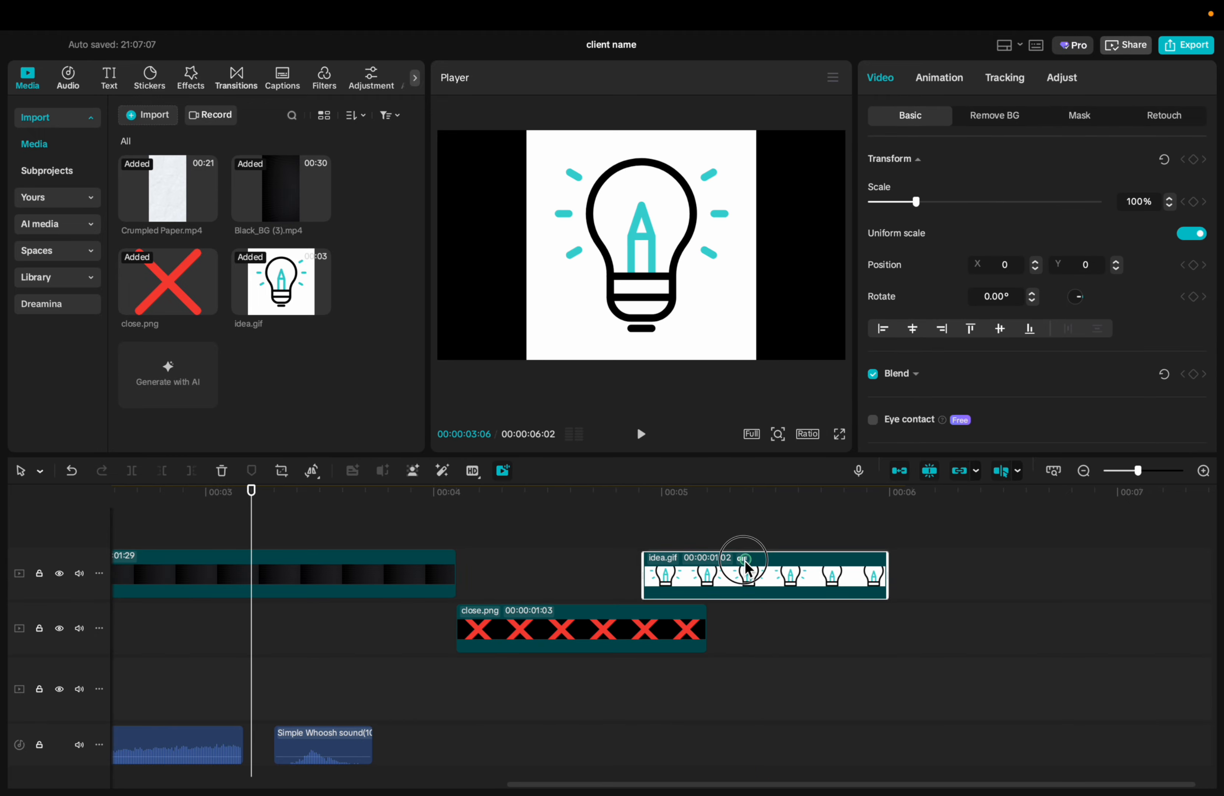
{"action": "left_click", "coordinate": [396, 560]}
Add a text clip reading "Title Card" above the Crumpled Paper.mp4 clip at the start of the timeline
{"action": "scroll", "coordinate": [396, 560], "scroll_direction": "left", "scroll_amount": 10}
{"action": "left_click", "coordinate": [109, 78]}
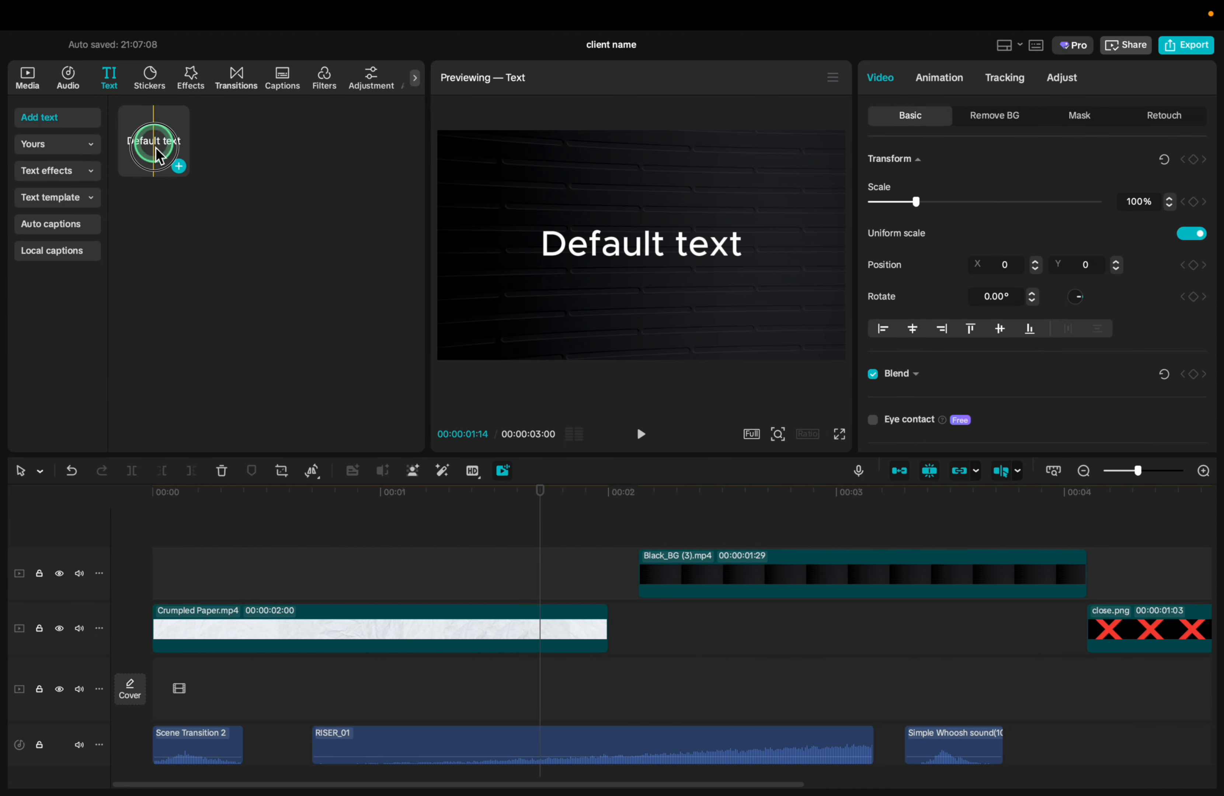
{"action": "left_click_drag", "start_coordinate": [155, 142], "coordinate": [162, 553]}
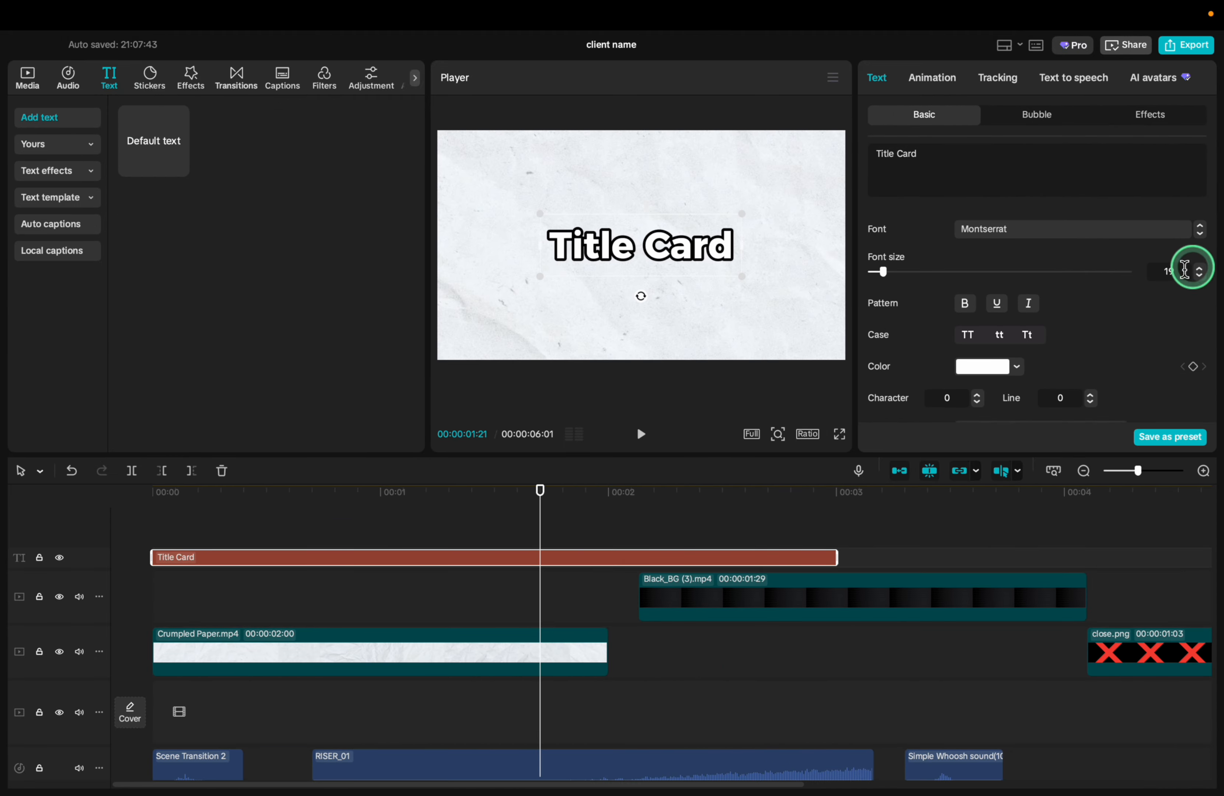
{"action": "scroll", "coordinate": [1034, 284], "scroll_direction": "down", "scroll_amount": 5}
Enable a black glow on the Title Card text
{"action": "left_click", "coordinate": [873, 308]}
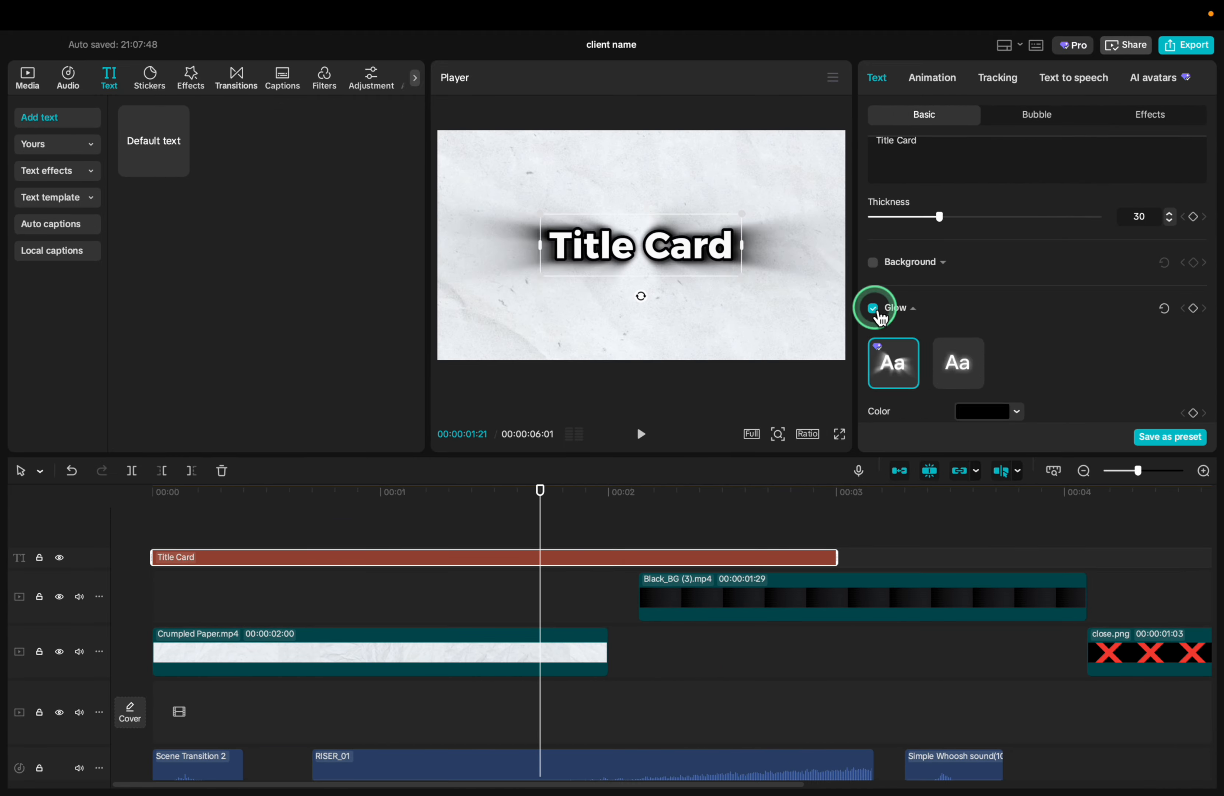
{"action": "scroll", "coordinate": [905, 320], "scroll_direction": "down", "scroll_amount": 2}
{"action": "left_click", "coordinate": [974, 326]}
{"action": "scroll", "coordinate": [972, 331], "scroll_direction": "down", "scroll_amount": 1}
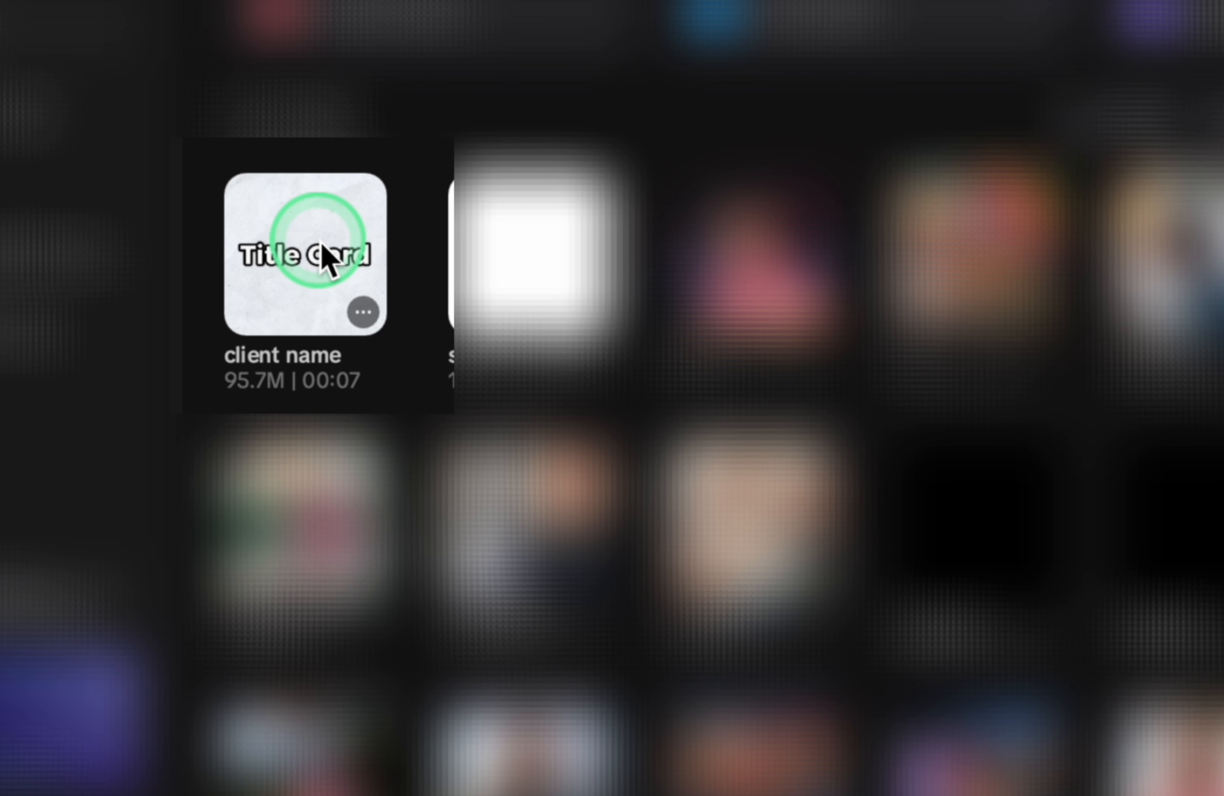
Duplicate the "client name" project and place 5.raw.mp4 on the main track of the copy
{"action": "left_click", "coordinate": [364, 318]}
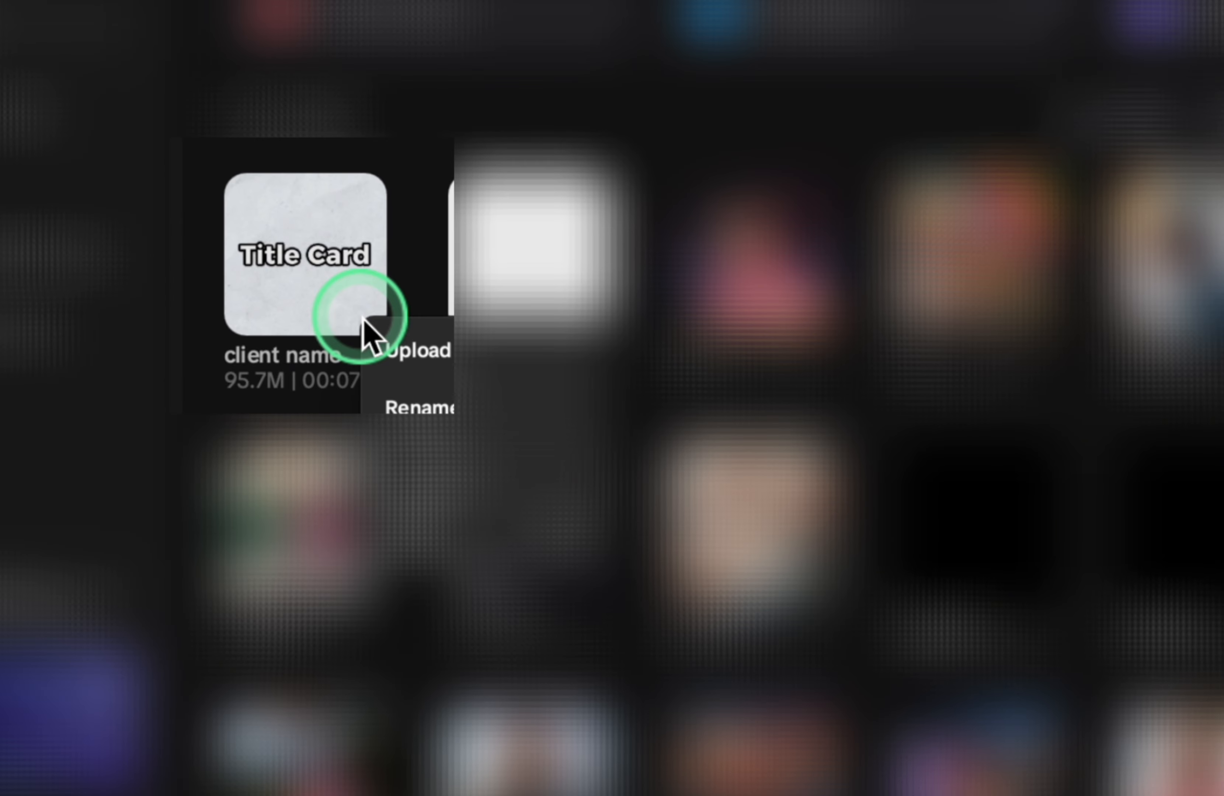
{"action": "left_click", "coordinate": [424, 478]}
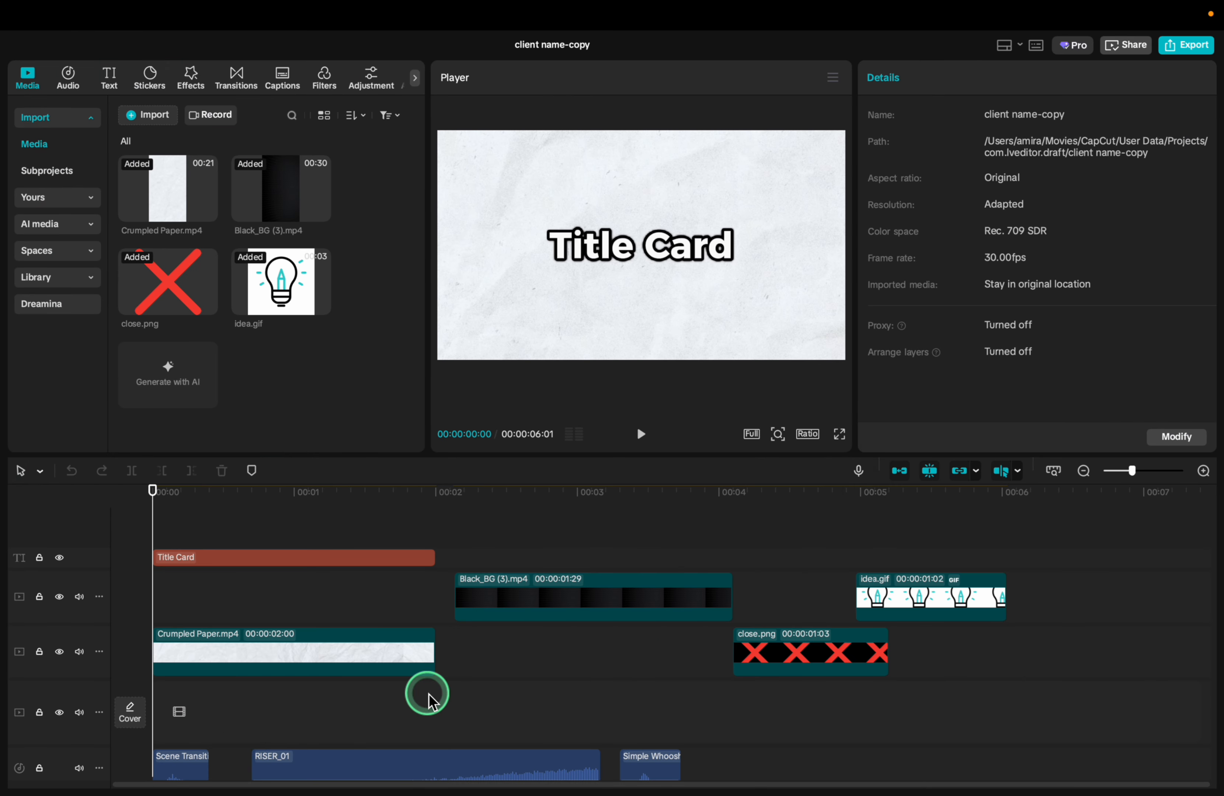
{"action": "key", "text": "super+v"}
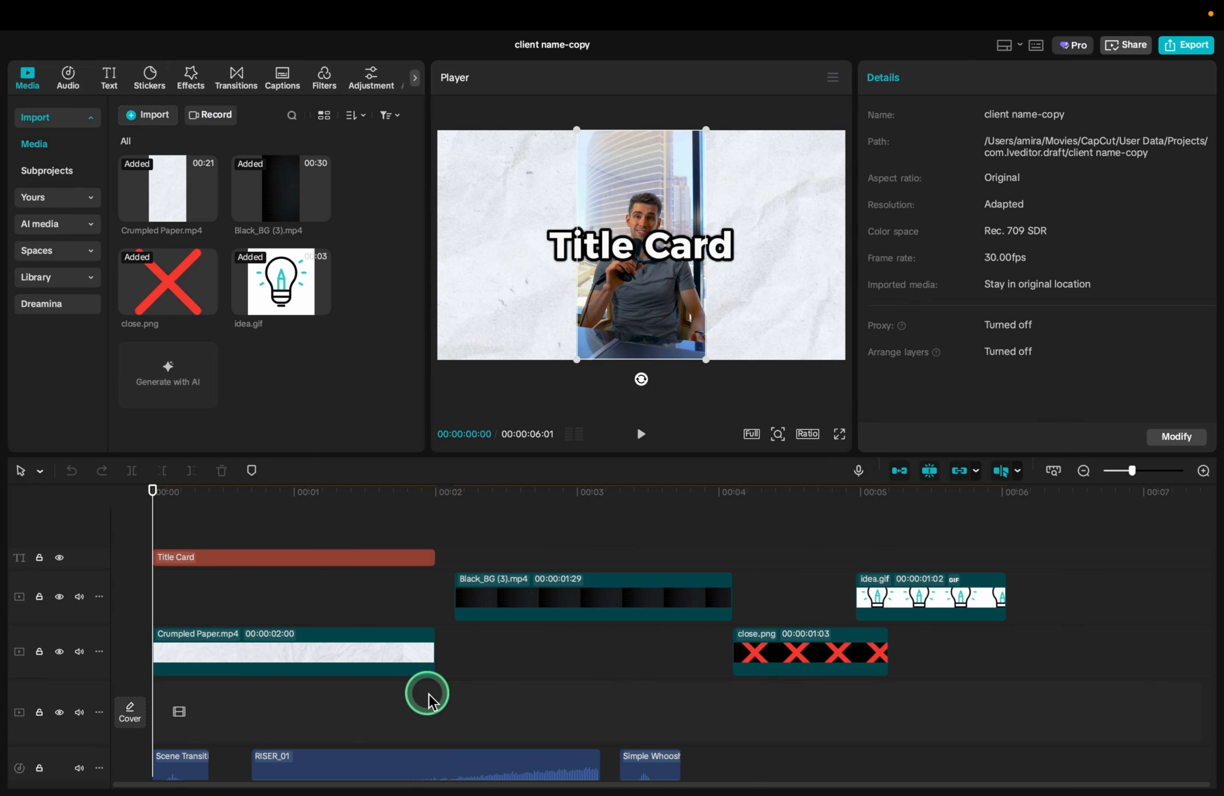
{"action": "left_click_drag", "start_coordinate": [423, 603], "coordinate": [437, 733]}
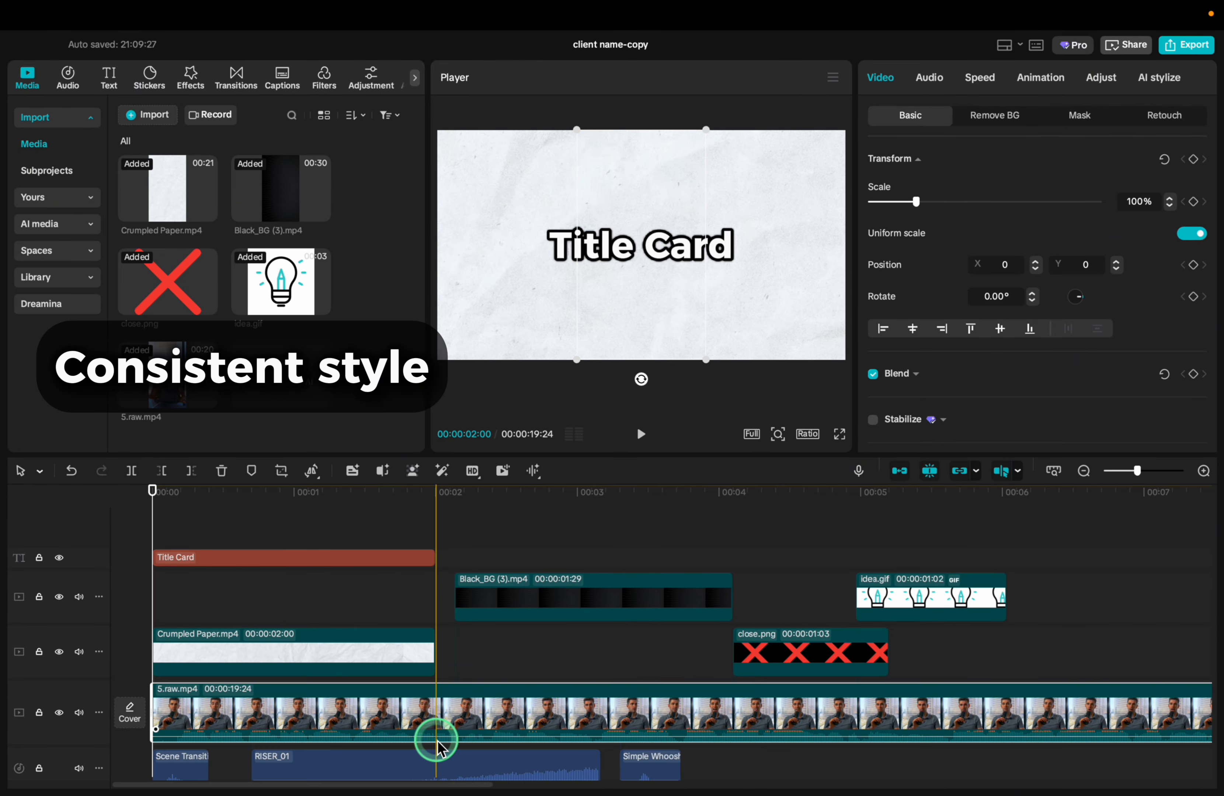
Move the Crumpled Paper.mp4 clip behind close.png and the Black_BG (3).mp4 clip to start just before one second
{"action": "left_click_drag", "start_coordinate": [262, 639], "coordinate": [1036, 637]}
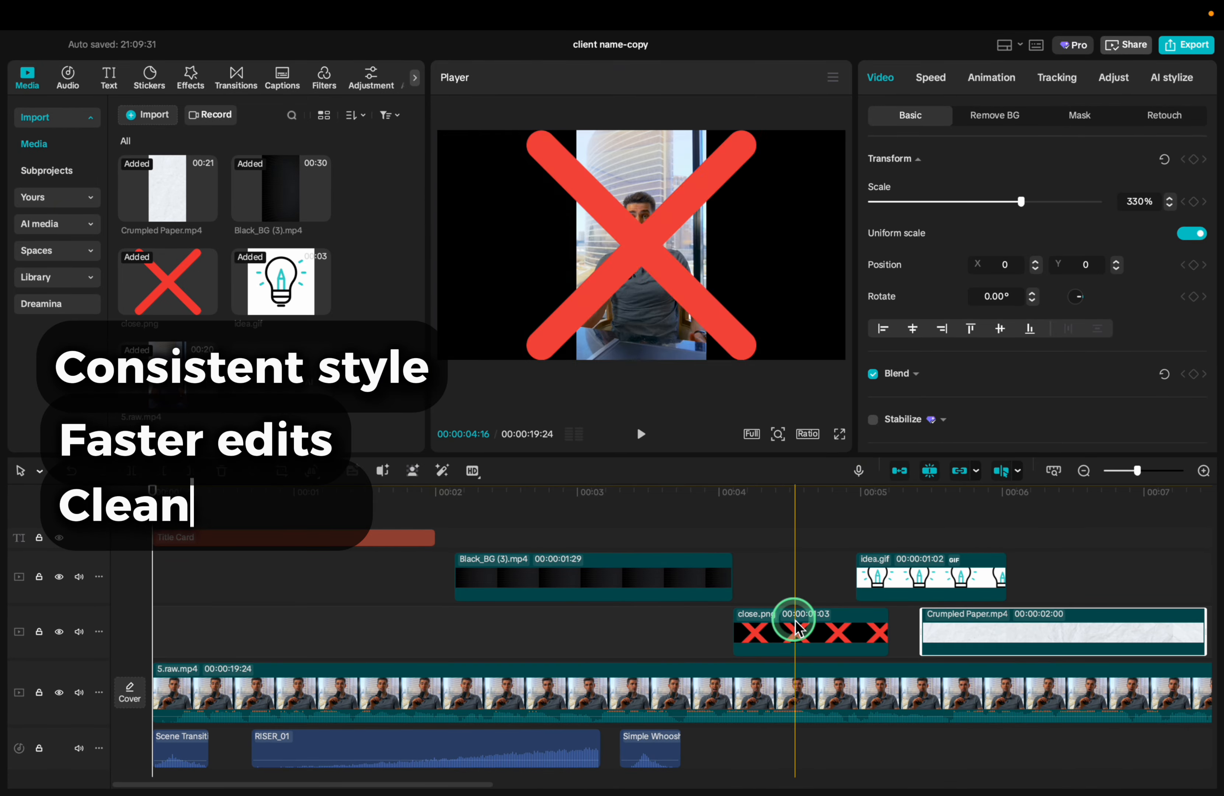
{"action": "left_click", "coordinate": [391, 683]}
{"action": "left_click_drag", "start_coordinate": [562, 576], "coordinate": [383, 629]}
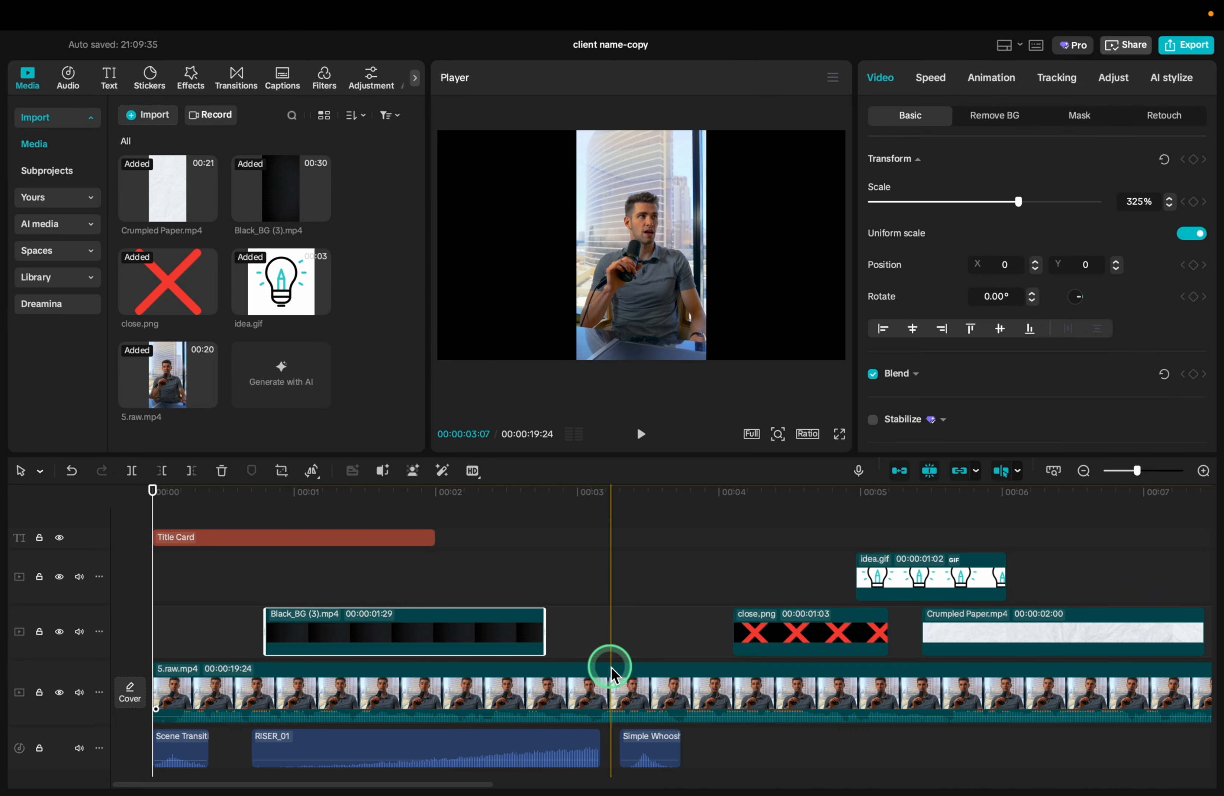
{"action": "left_click", "coordinate": [611, 668]}
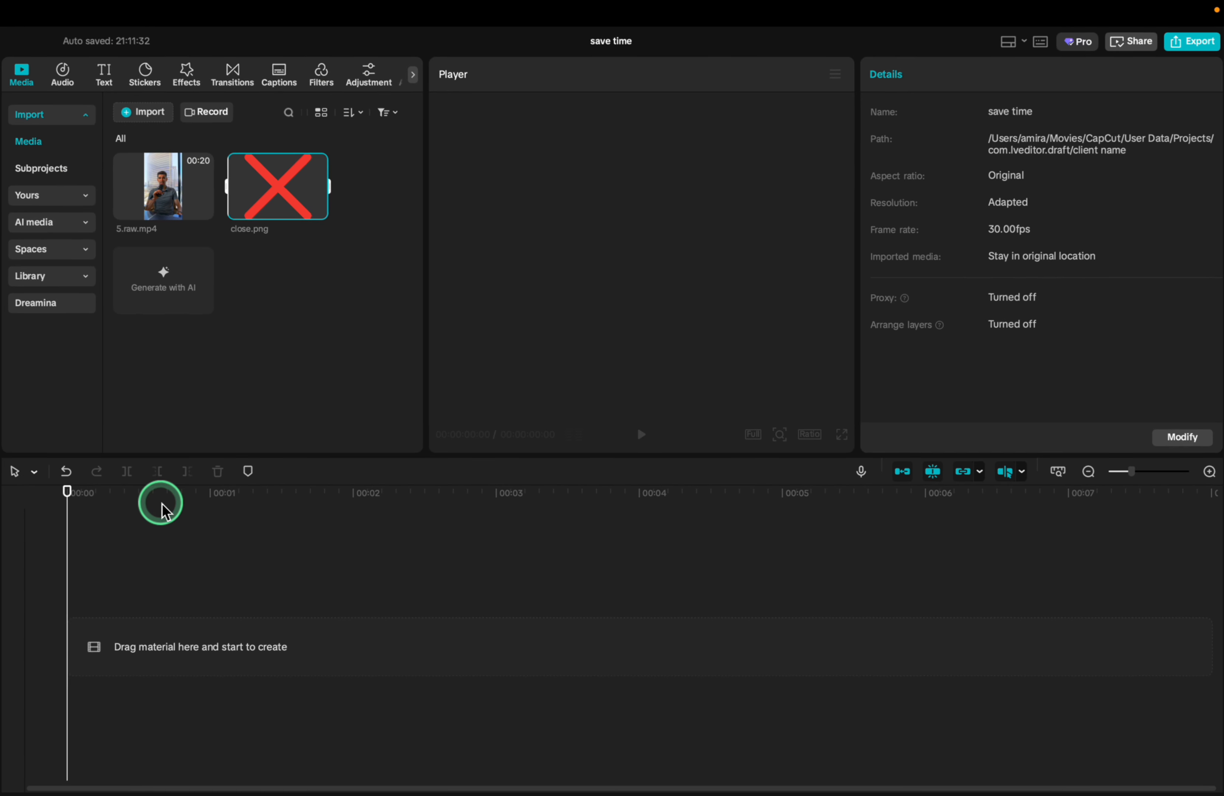
In the "save time" project, place 5.raw.mp4 on the main track and overlay close.png above it at reduced size
{"action": "left_click_drag", "start_coordinate": [164, 194], "coordinate": [181, 646]}
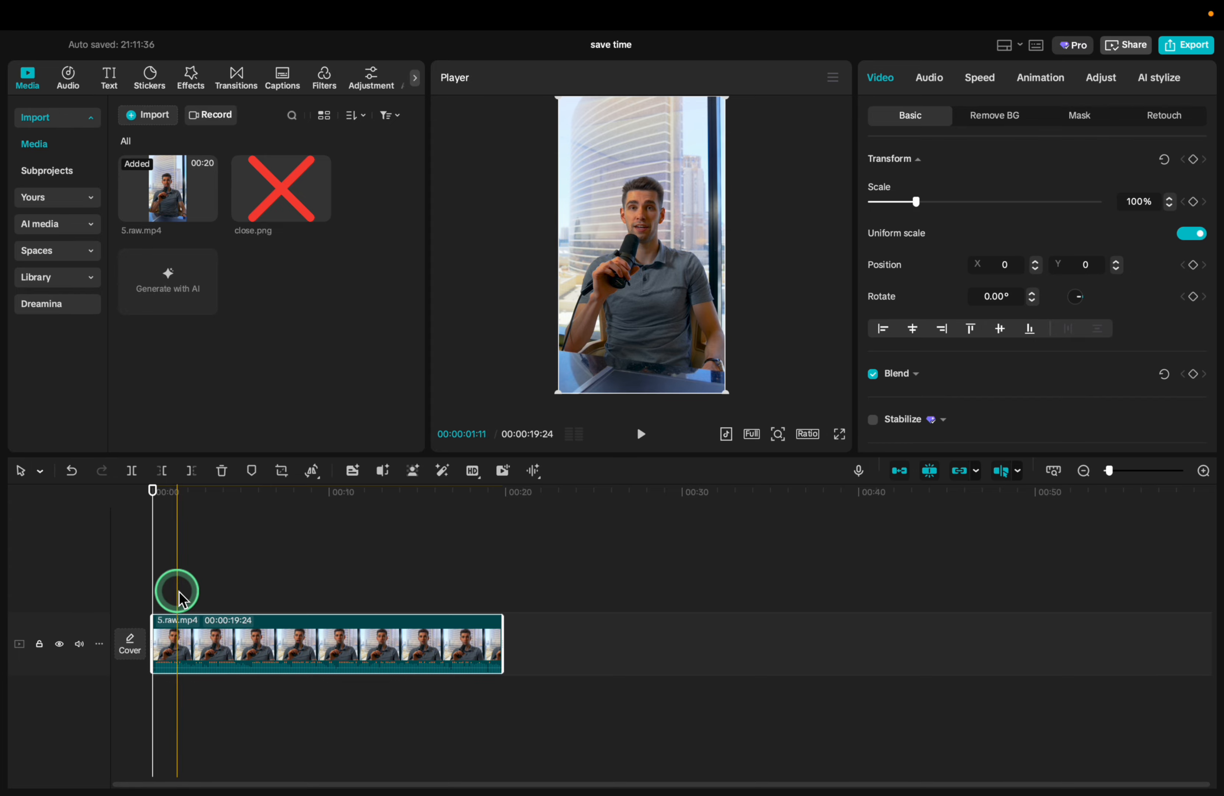
{"action": "left_click_drag", "start_coordinate": [266, 187], "coordinate": [188, 590]}
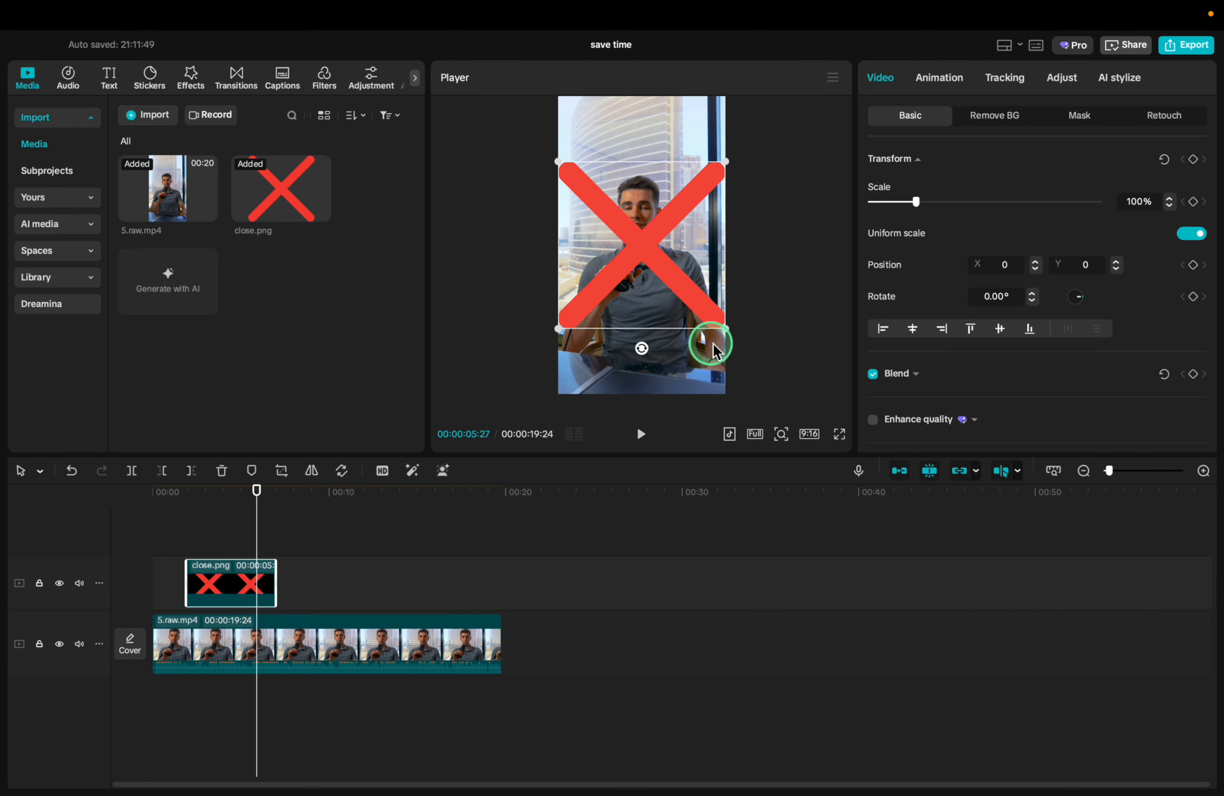
{"action": "left_click_drag", "start_coordinate": [726, 328], "coordinate": [654, 284]}
Copy the close.png clip and paste it at 00:00:11:15
{"action": "left_click", "coordinate": [232, 586]}
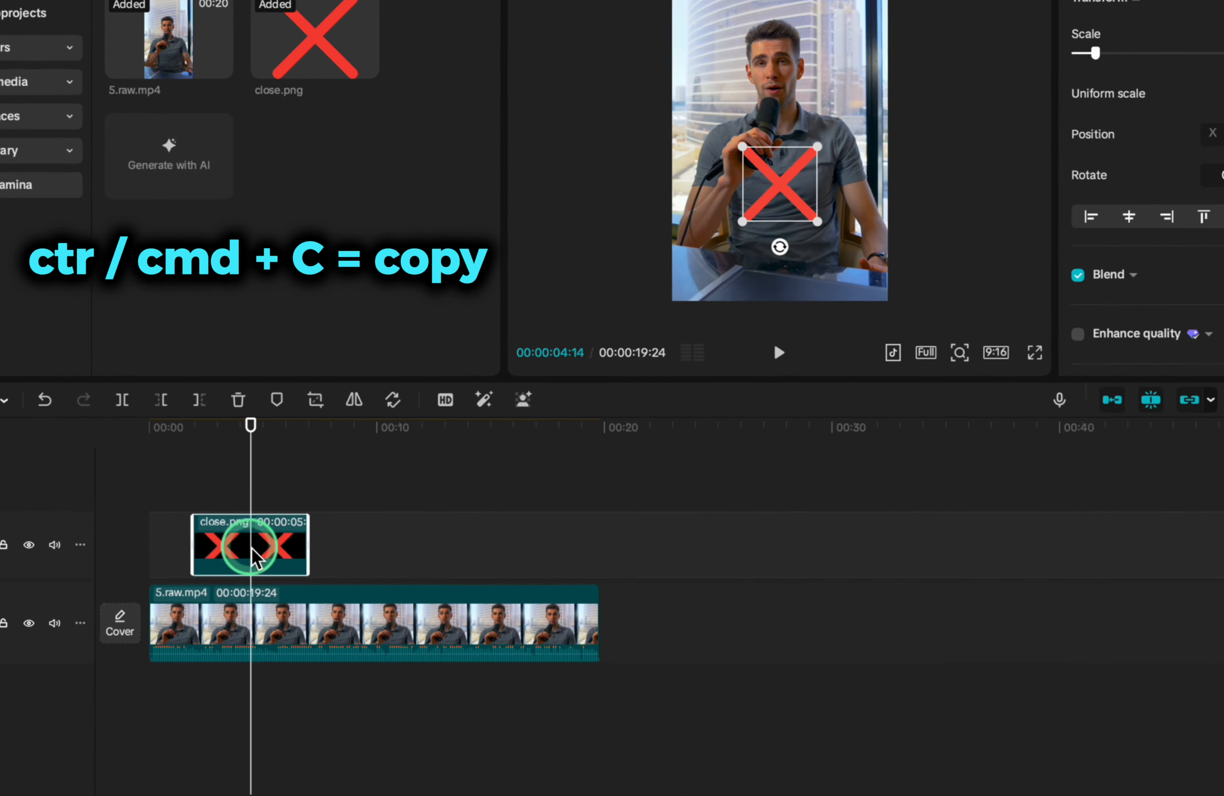
{"action": "key", "text": "super+c"}
{"action": "left_click", "coordinate": [355, 500]}
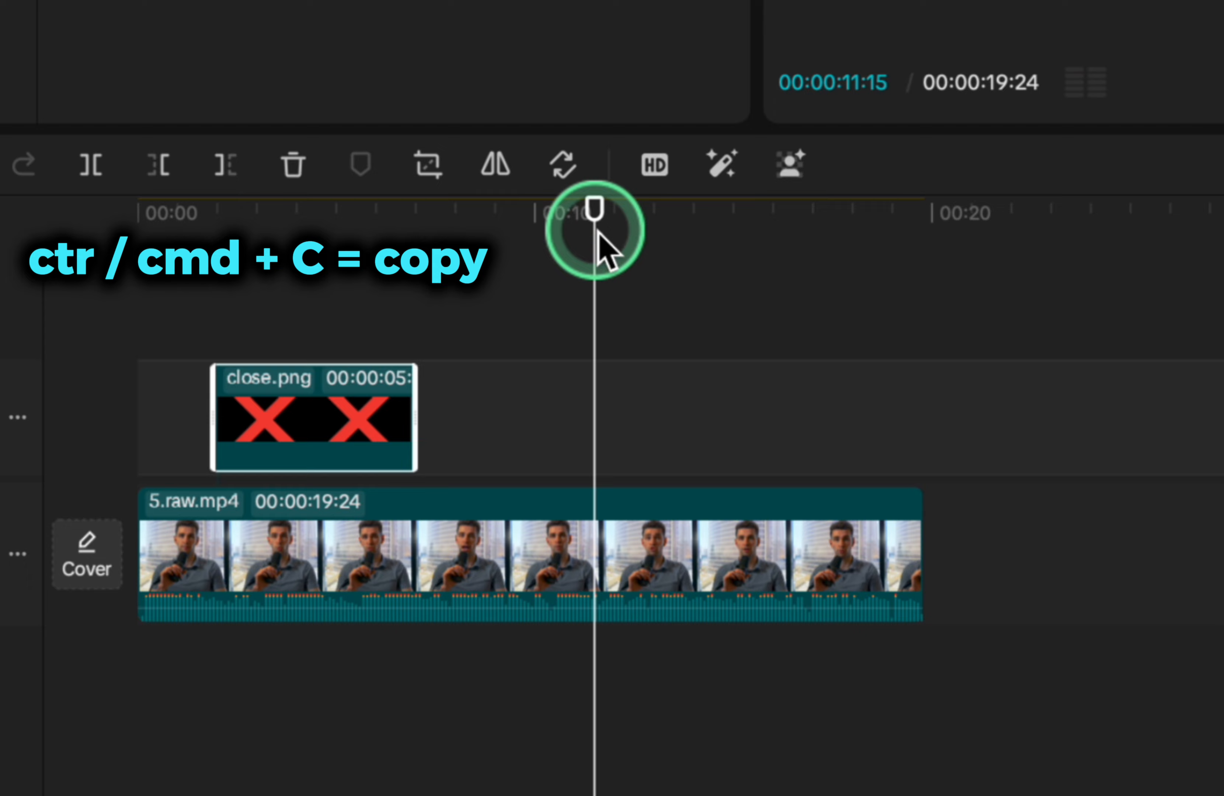
{"action": "key", "text": "super+v"}
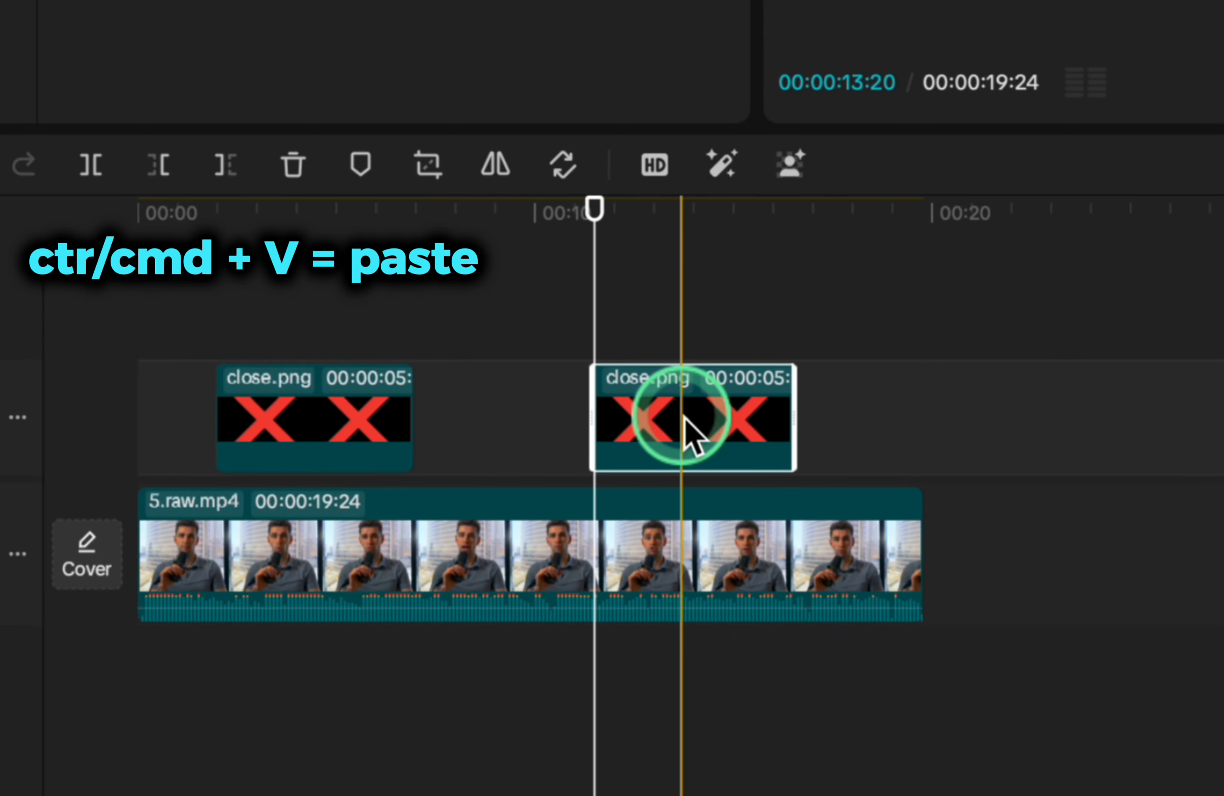
Cut the pasted close.png copy and paste it at 00:00:16:04
{"action": "key", "text": "super+x"}
{"action": "left_click", "coordinate": [784, 370]}
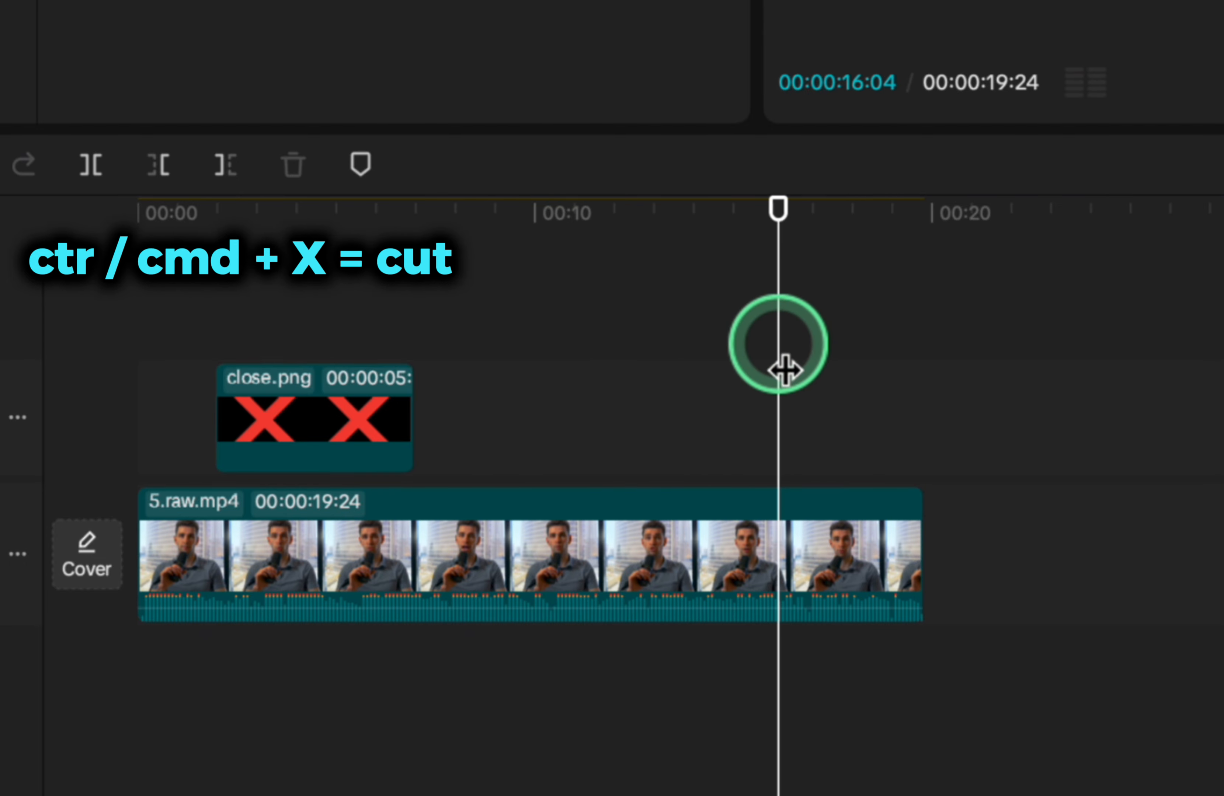
{"action": "key", "text": "super+v"}
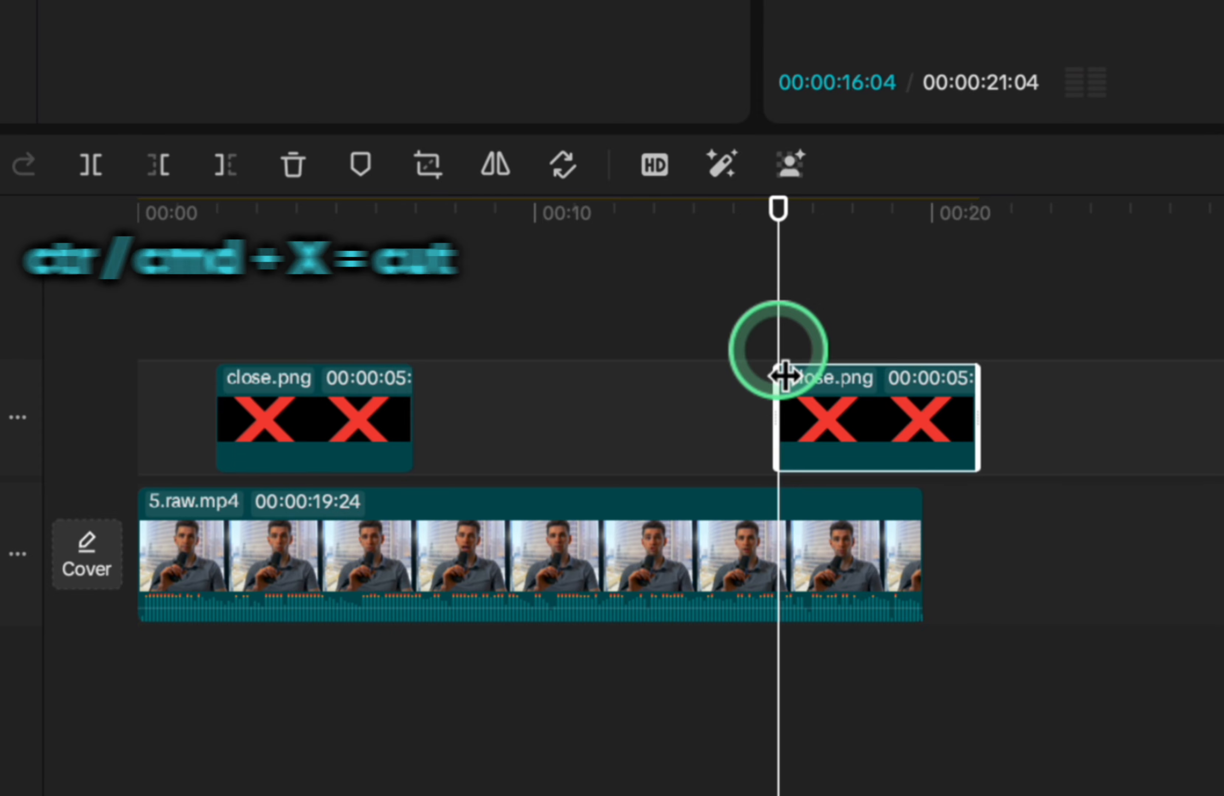
Undo the last three cut and paste edits of the close.png copy
{"action": "key", "text": "super+z"}
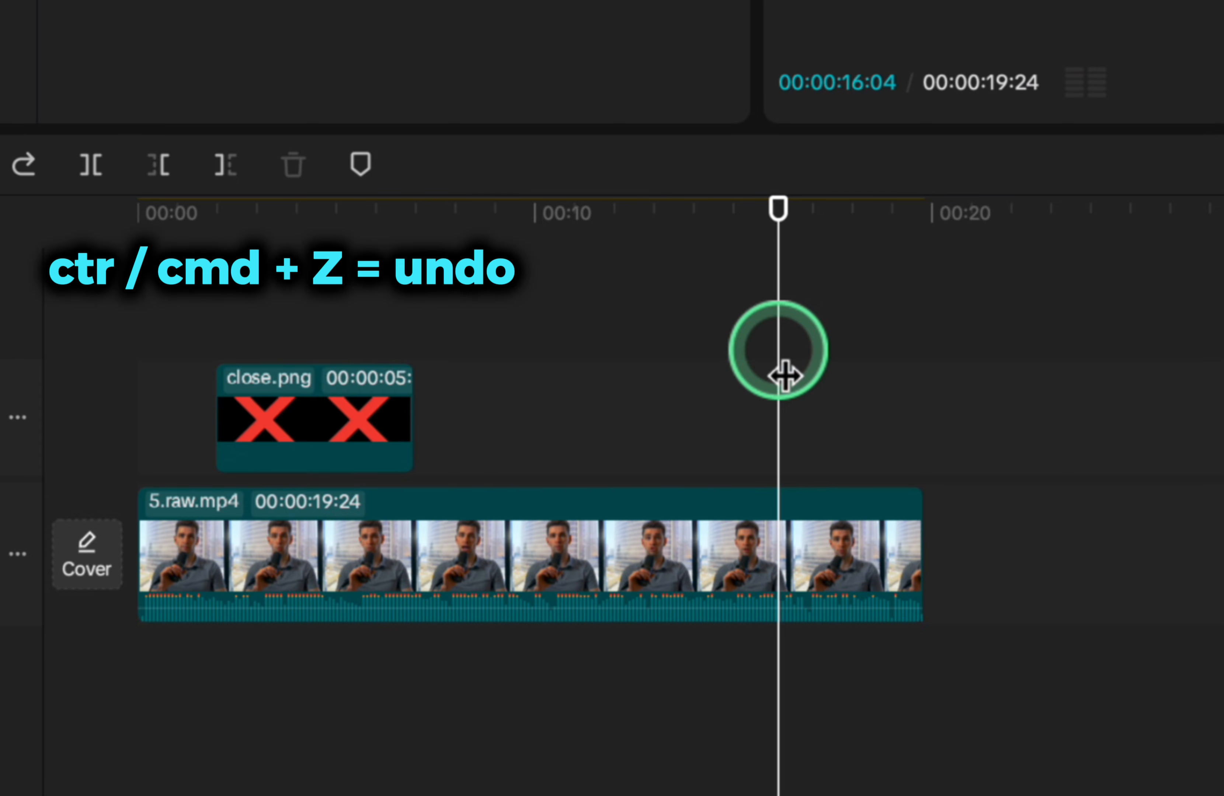
{"action": "key", "text": "super+z"}
{"action": "key", "text": "super+z"}
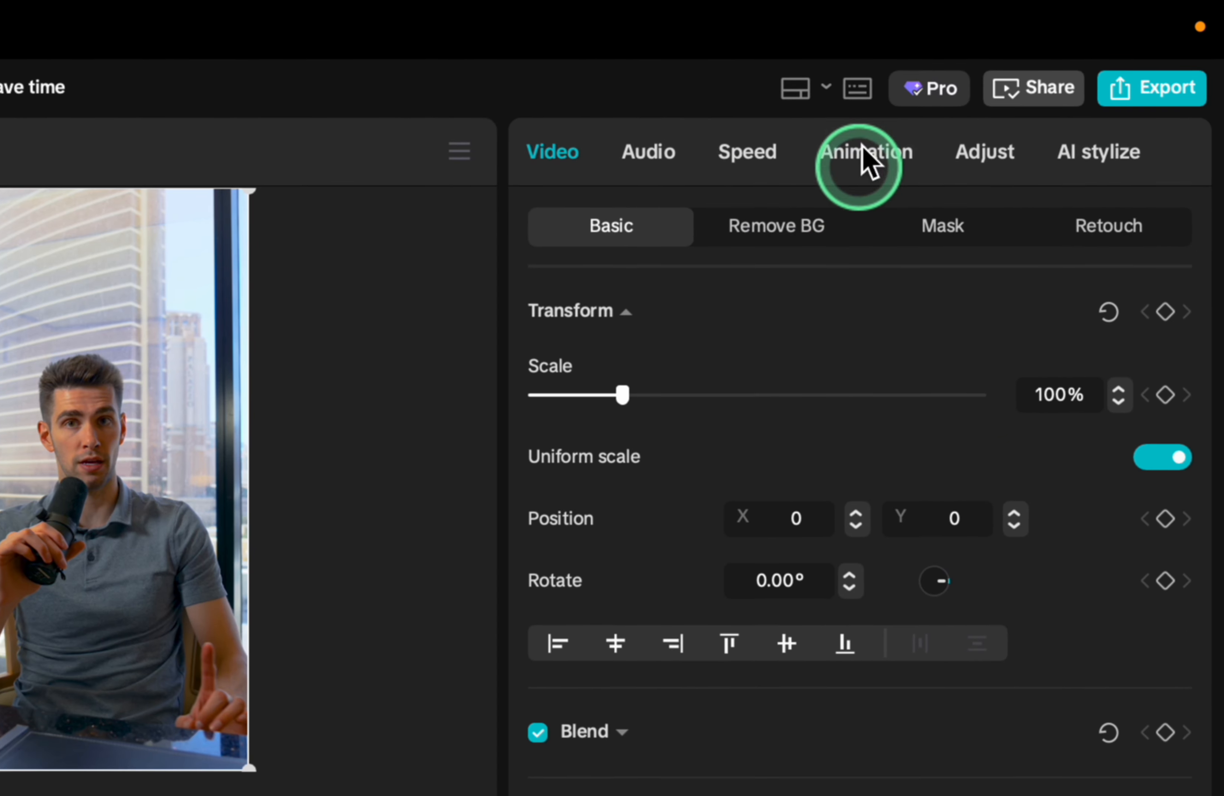
Check the Split entry in the keyboard shortcut settings and split the 5.raw.mp4 clip at 00:00:01:12
{"action": "left_click", "coordinate": [1041, 40]}
{"action": "left_click", "coordinate": [280, 252]}
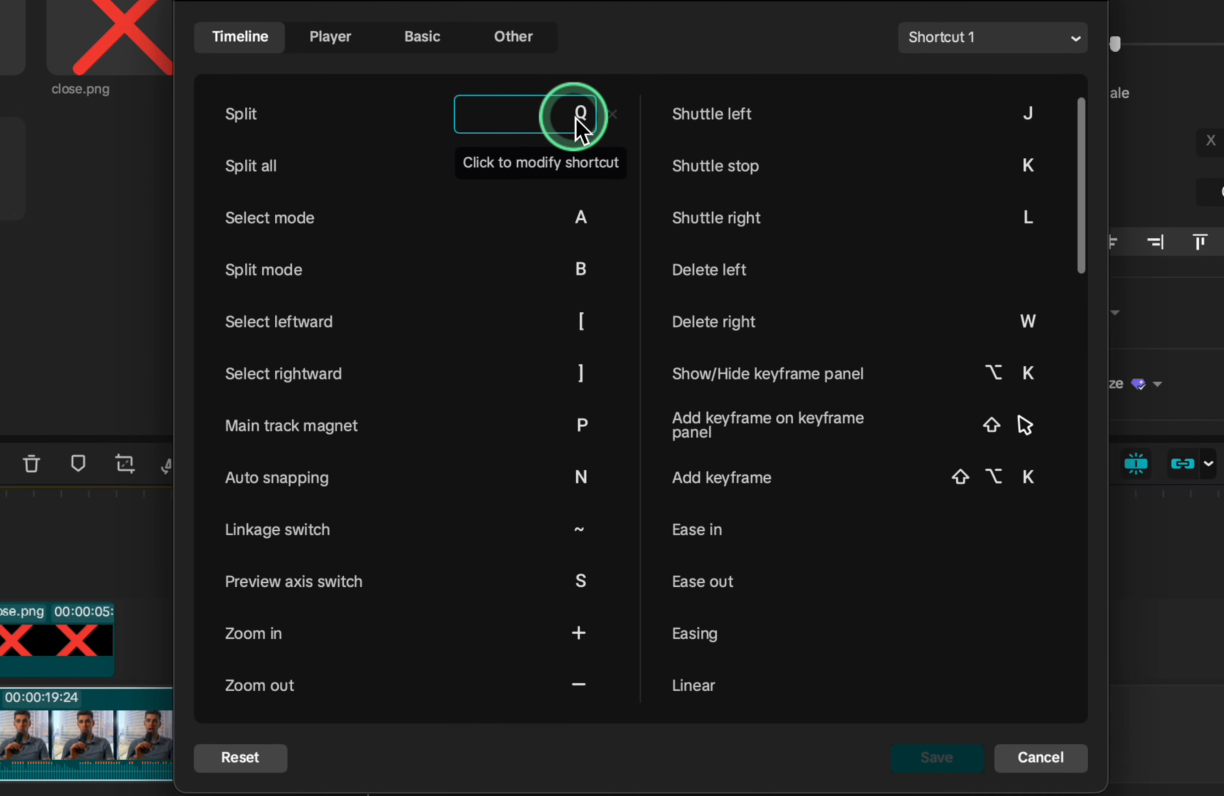
{"action": "left_click", "coordinate": [410, 538]}
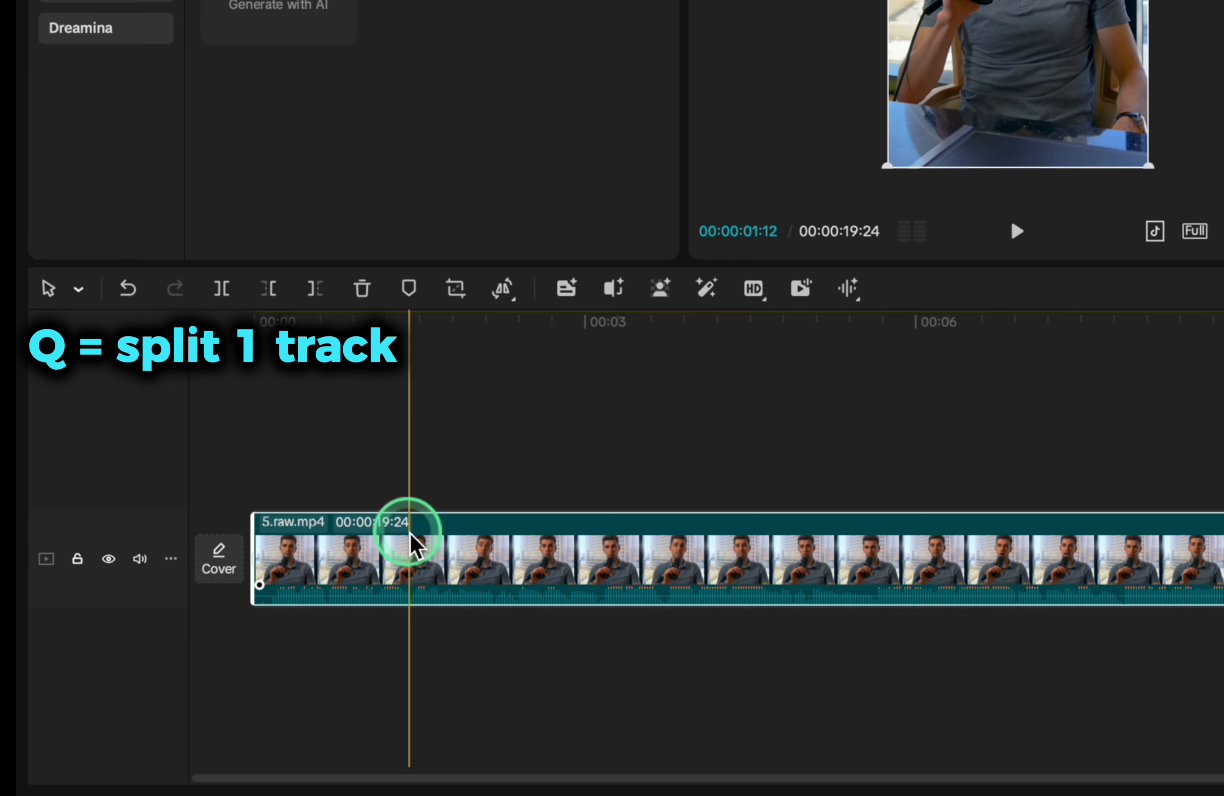
{"action": "left_click", "coordinate": [369, 574]}
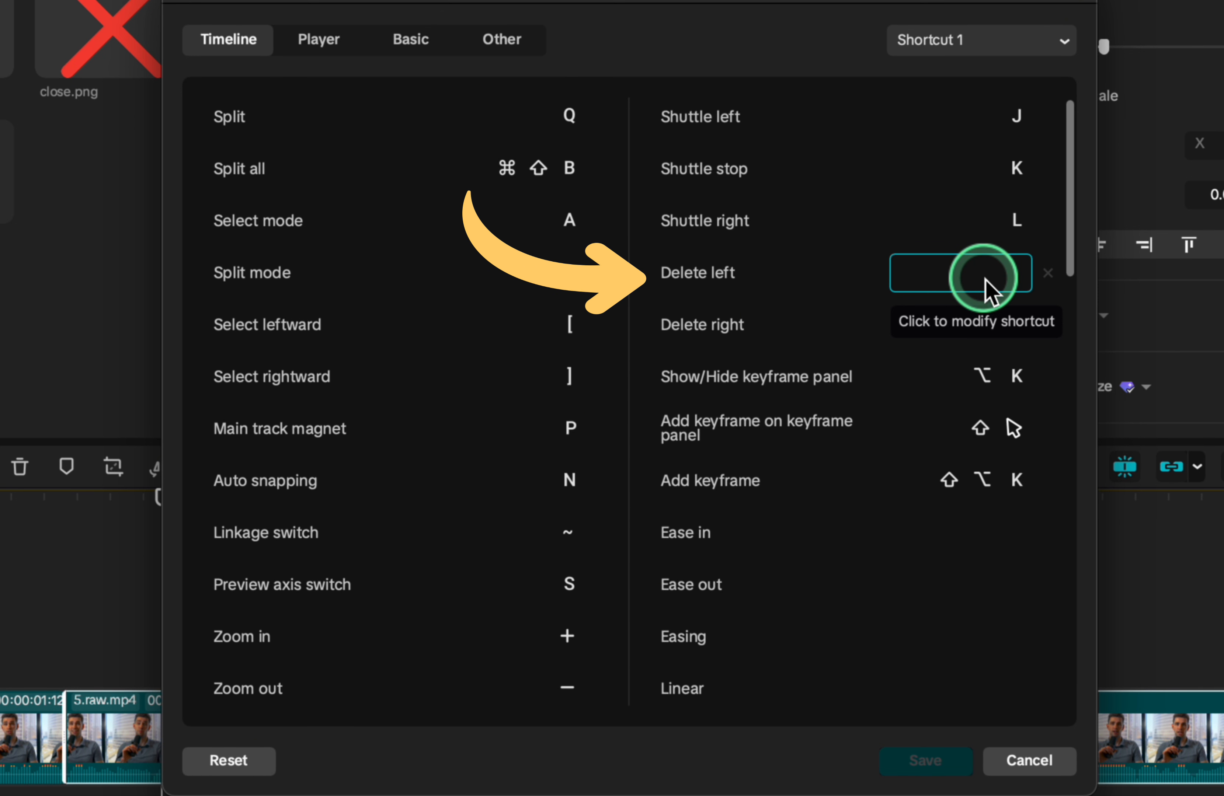
Assign W as the keyboard shortcut for Delete left
{"action": "key", "text": "w"}
{"action": "left_click", "coordinate": [767, 493]}
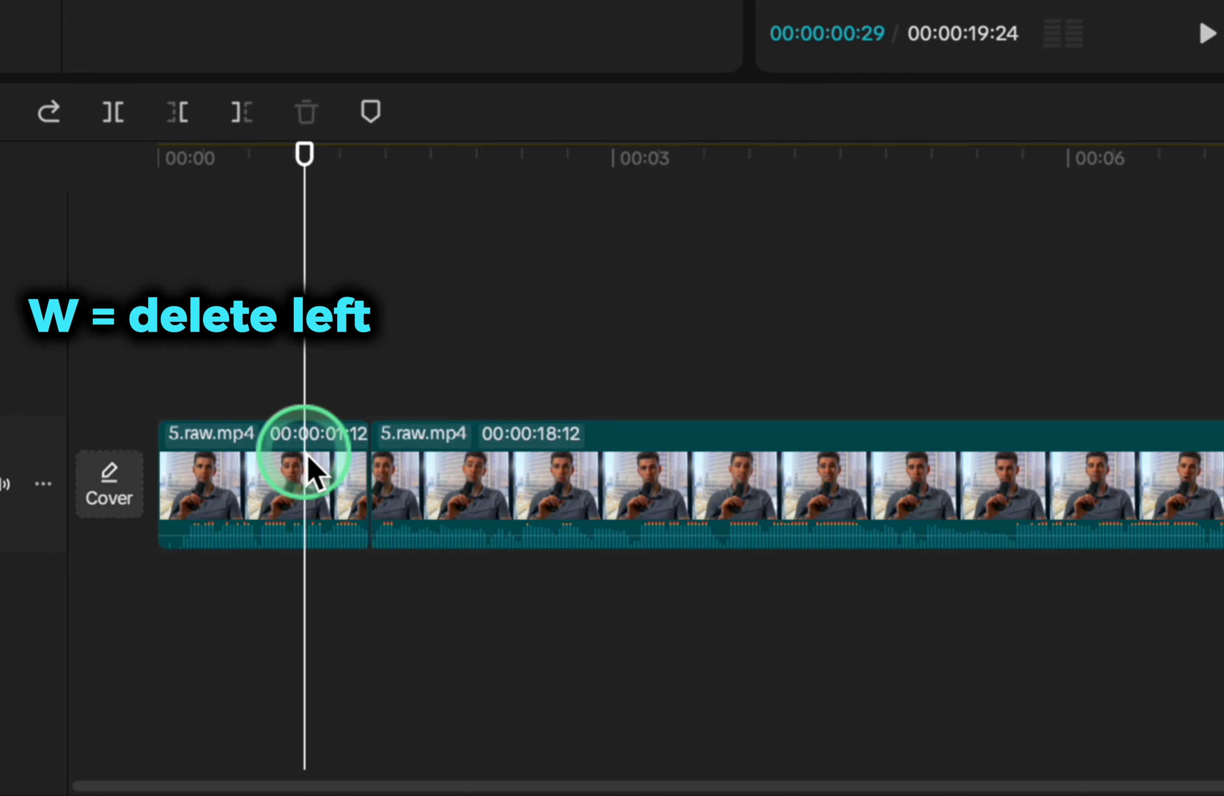
{"action": "key", "text": "w"}
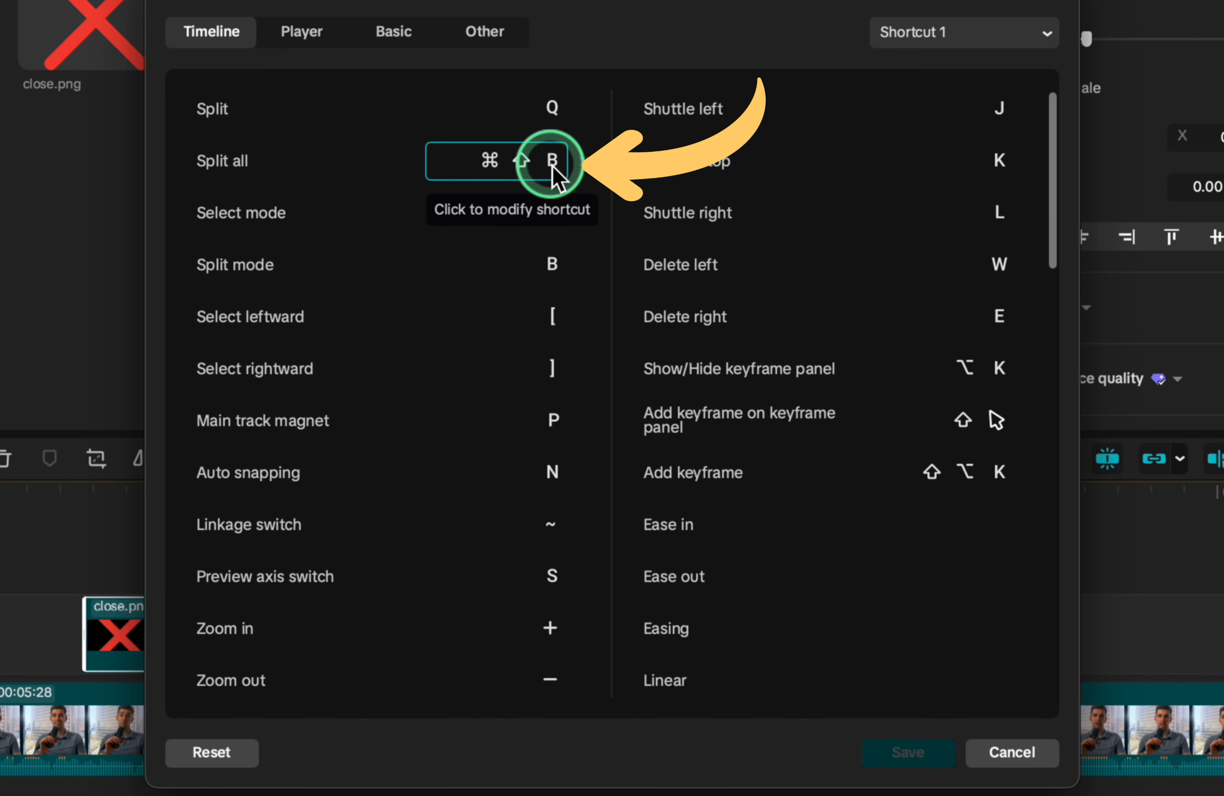
Assign S as the shortcut for Split all and split all tracks at 00:00:02:28
{"action": "key", "text": "s"}
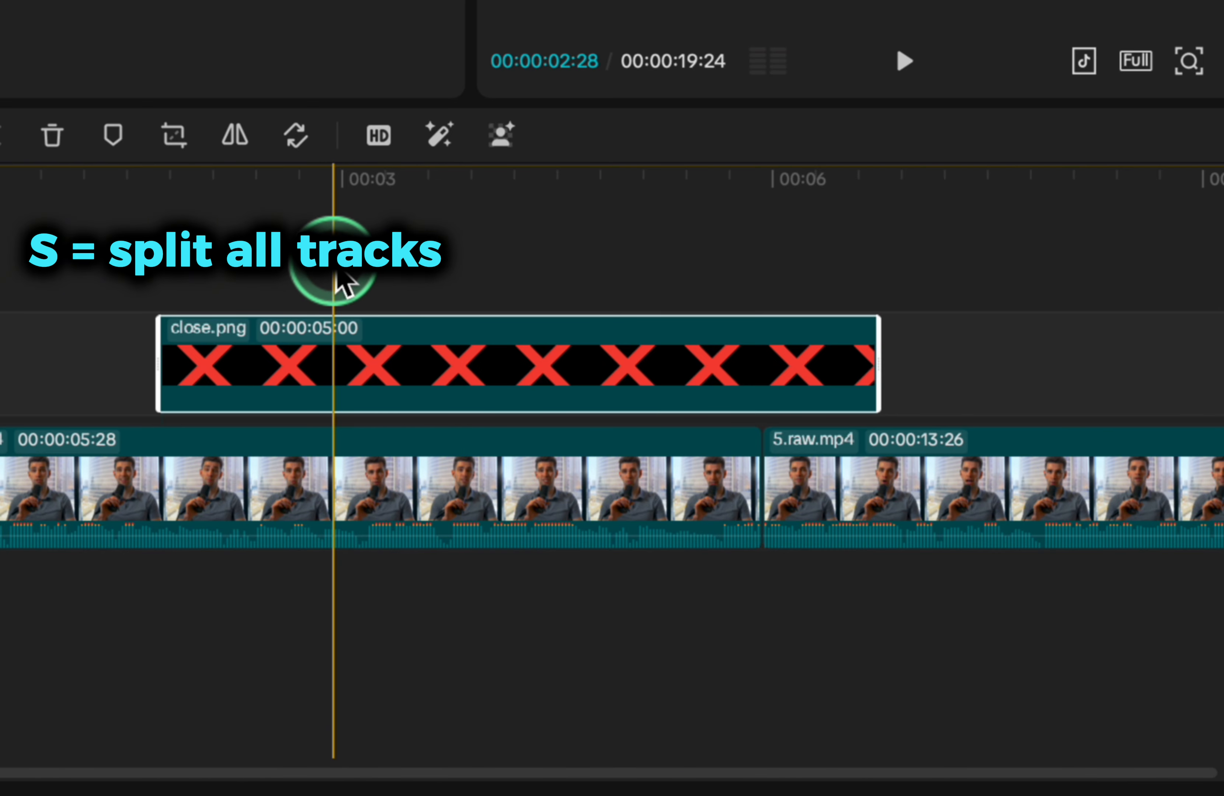
{"action": "key", "text": "s"}
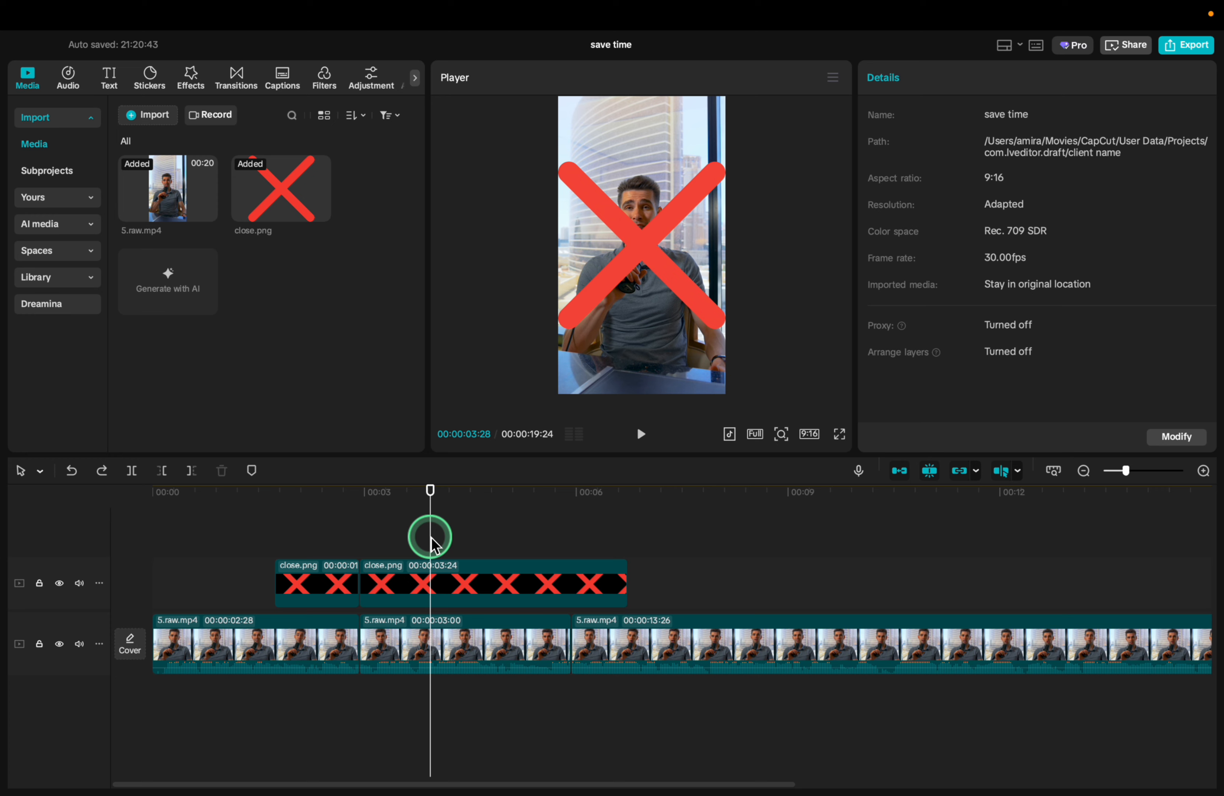
Set an in point at 00:00:00:24 and an out point near the end of the 5.raw.mp4 footage
{"action": "key", "text": "super+minus"}
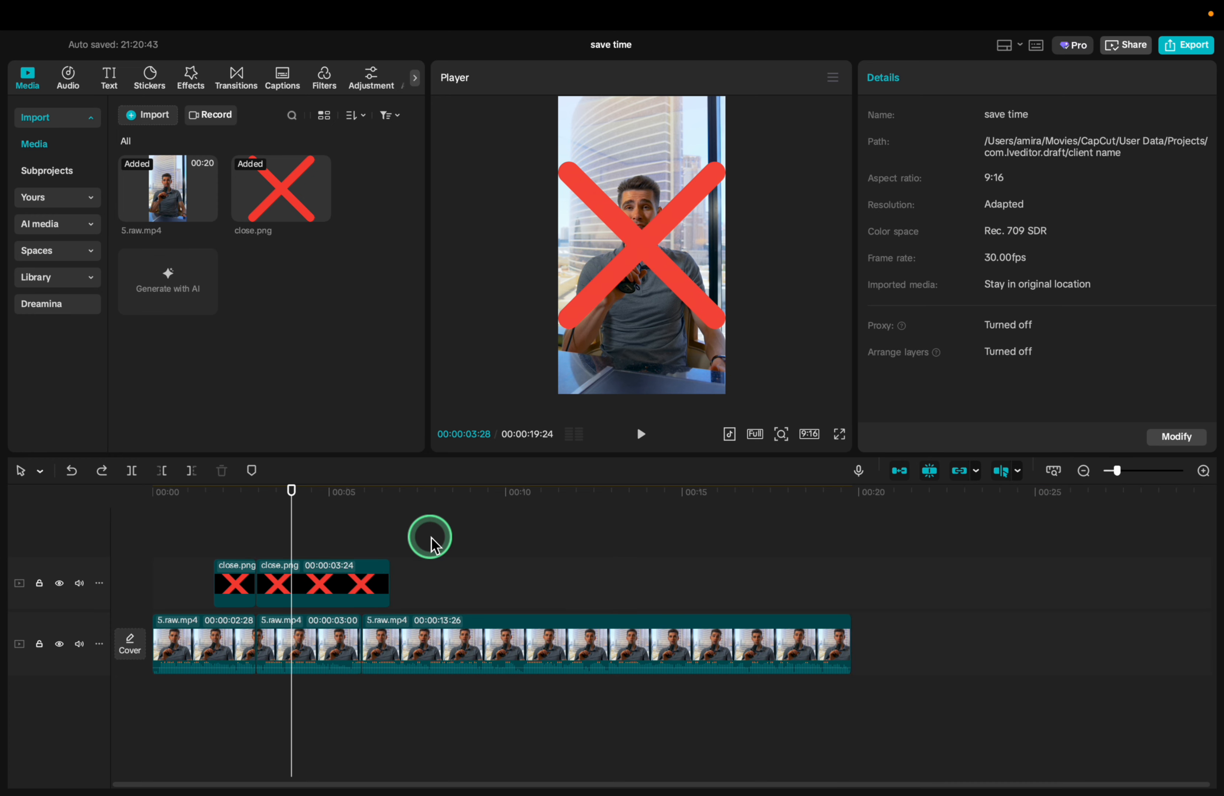
{"action": "left_click", "coordinate": [181, 533]}
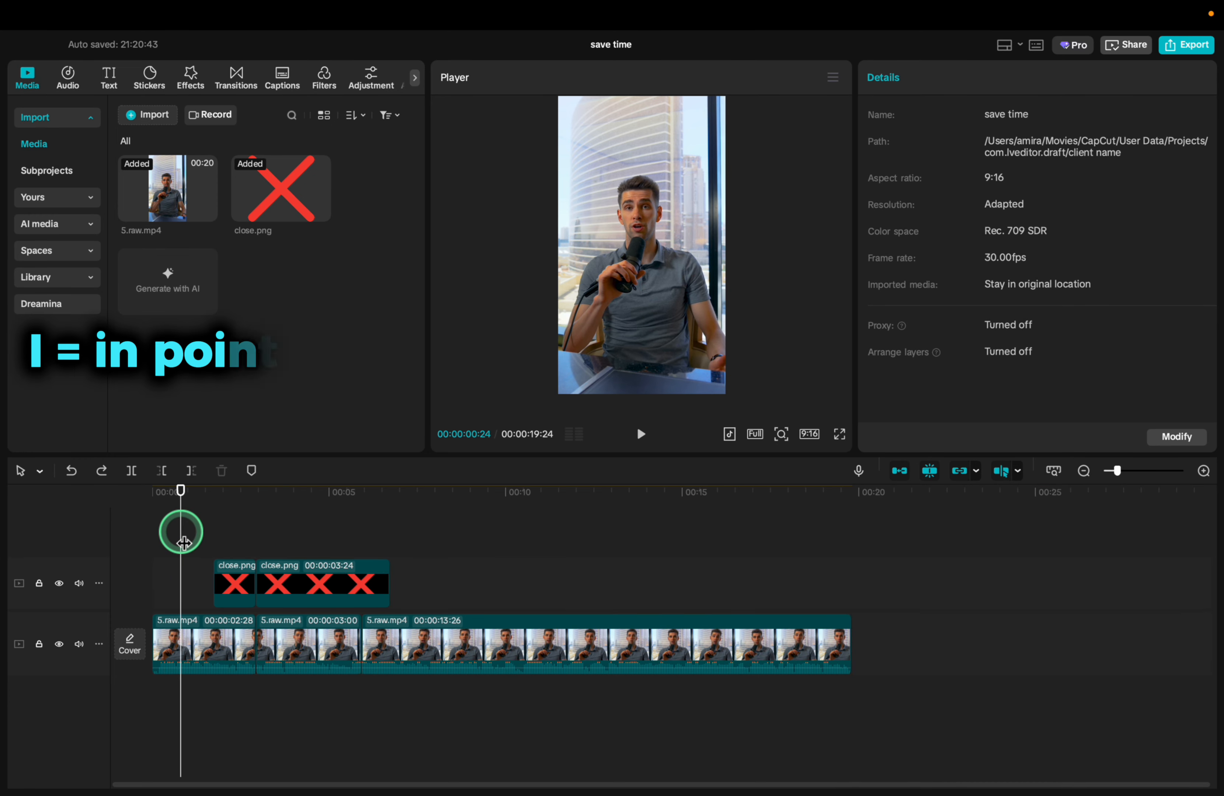
{"action": "key", "text": "i"}
{"action": "key", "text": "o"}
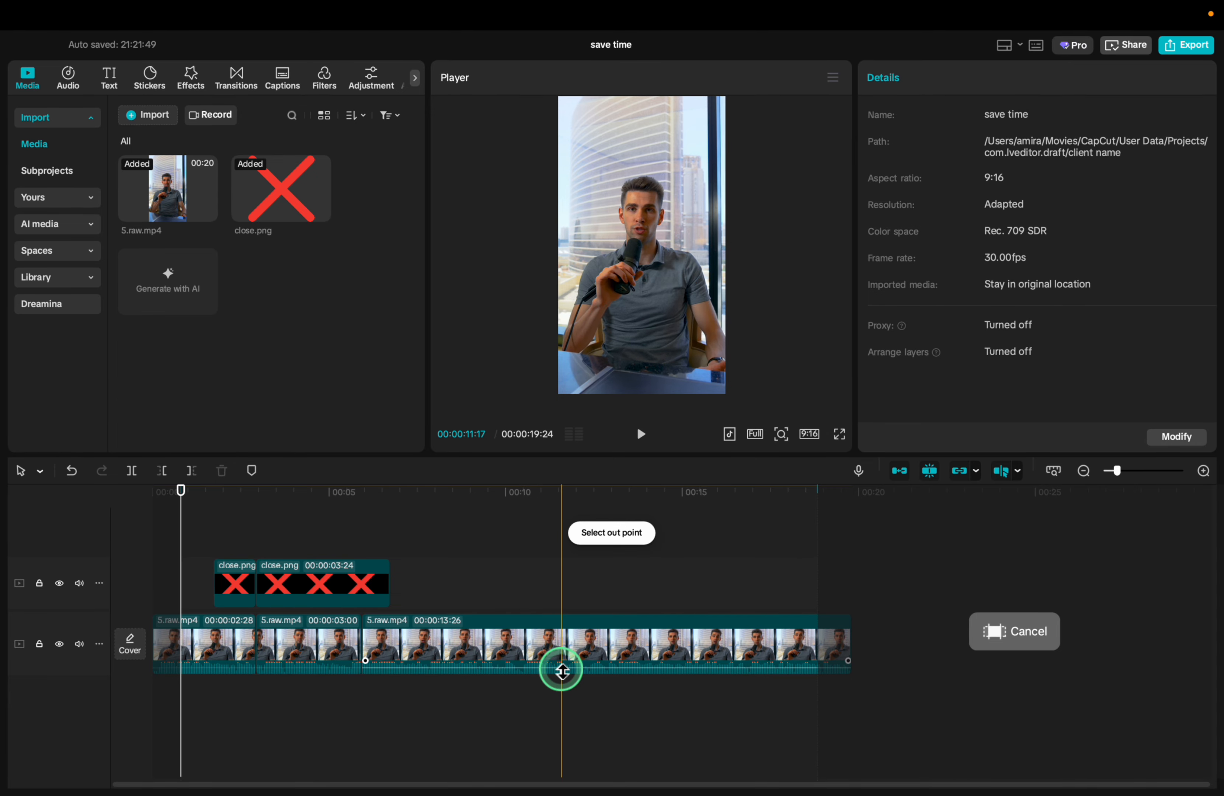
Set the out point of the selected range on the 5.raw.mp4 footage
{"action": "scroll", "coordinate": [663, 540], "scroll_direction": "up", "scroll_amount": 3}
{"action": "key", "text": "o"}
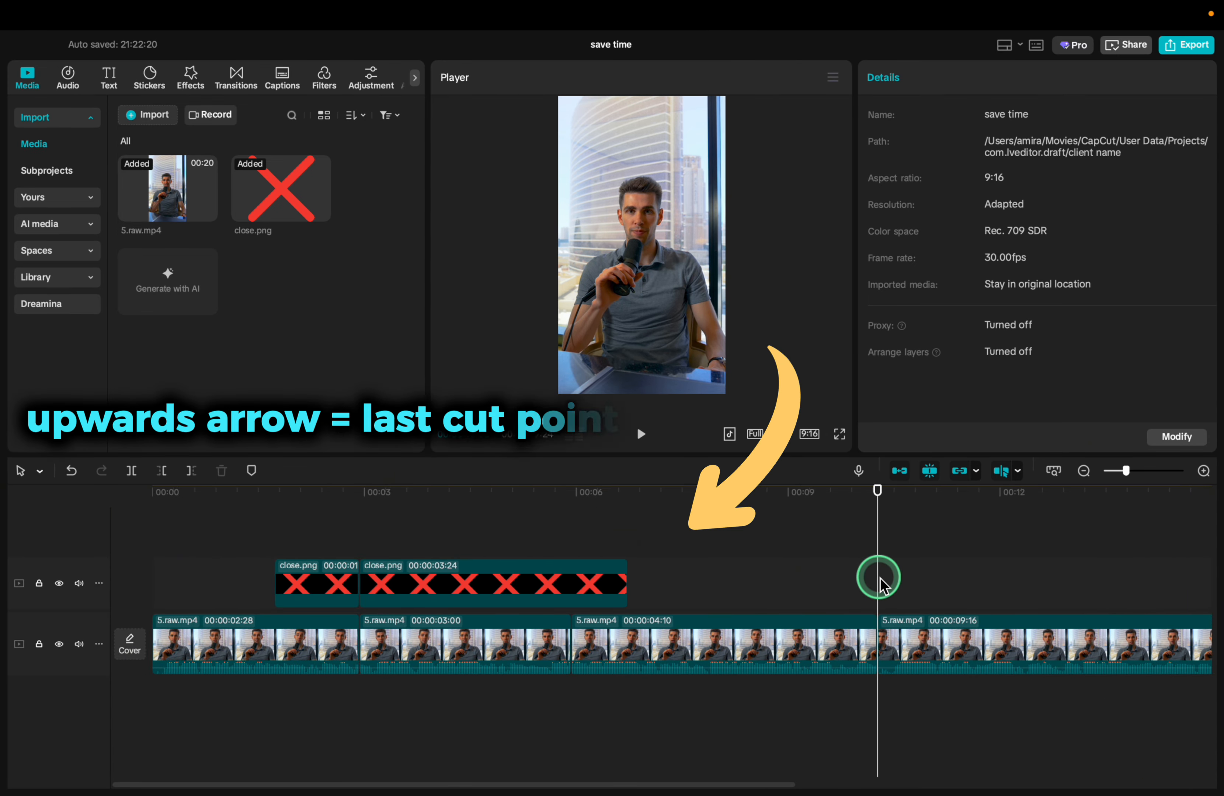
Jump the playhead back and forth between the clips' cut points, going back to the start of the timeline
{"action": "key", "text": "Up"}
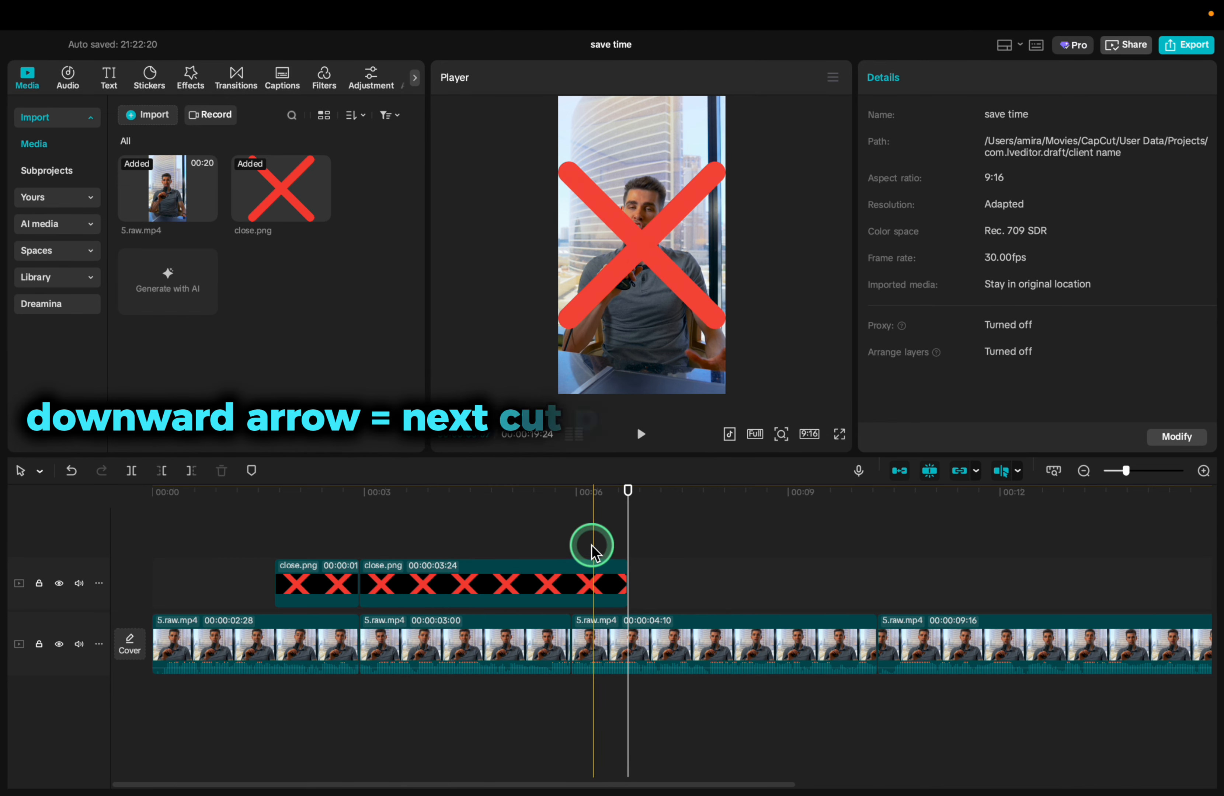
{"action": "key", "text": "Down"}
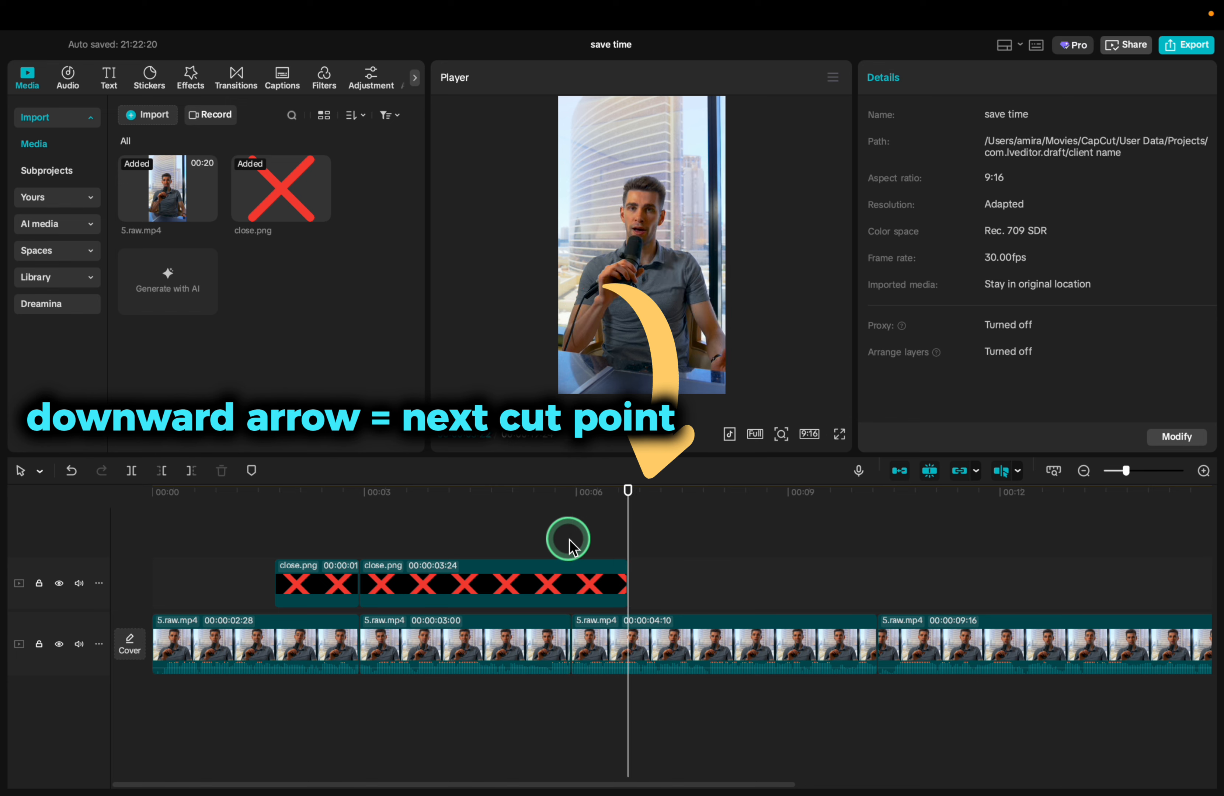
{"action": "key", "text": "Down"}
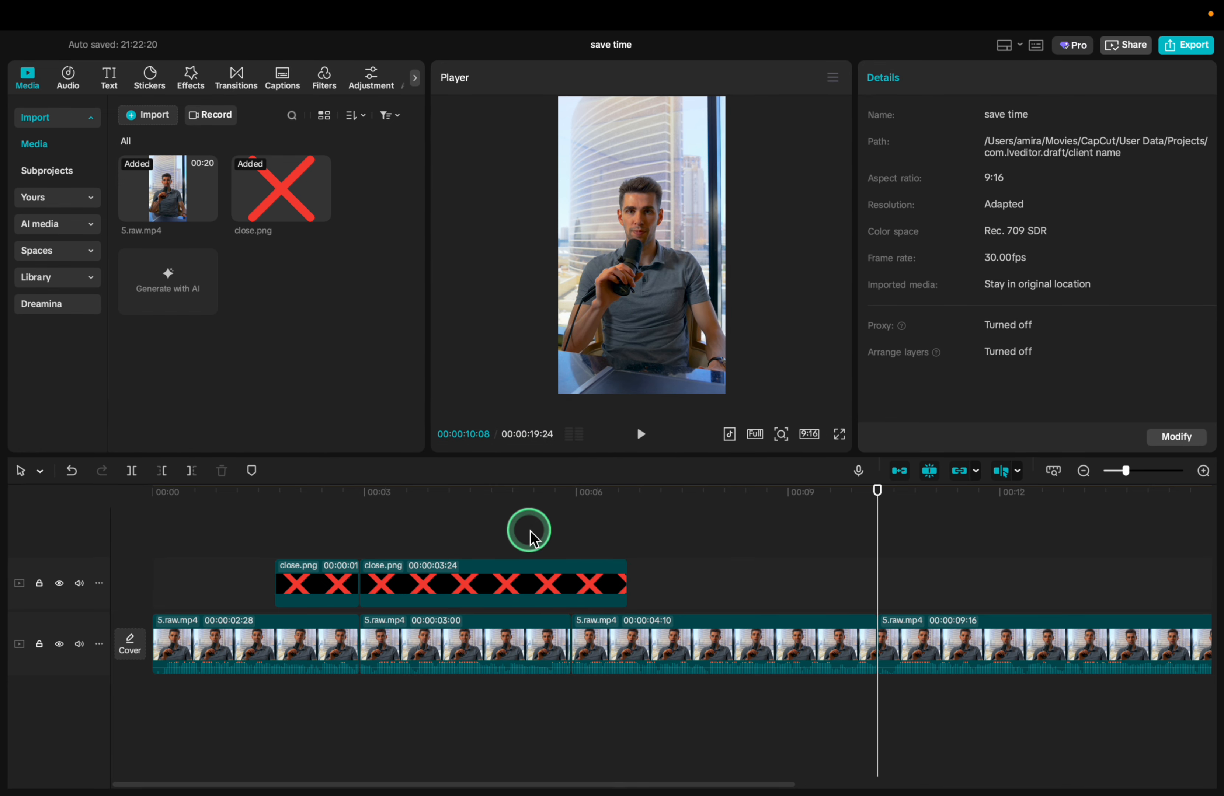
{"action": "key", "text": "Up"}
{"action": "key", "text": "Up"}
{"action": "key", "text": "Up"}
{"action": "key", "text": "Up"}
{"action": "key", "text": "Up"}
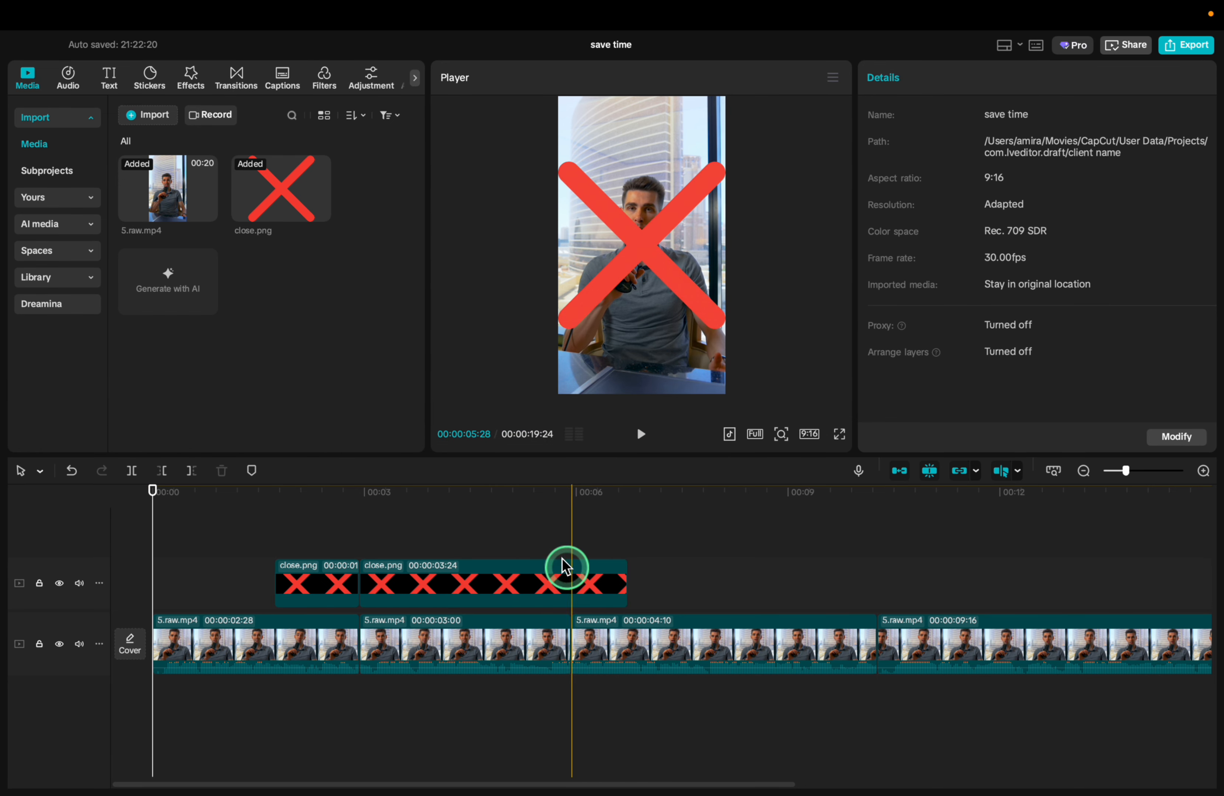
Move the playhead frame by frame forward and backward between about 00:00:05:09 and the end of the close.png overlay at 00:00:06:22
{"action": "scroll", "coordinate": [528, 550], "scroll_direction": "up", "scroll_amount": 3}
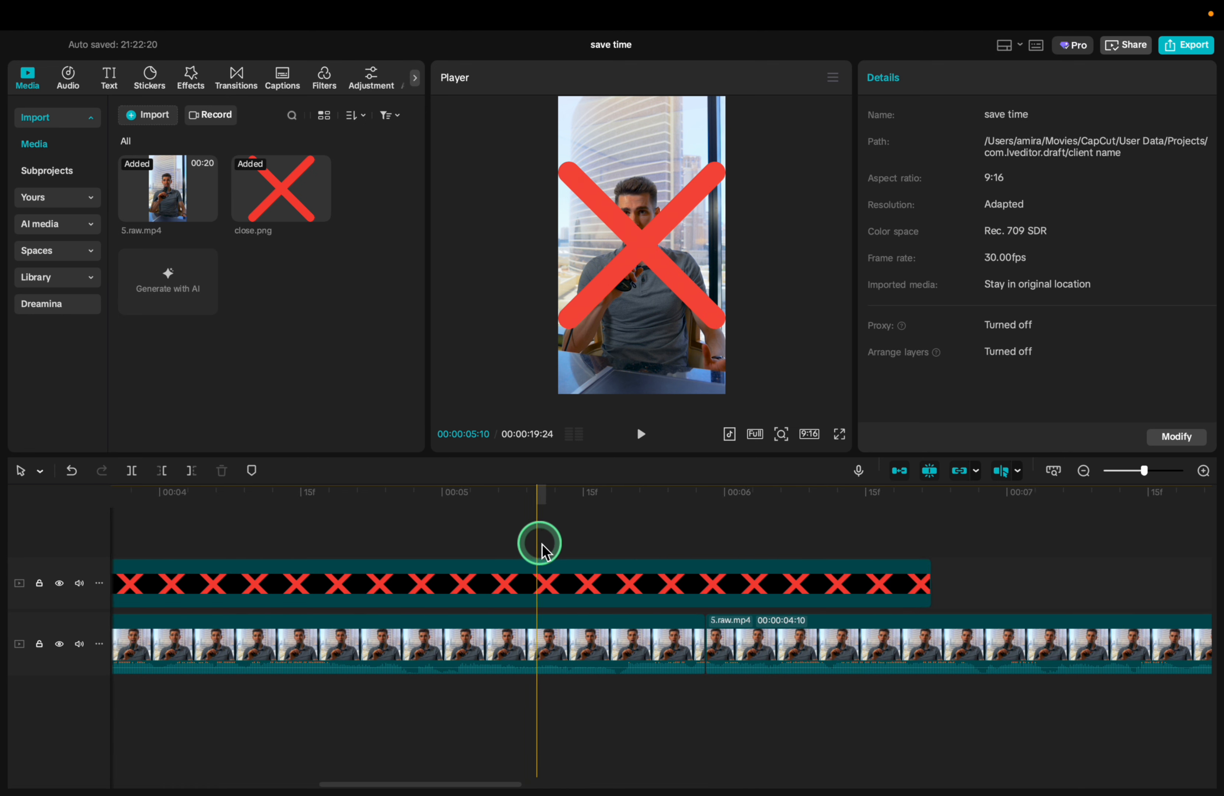
{"action": "key", "text": "Right"}
{"action": "key", "text": "Right"}
{"action": "key", "text": "Right"}
{"action": "key", "text": "Right"}
{"action": "key", "text": "Right"}
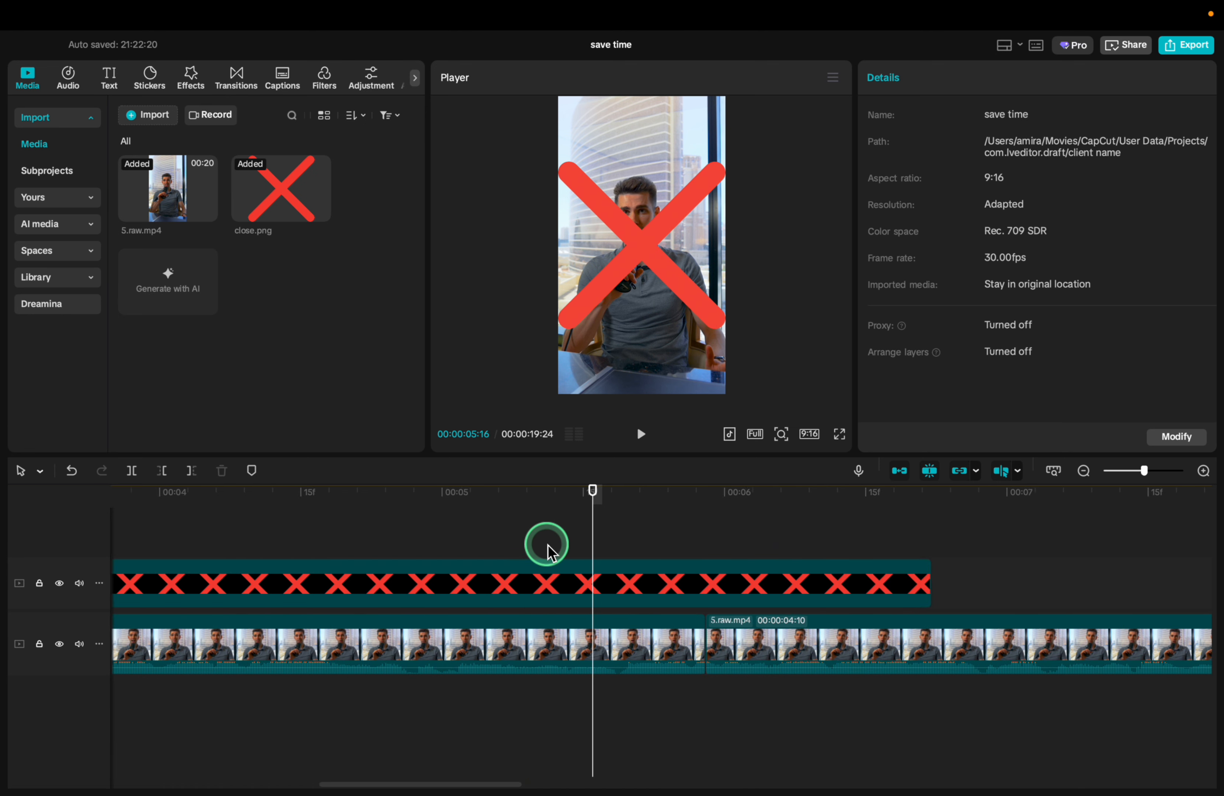
{"action": "key", "text": "Left"}
{"action": "key", "text": "Left"}
{"action": "key", "text": "Left"}
{"action": "key", "text": "Left"}
{"action": "key", "text": "Left"}
{"action": "key", "text": "Left"}
{"action": "key", "text": "Left"}
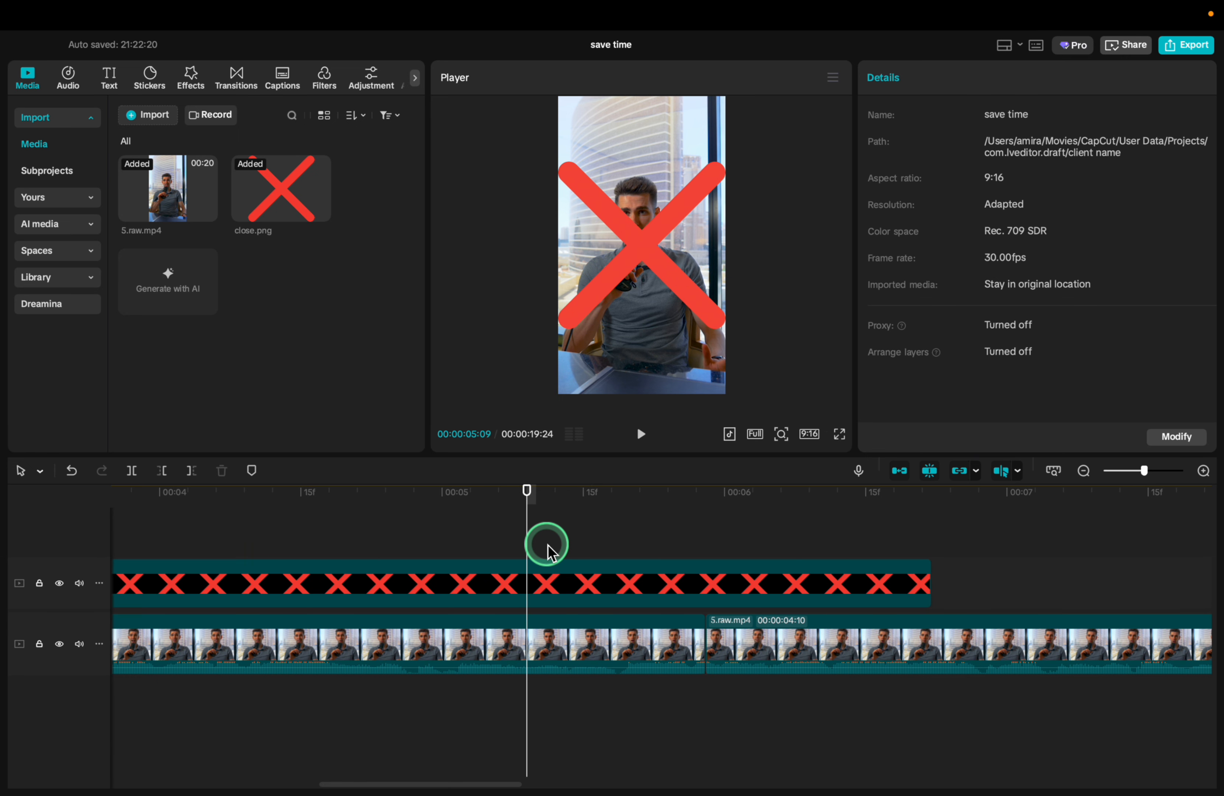
{"action": "key", "text": "Right"}
{"action": "key", "text": "Right"}
{"action": "key", "text": "Right"}
{"action": "key", "text": "Right"}
{"action": "key", "text": "Right"}
{"action": "key", "text": "Right"}
{"action": "key", "text": "Right"}
{"action": "key", "text": "Right"}
{"action": "key", "text": "Right"}
{"action": "key", "text": "Right"}
{"action": "key", "text": "Right"}
{"action": "key", "text": "Right"}
{"action": "key", "text": "Right"}
{"action": "key", "text": "Right"}
{"action": "key", "text": "Right"}
{"action": "key", "text": "Right"}
{"action": "key", "text": "Right"}
{"action": "key", "text": "Right"}
{"action": "key", "text": "Right"}
{"action": "key", "text": "Right"}
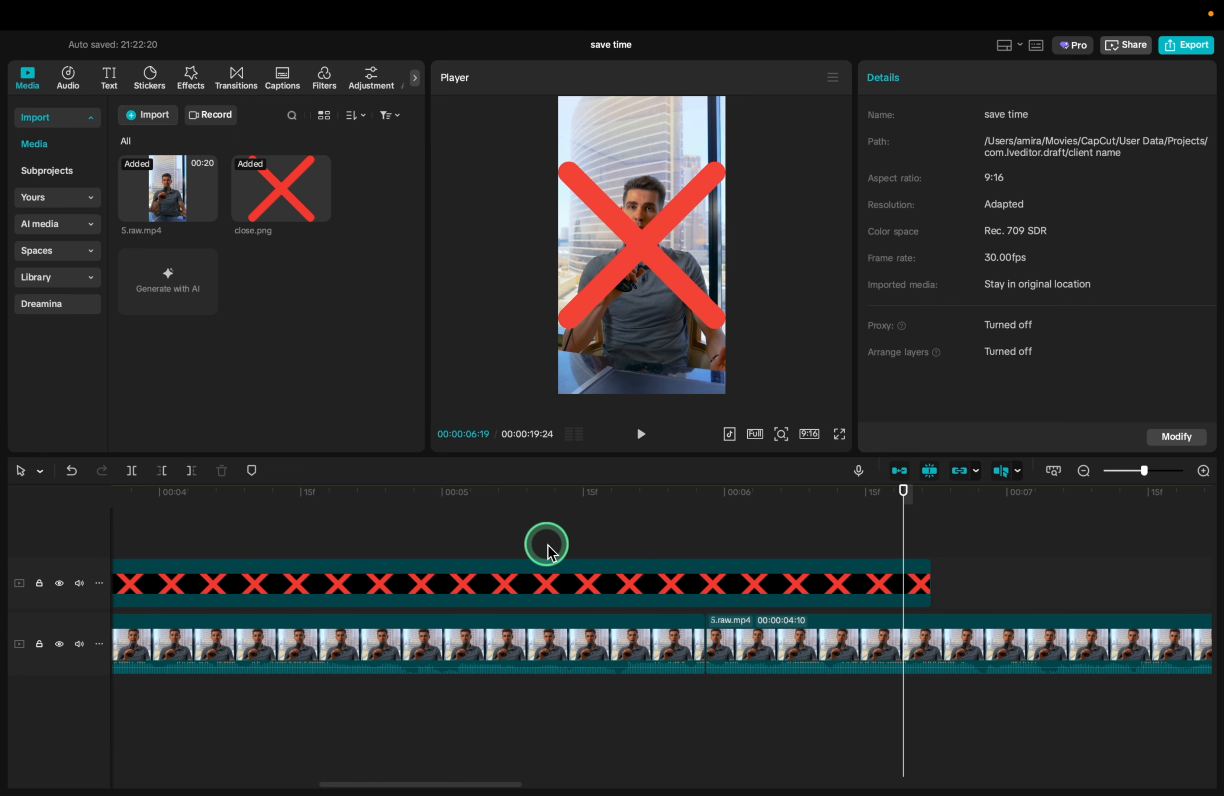
{"action": "key", "text": "Right"}
{"action": "key", "text": "Right"}
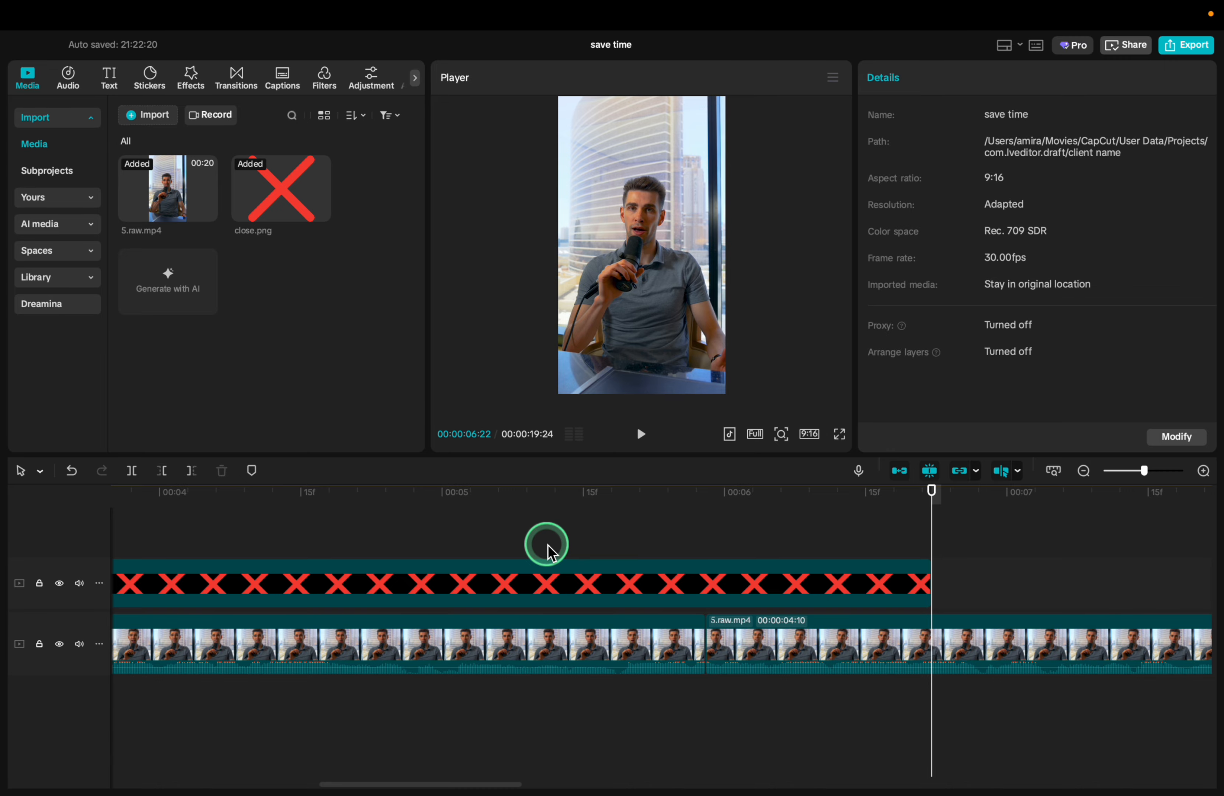
{"action": "key", "text": "Left"}
{"action": "key", "text": "Left"}
{"action": "key", "text": "Left"}
{"action": "scroll", "coordinate": [633, 608], "scroll_direction": "down", "scroll_amount": 3}
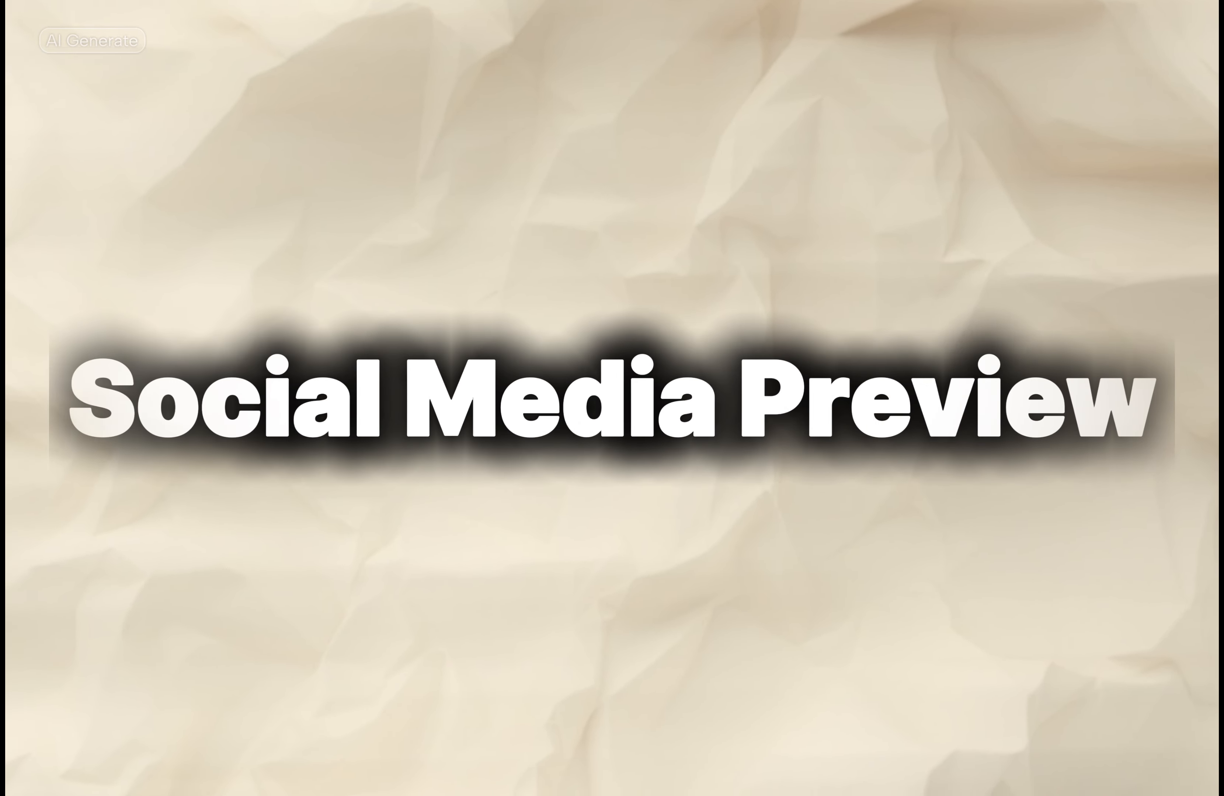
Show the TikTok social media preview over the video at 00:00:01:00
{"action": "left_click_drag", "start_coordinate": [186, 512], "coordinate": [197, 529]}
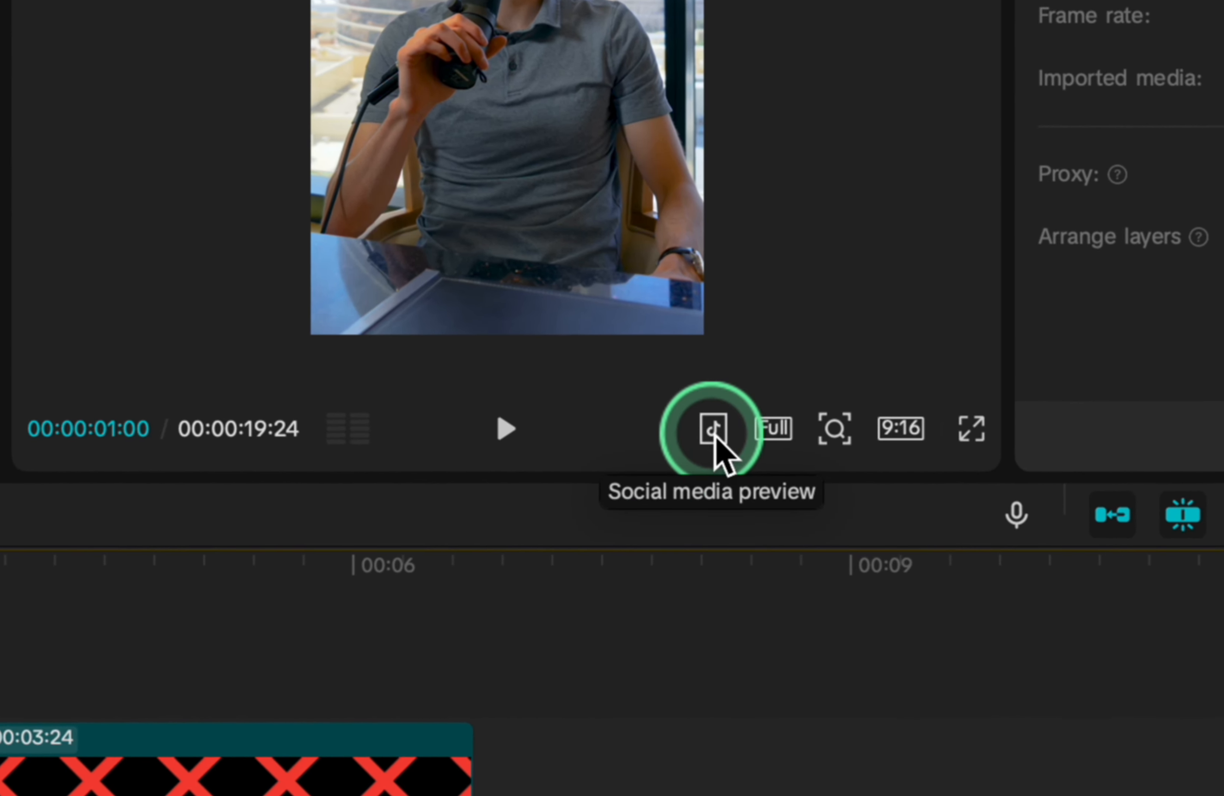
{"action": "left_click", "coordinate": [716, 436]}
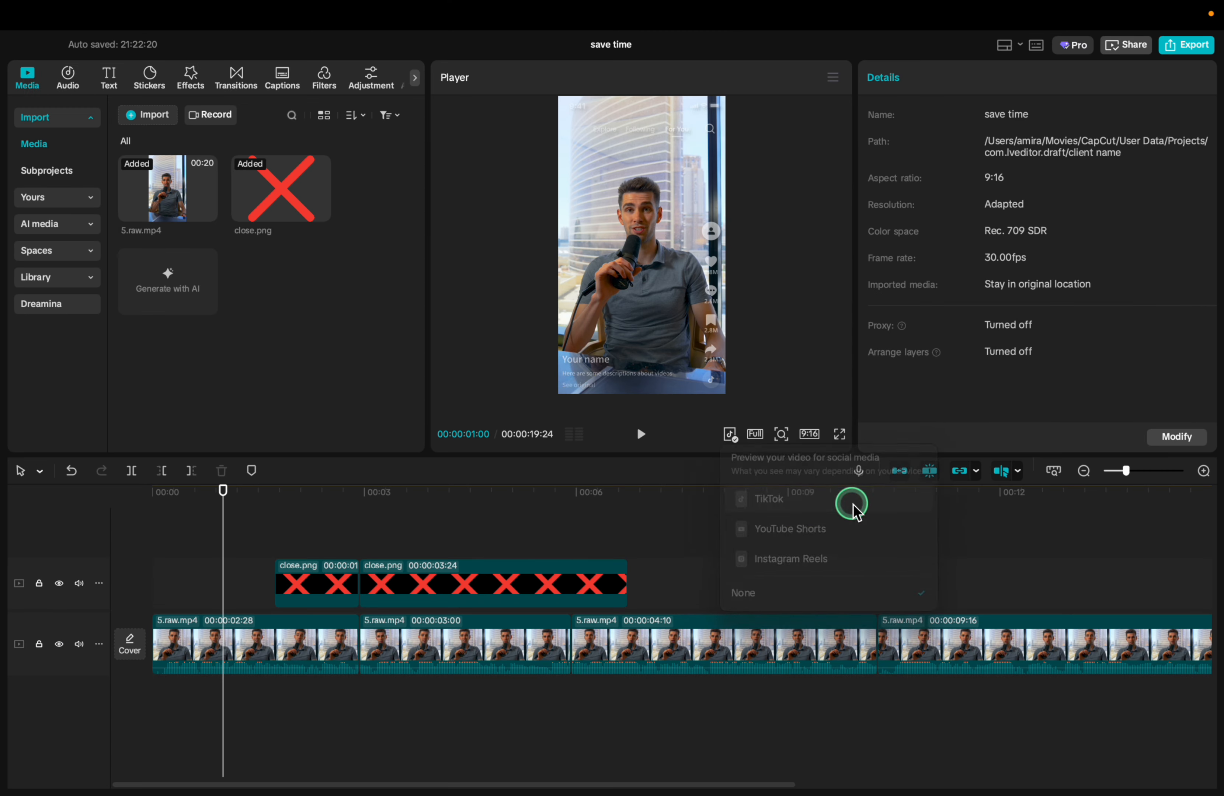
{"action": "left_click", "coordinate": [822, 380]}
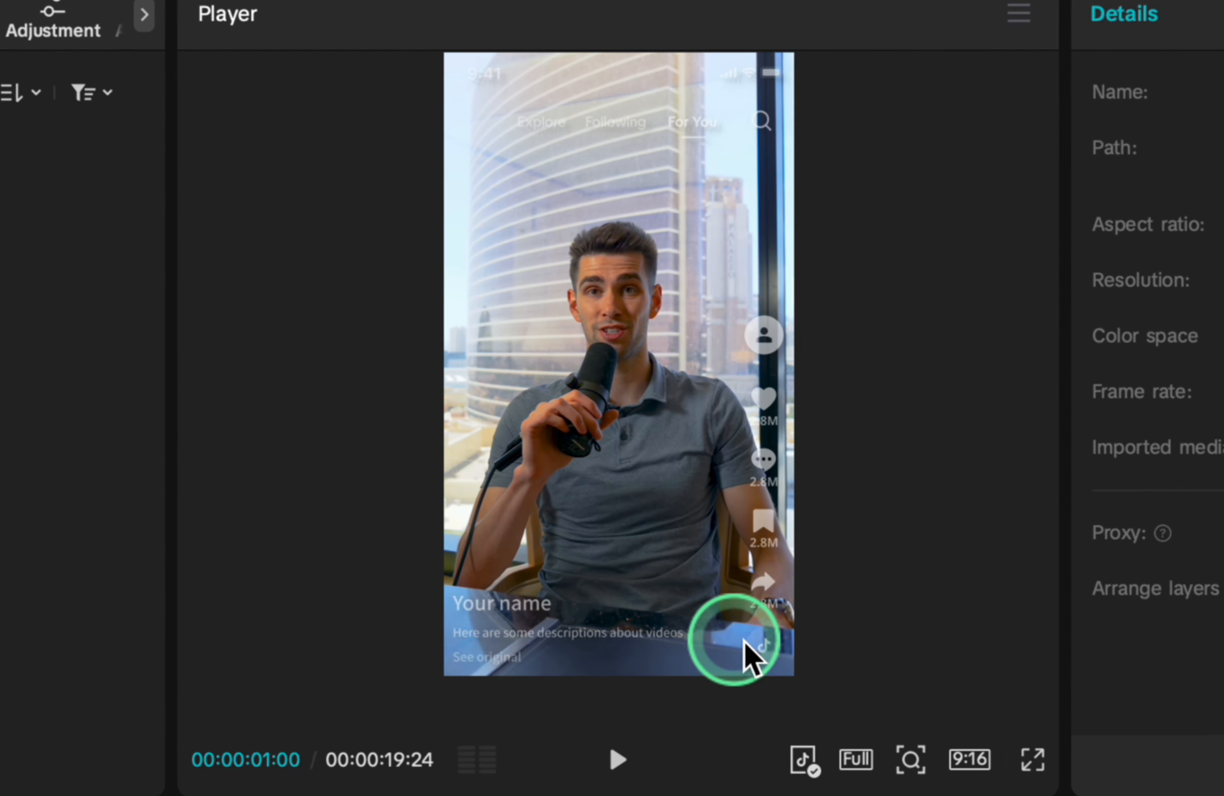
Shrink the second close.png overlay and place it lower in the frame, clear of the TikTok side buttons
{"action": "left_click", "coordinate": [382, 682]}
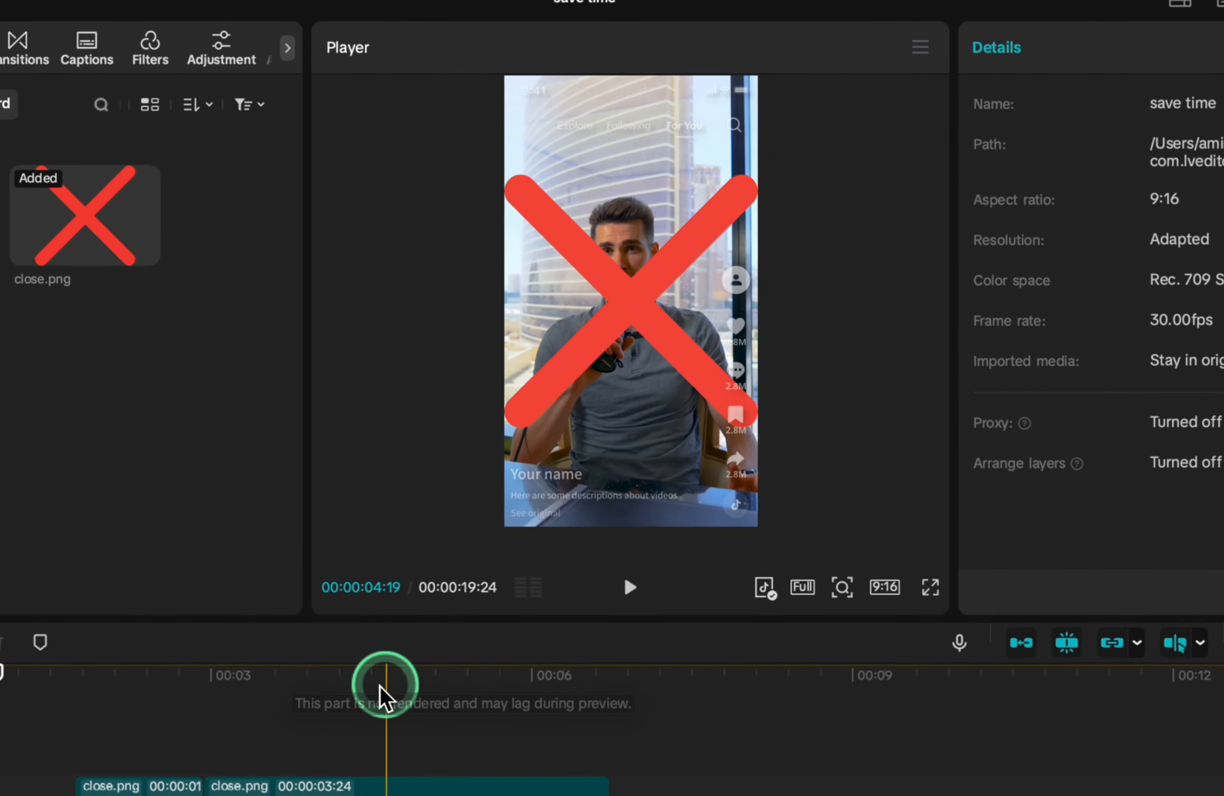
{"action": "left_click_drag", "start_coordinate": [380, 687], "coordinate": [338, 687]}
{"action": "left_click", "coordinate": [447, 496]}
{"action": "left_click", "coordinate": [432, 584]}
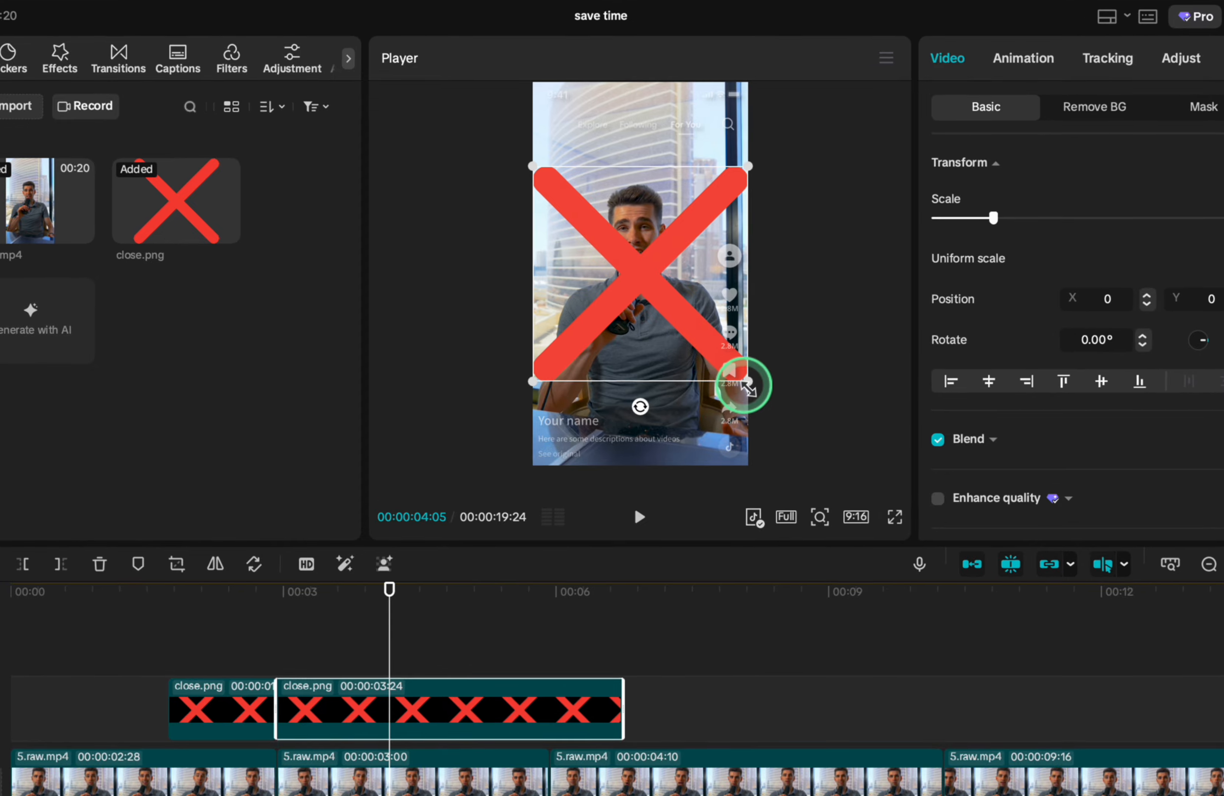
{"action": "left_click_drag", "start_coordinate": [756, 400], "coordinate": [668, 486]}
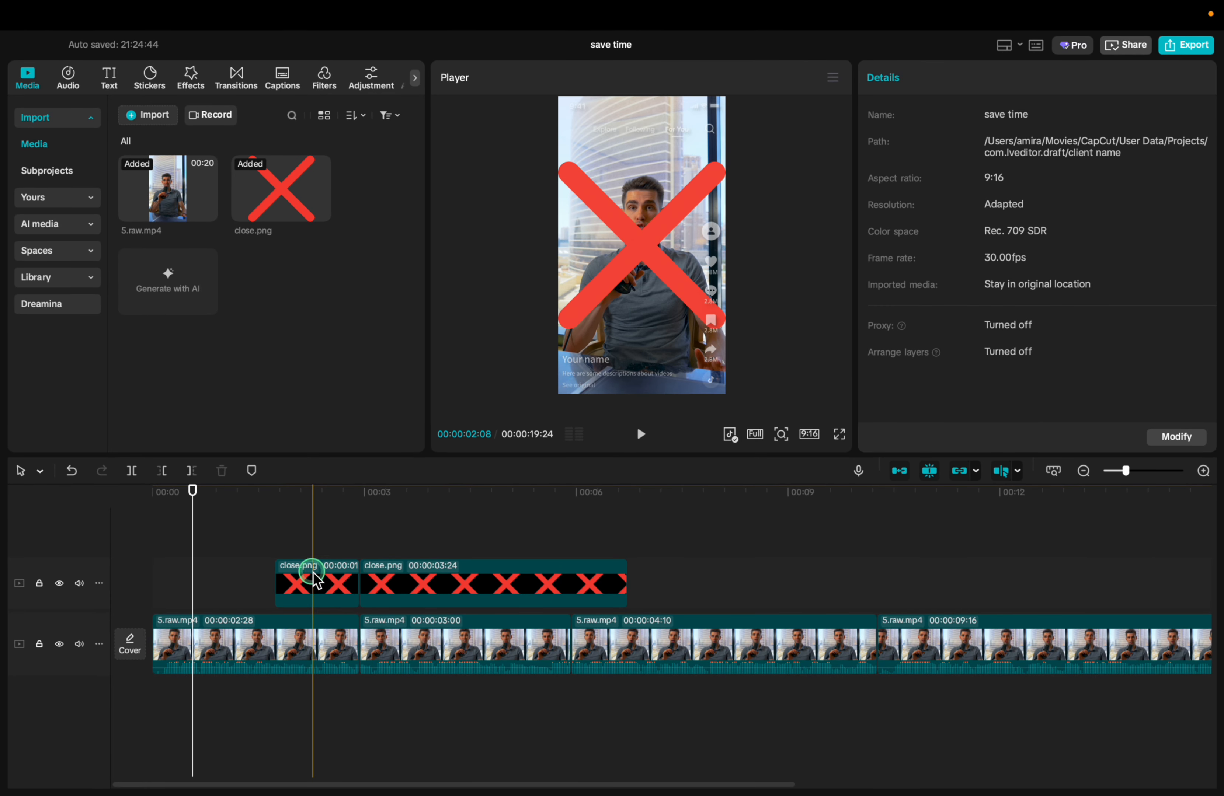
Delete both close.png overlay clips from the timeline
{"action": "left_click", "coordinate": [313, 577]}
{"action": "key", "text": "Delete"}
{"action": "left_click", "coordinate": [414, 583]}
{"action": "key", "text": "Delete"}
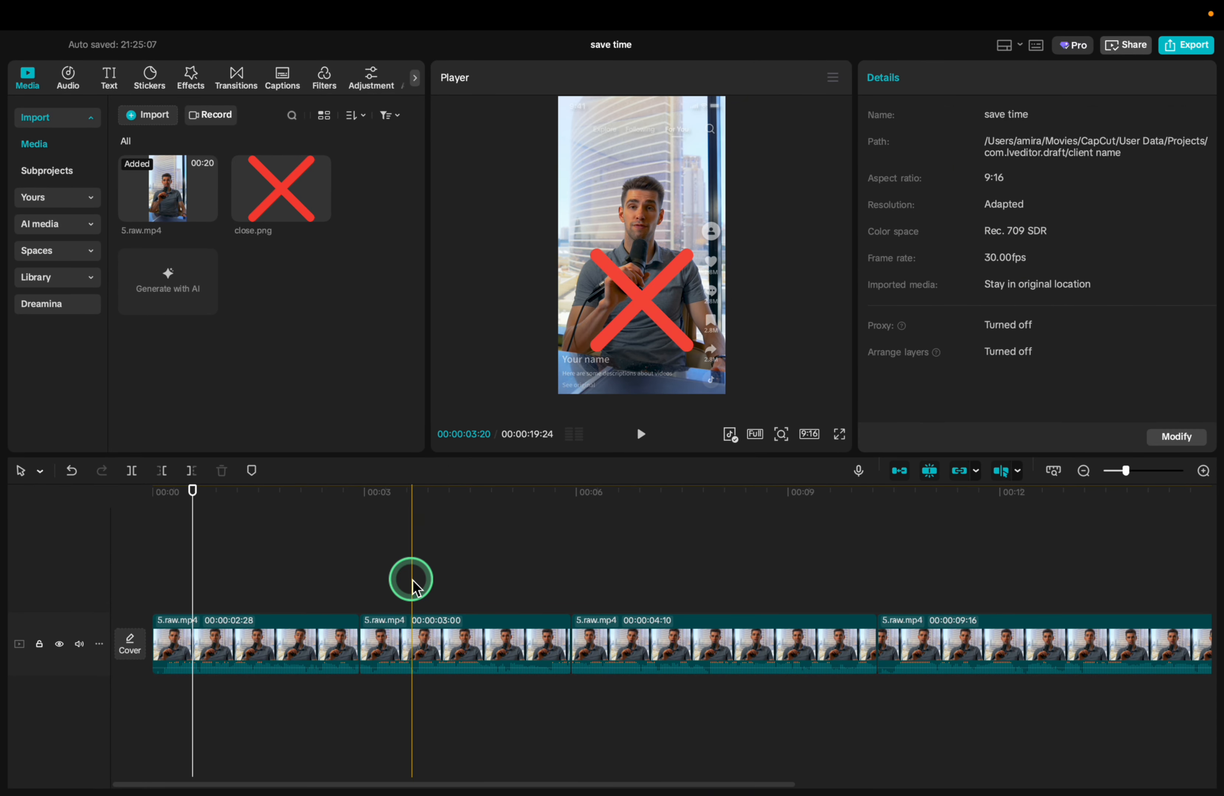
Set the player's social media preview to None
{"action": "right_click", "coordinate": [364, 652]}
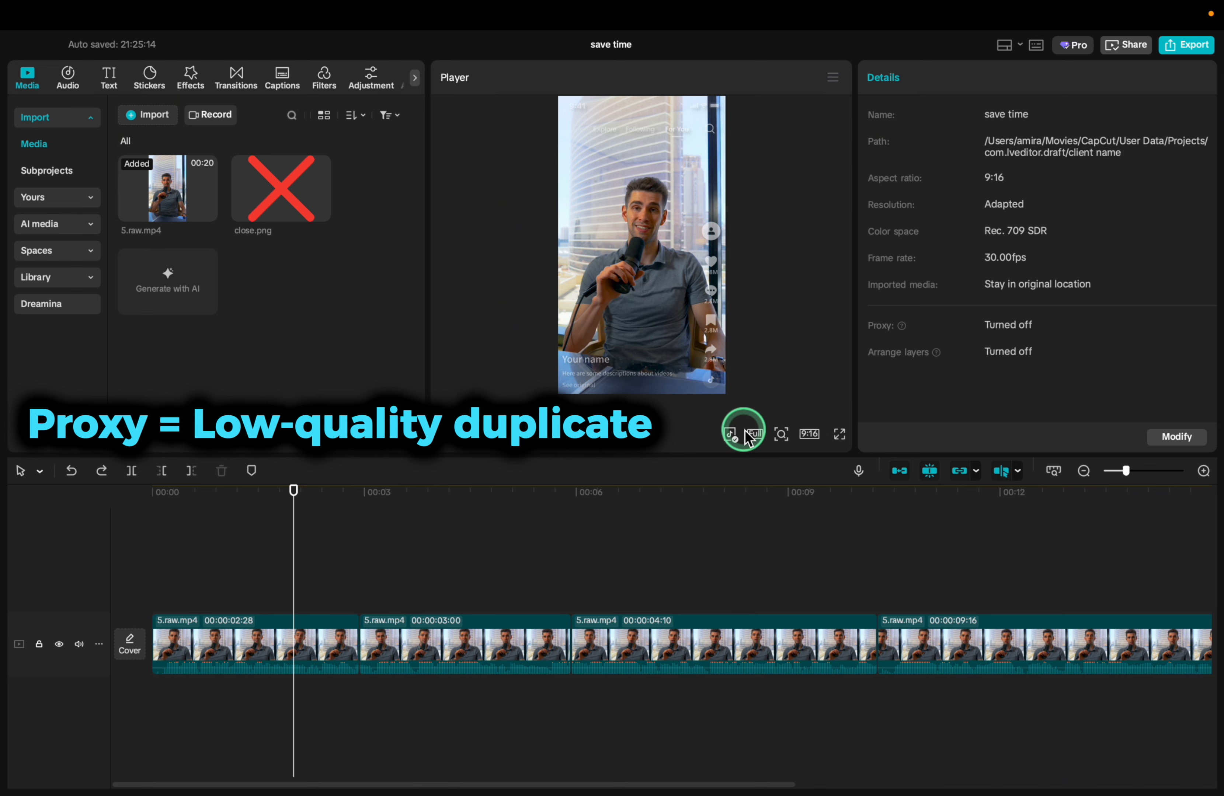
{"action": "left_click", "coordinate": [756, 435]}
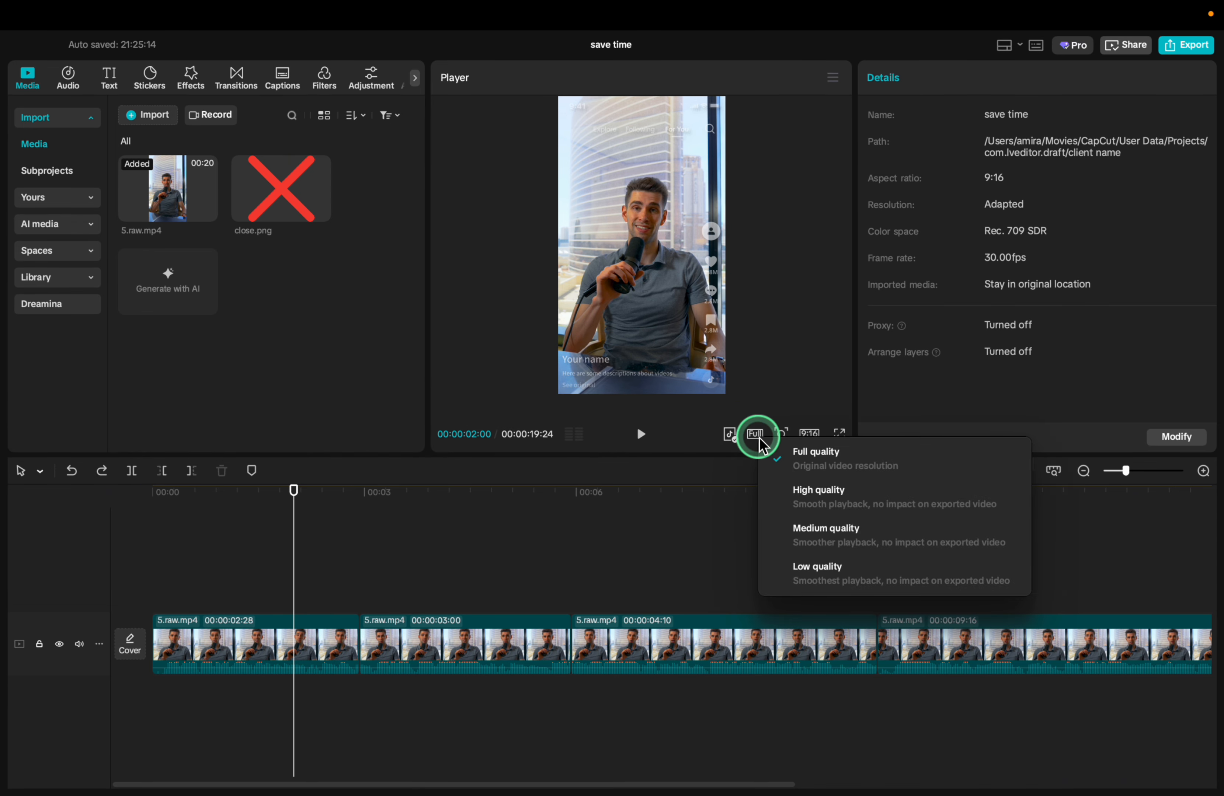
{"action": "left_click", "coordinate": [729, 437]}
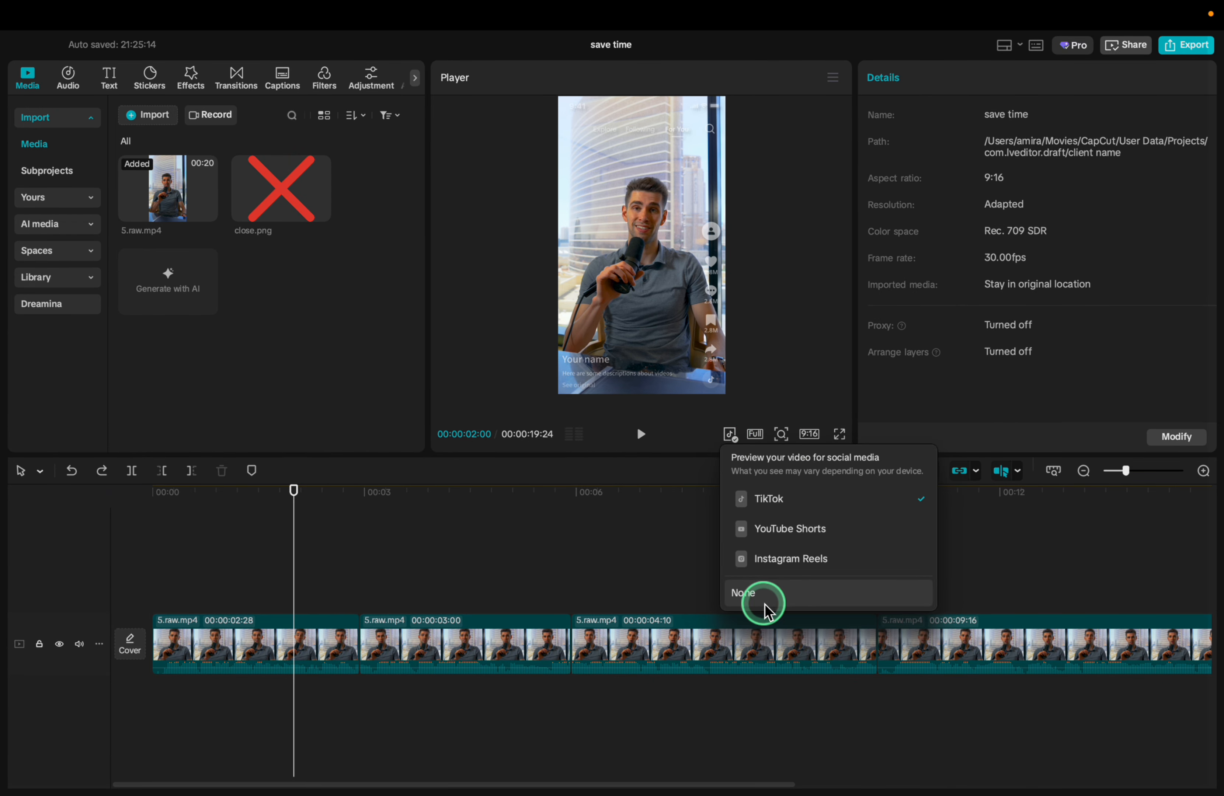
{"action": "left_click", "coordinate": [765, 600]}
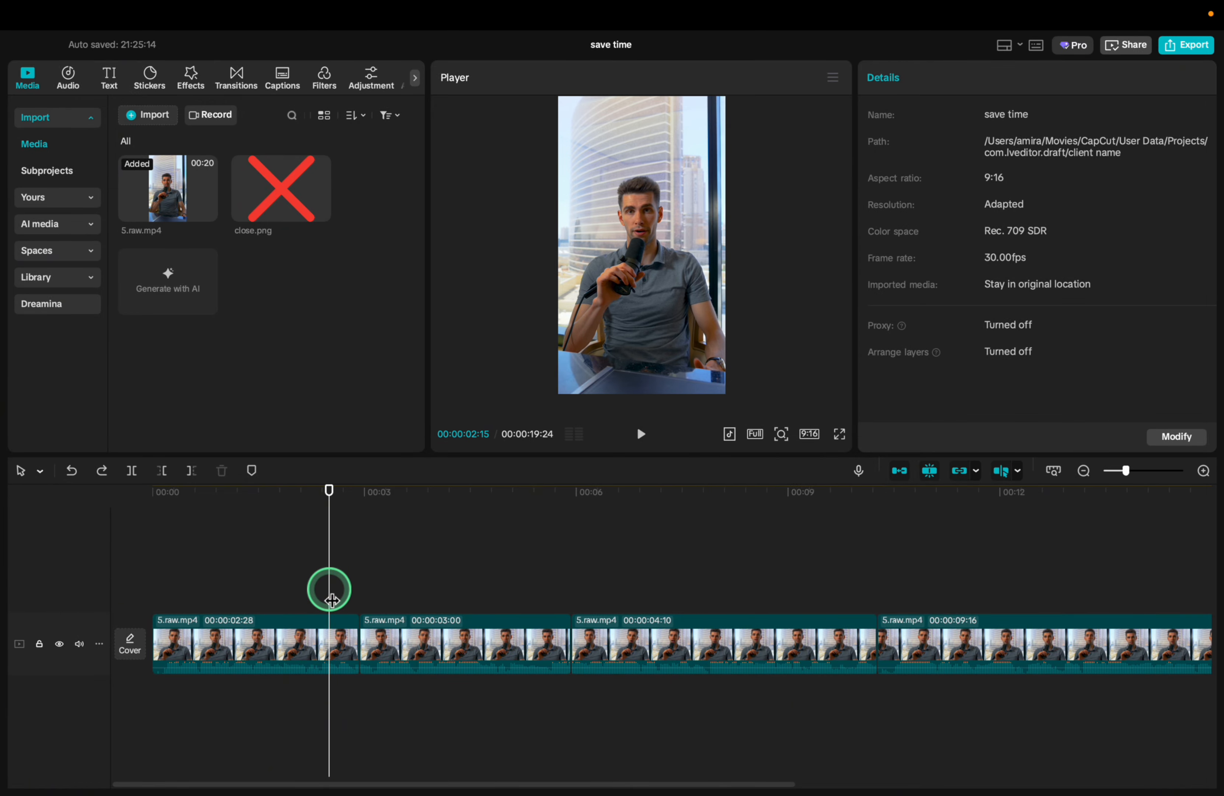
Turn on Proxy in the application settings and save them
{"action": "left_click", "coordinate": [60, 11]}
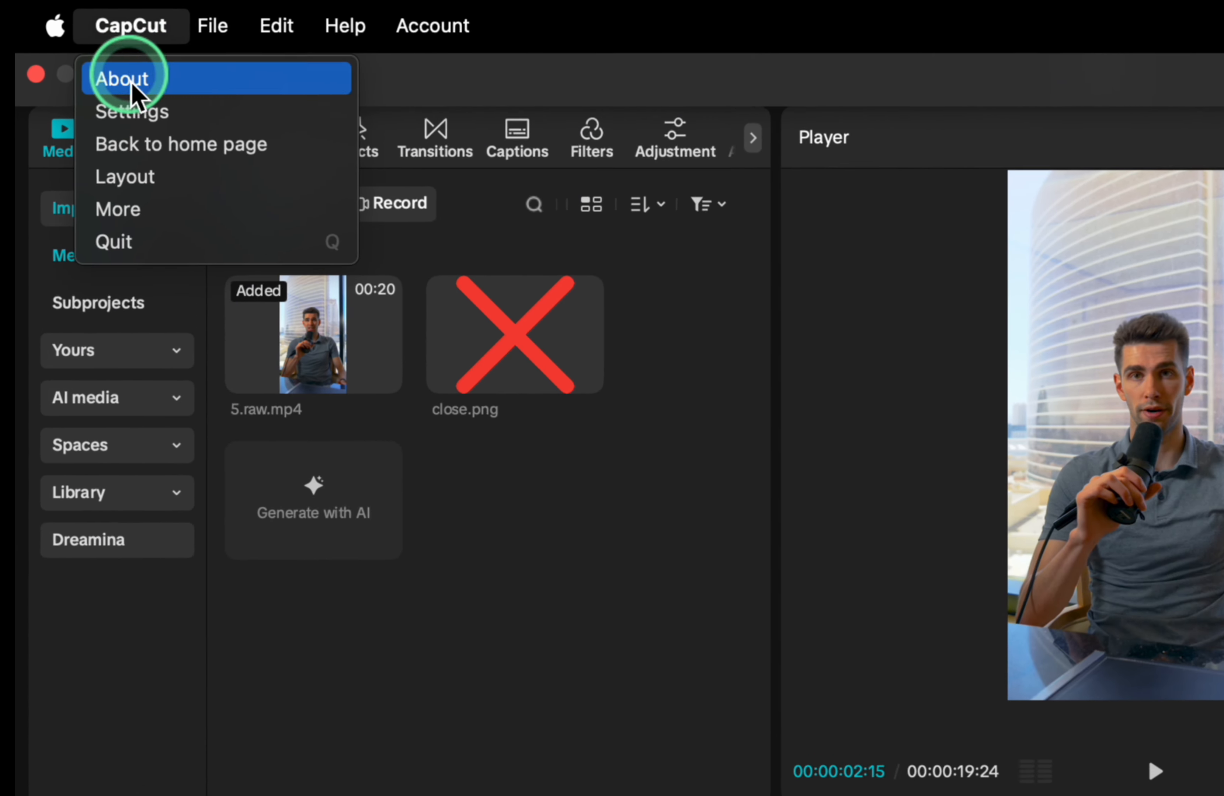
{"action": "left_click", "coordinate": [142, 119]}
{"action": "left_click", "coordinate": [1223, 303]}
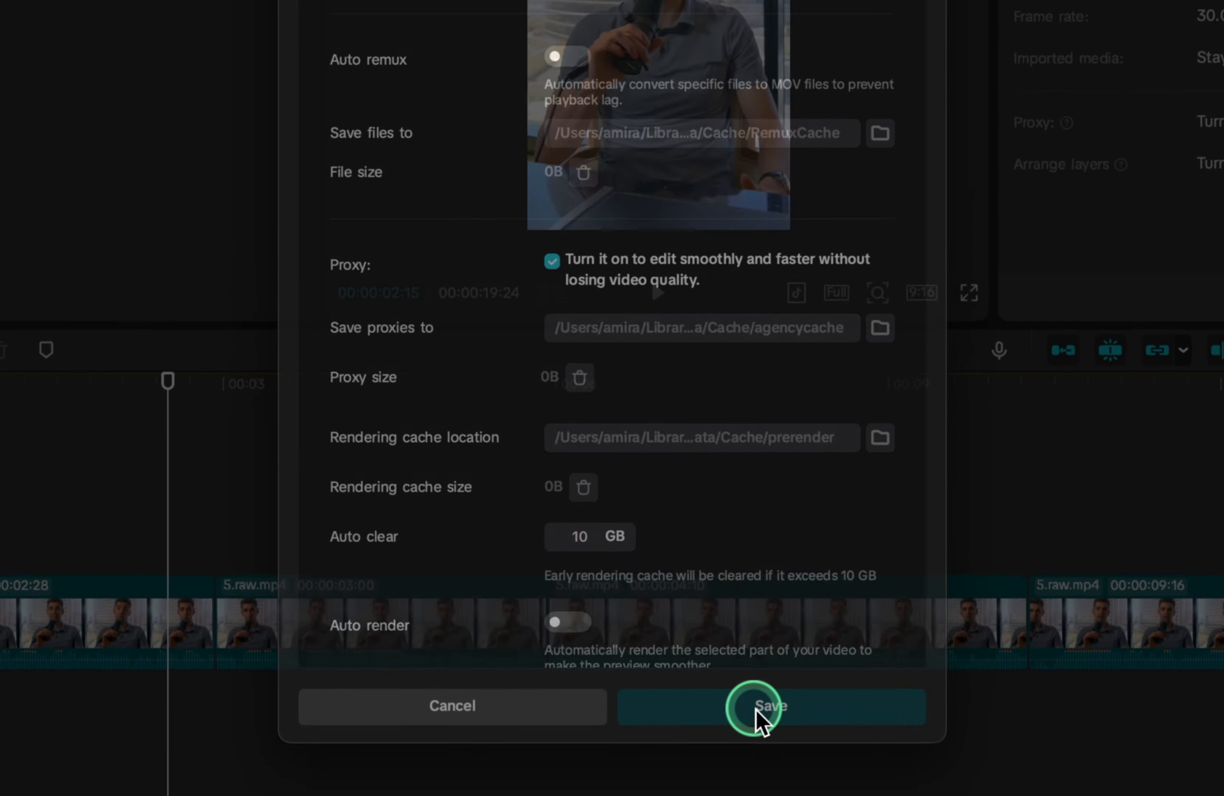
{"action": "left_click", "coordinate": [806, 723]}
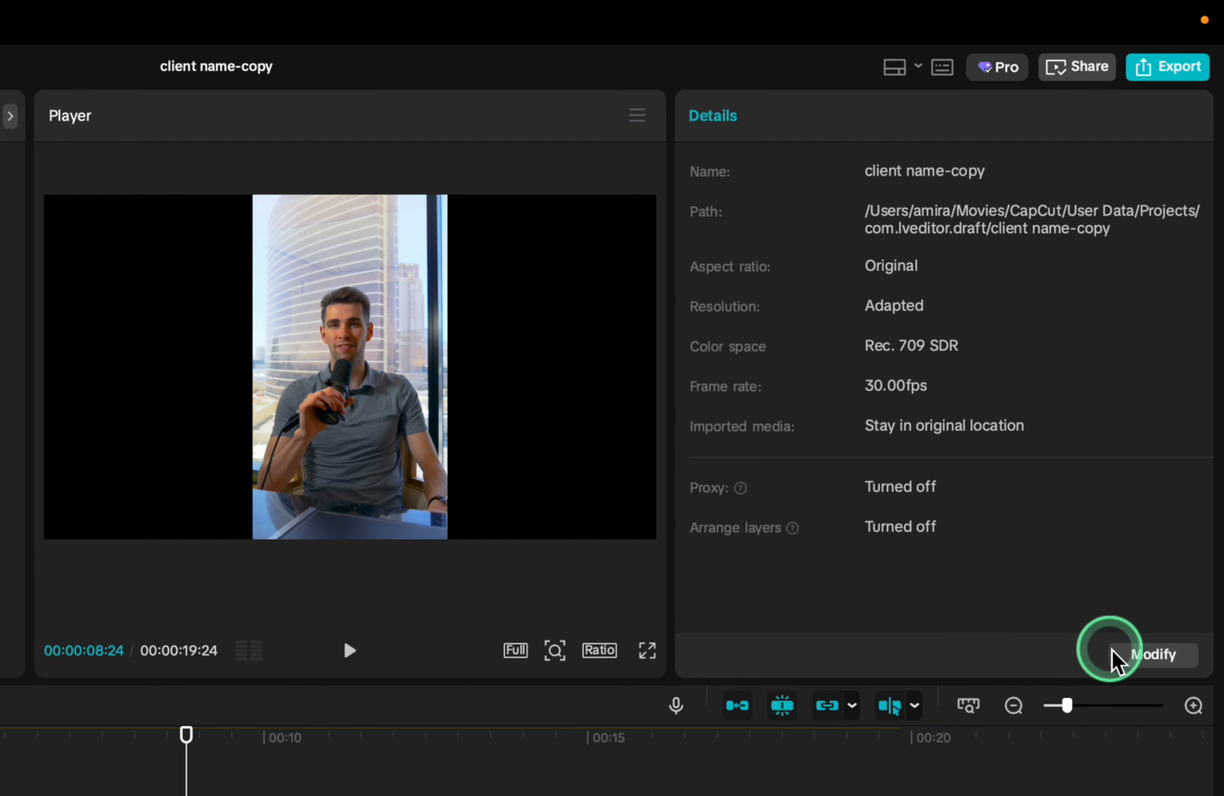
Turn on Proxy in the performance settings of the client name-copy project and open its proxy resolution choices
{"action": "left_click", "coordinate": [1116, 656]}
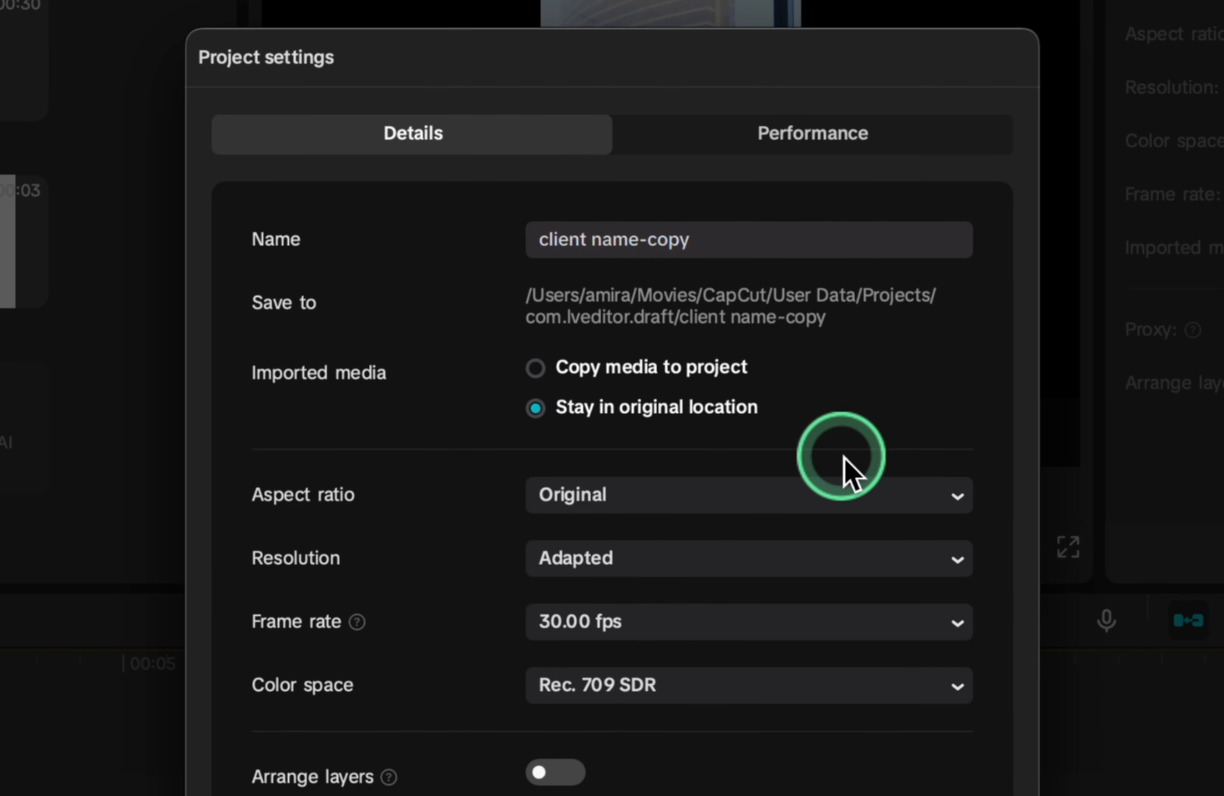
{"action": "left_click", "coordinate": [825, 138]}
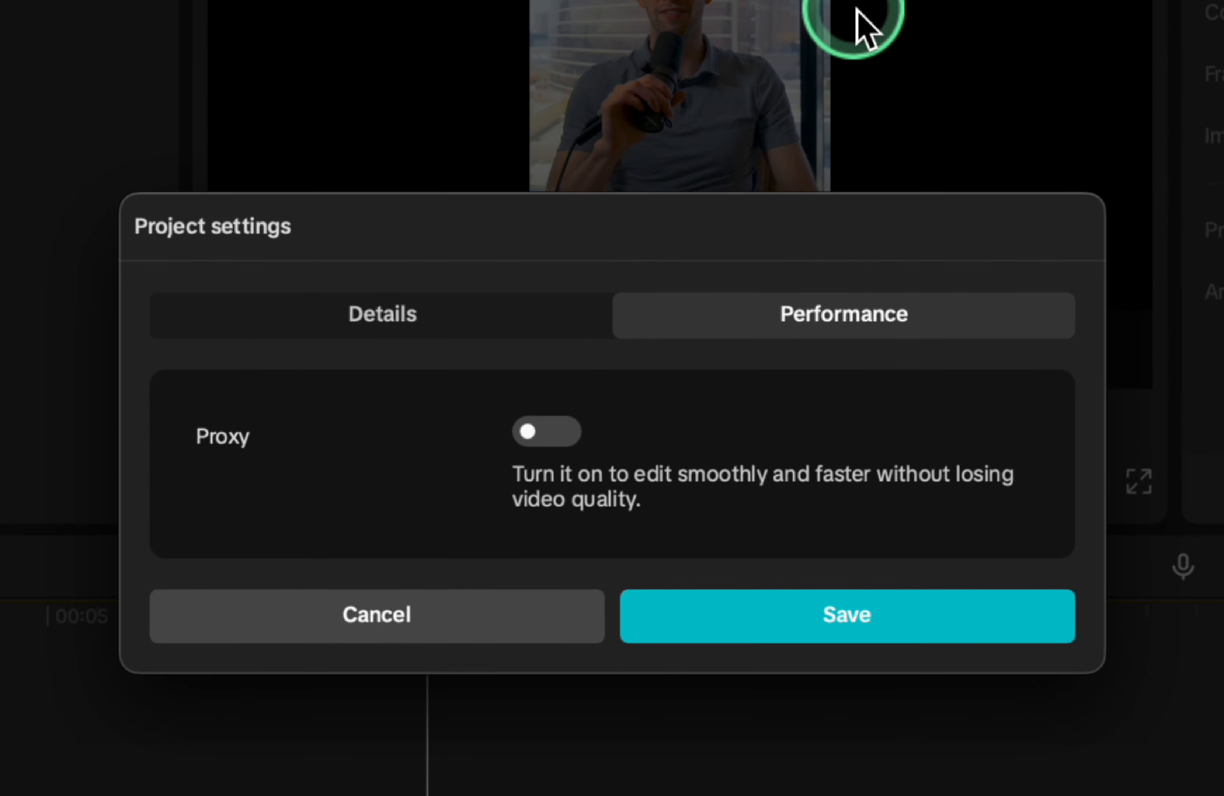
{"action": "left_click", "coordinate": [558, 434]}
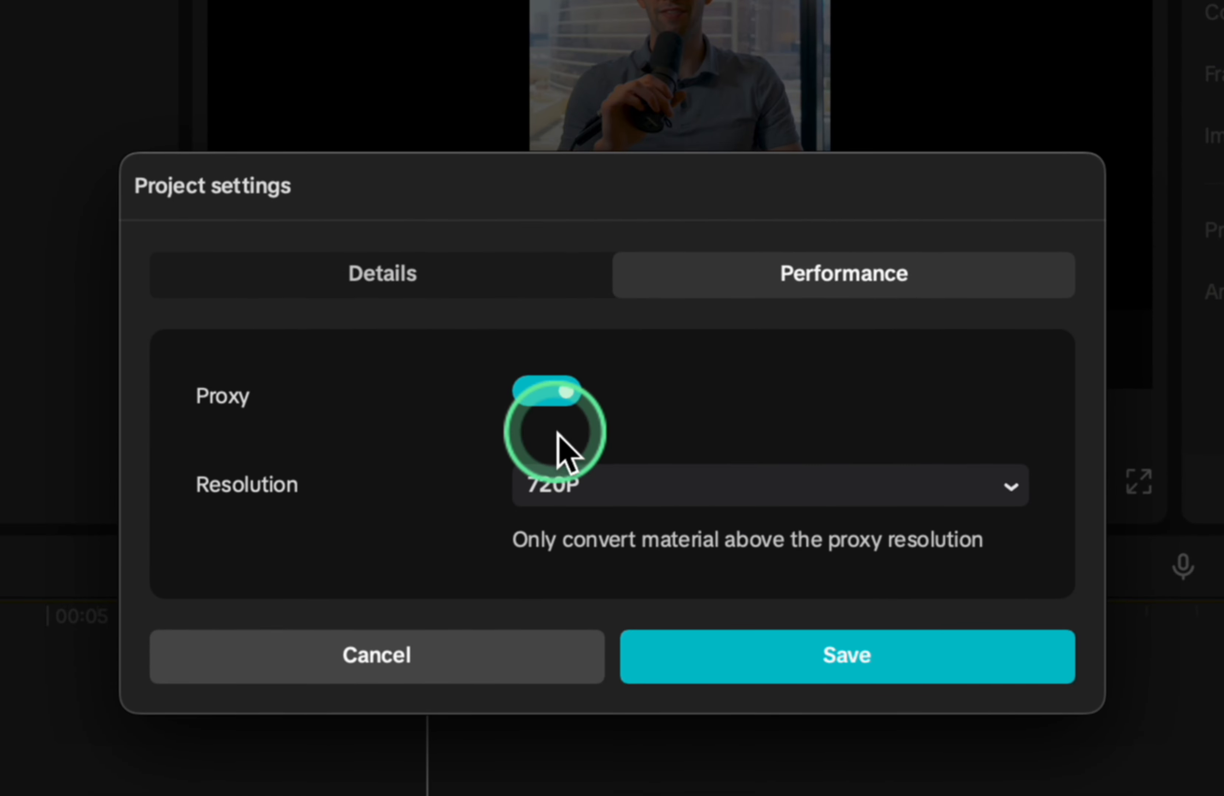
{"action": "left_click", "coordinate": [613, 491]}
{"action": "left_click", "coordinate": [815, 394]}
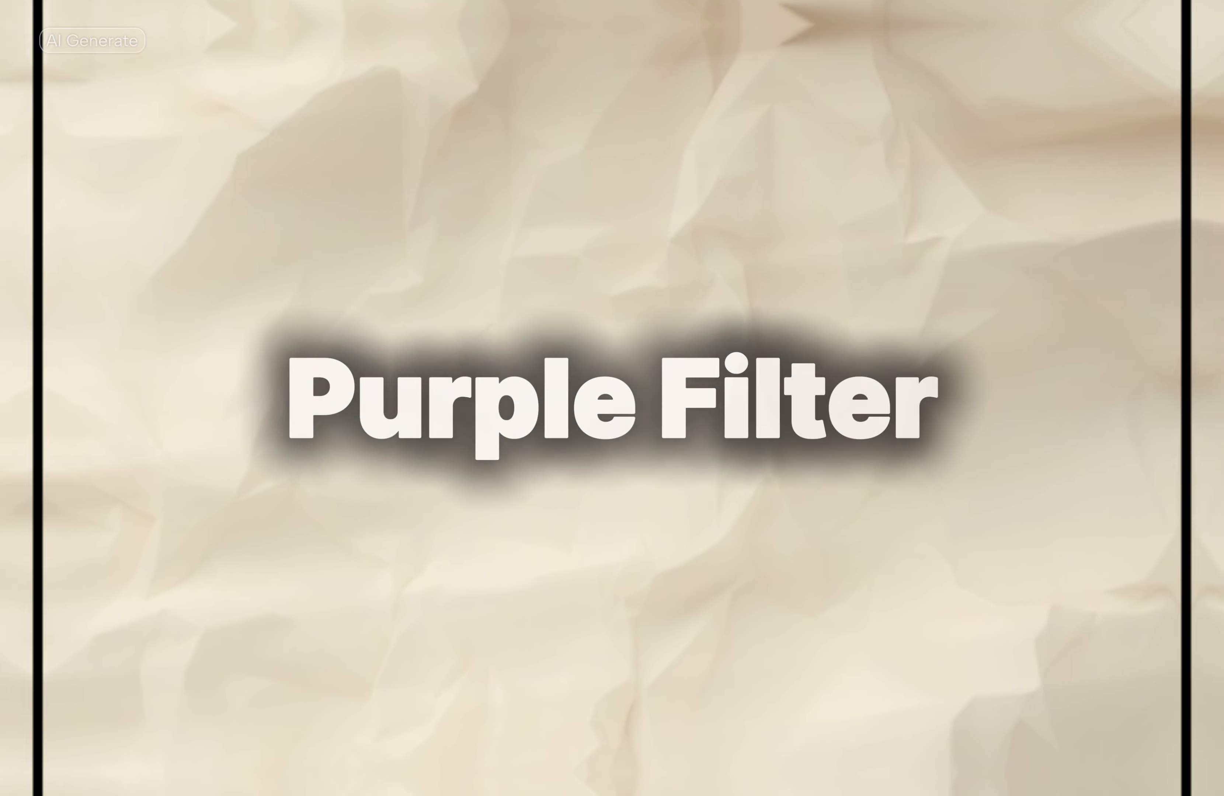
Examine the screen recording cuts and text clips along the timeline of project 0919
{"action": "left_click", "coordinate": [326, 543]}
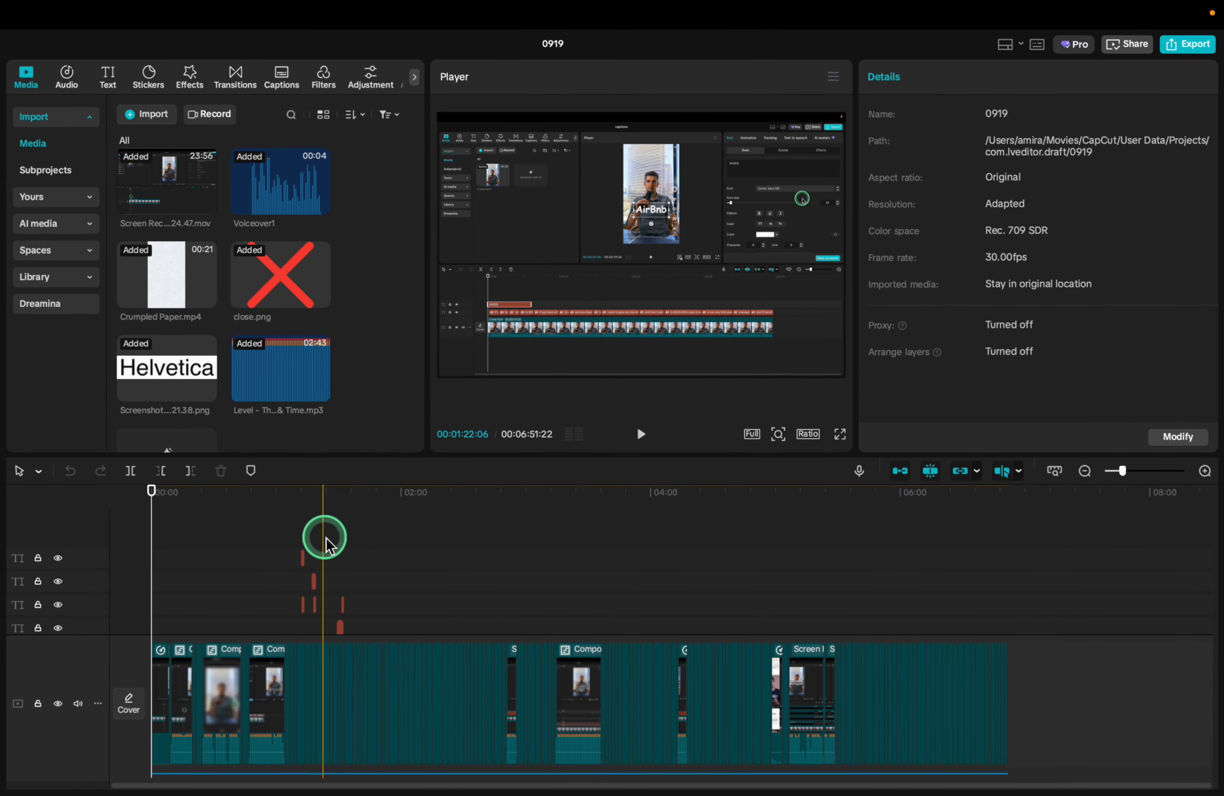
{"action": "scroll", "coordinate": [327, 540], "scroll_direction": "up", "scroll_amount": 10}
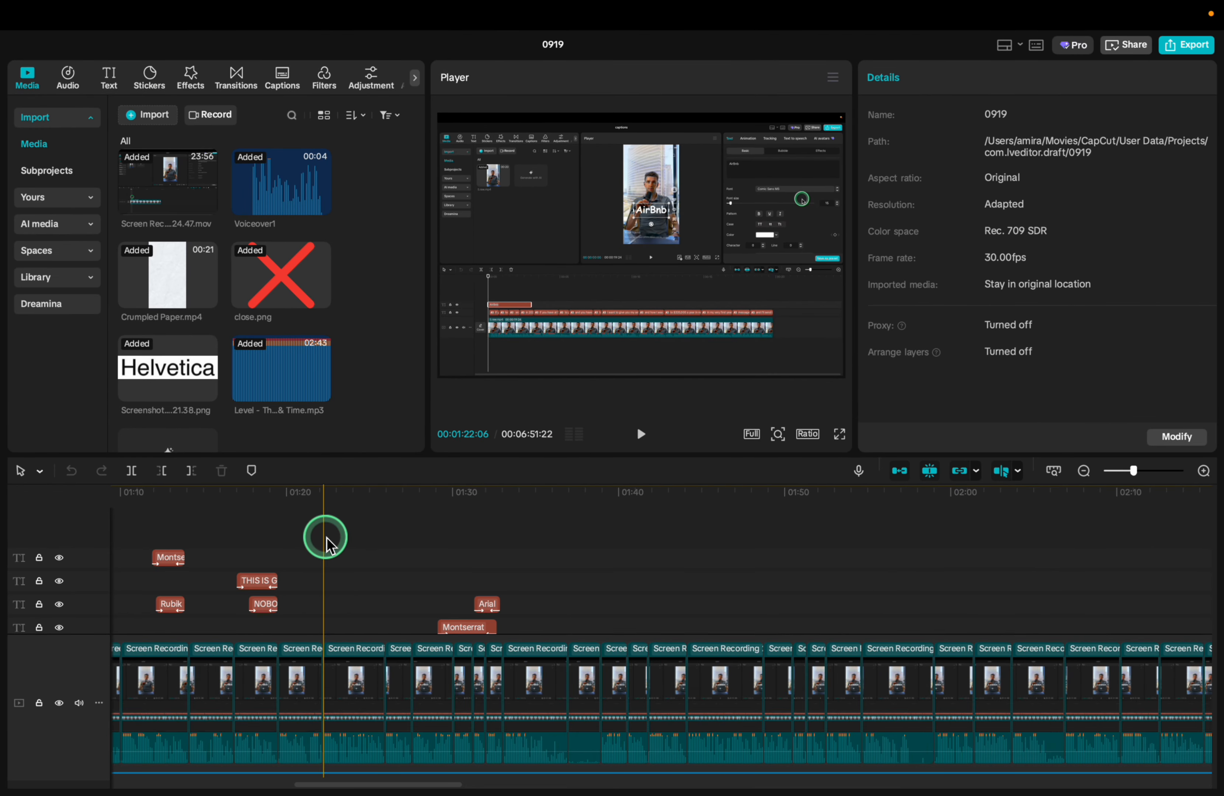
{"action": "left_click", "coordinate": [365, 563]}
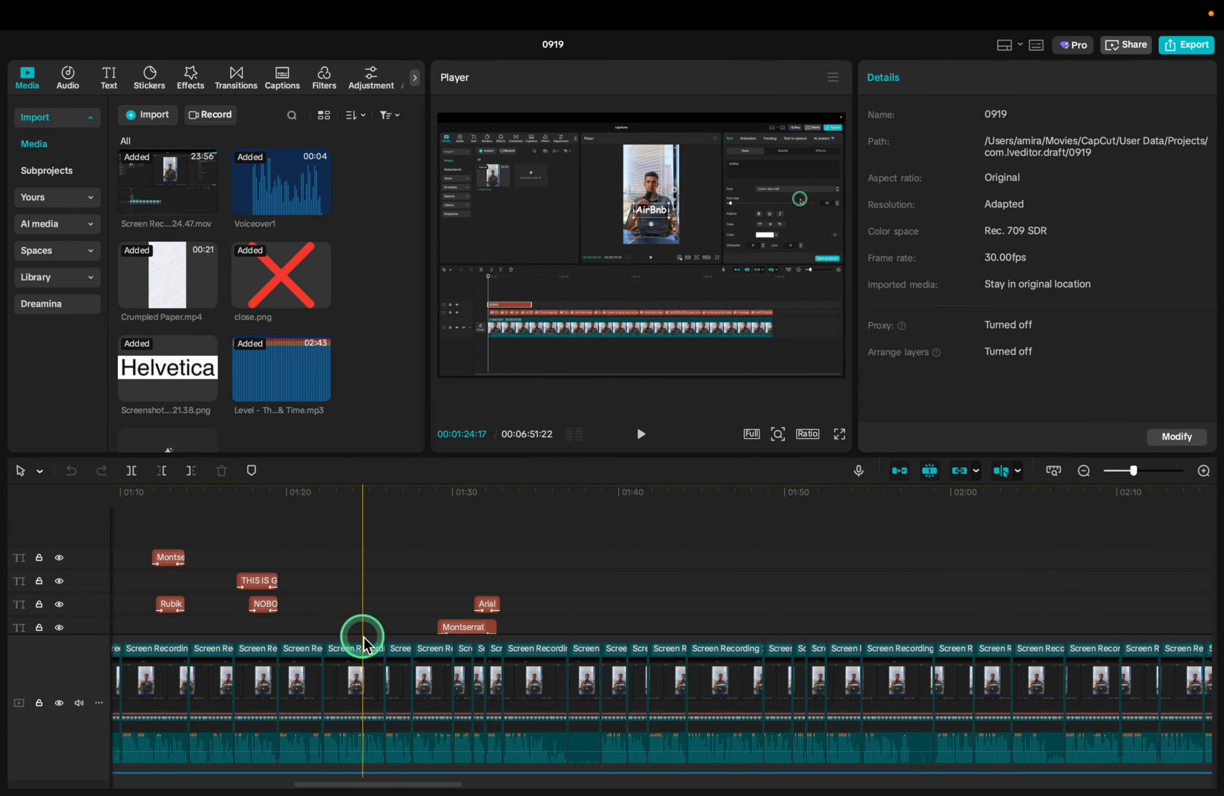
{"action": "scroll", "coordinate": [364, 637], "scroll_direction": "left", "scroll_amount": 15}
{"action": "scroll", "coordinate": [363, 636], "scroll_direction": "left", "scroll_amount": 7}
{"action": "scroll", "coordinate": [363, 637], "scroll_direction": "right", "scroll_amount": 7}
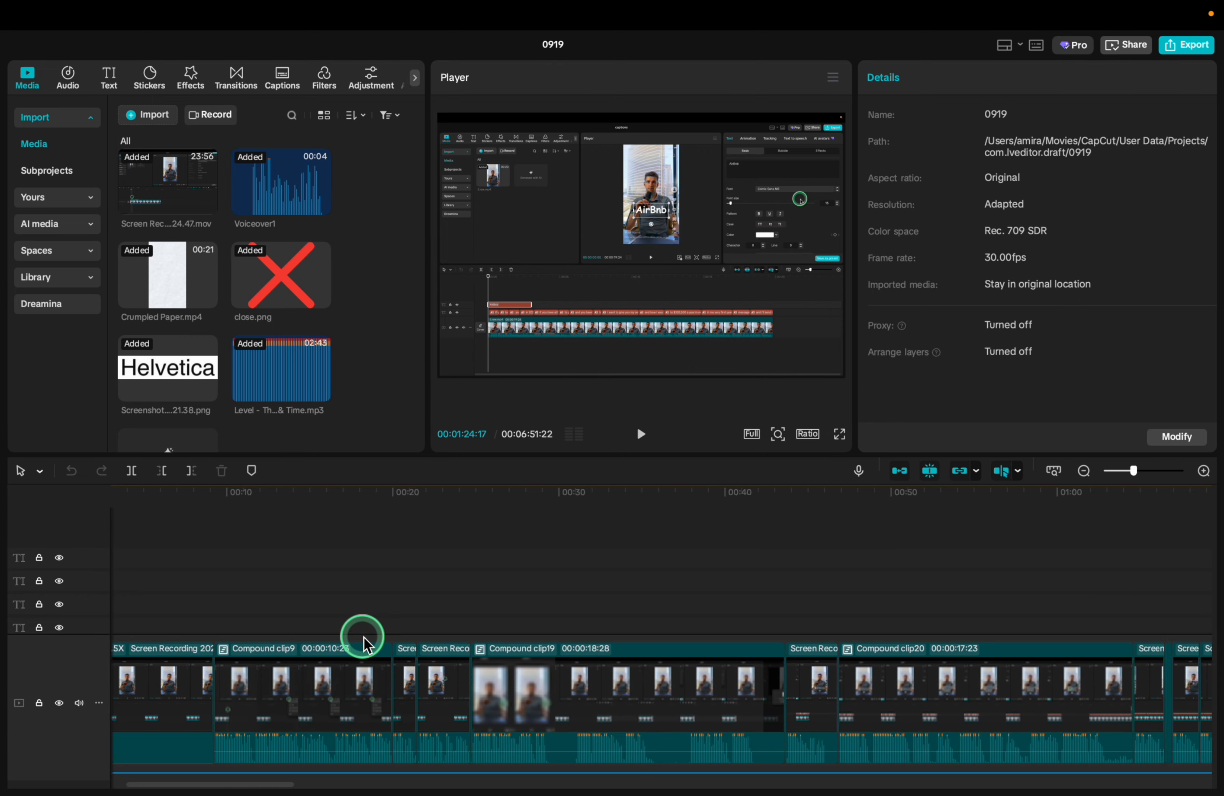
{"action": "left_click", "coordinate": [68, 82]}
{"action": "left_click", "coordinate": [383, 560]}
{"action": "scroll", "coordinate": [383, 560], "scroll_direction": "right", "scroll_amount": 14}
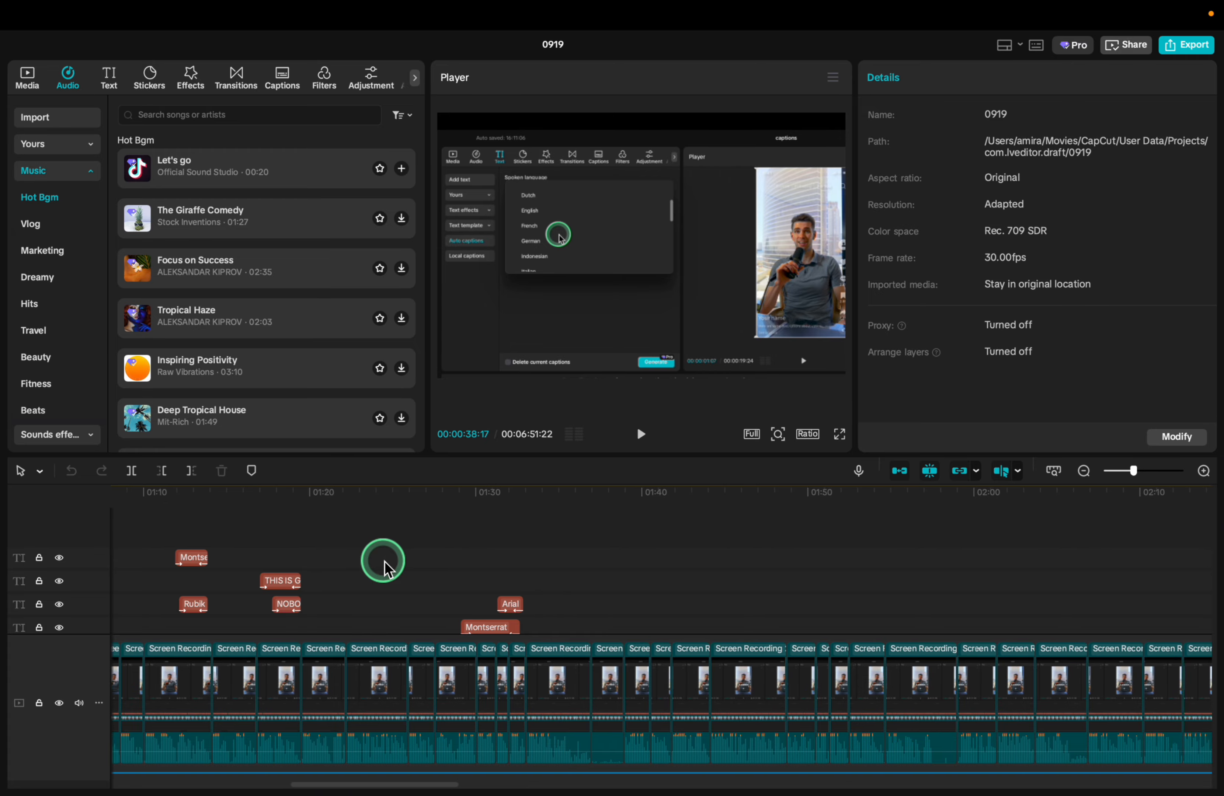
Search the effects for "purple" and add the Purple Night effect above the screen recording clips at about 02:37
{"action": "left_click", "coordinate": [177, 83]}
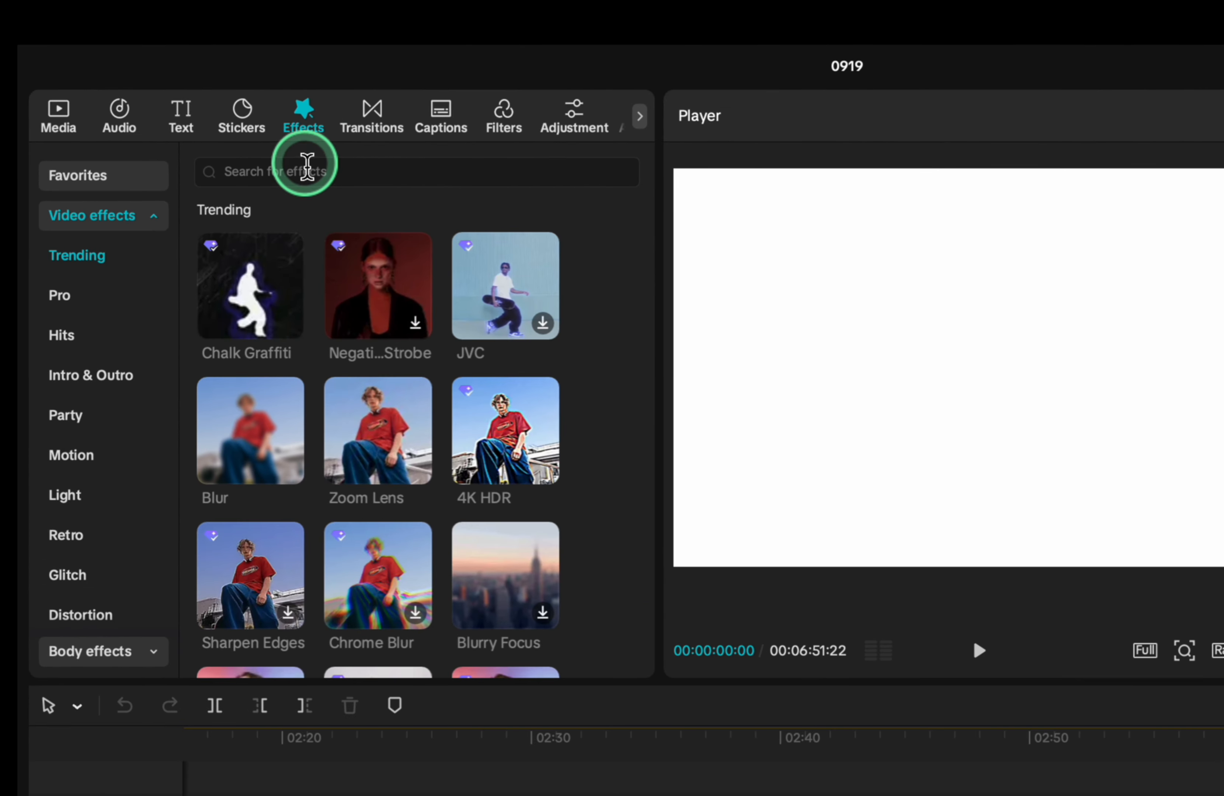
{"action": "left_click", "coordinate": [192, 114]}
{"action": "type", "text": "purple"}
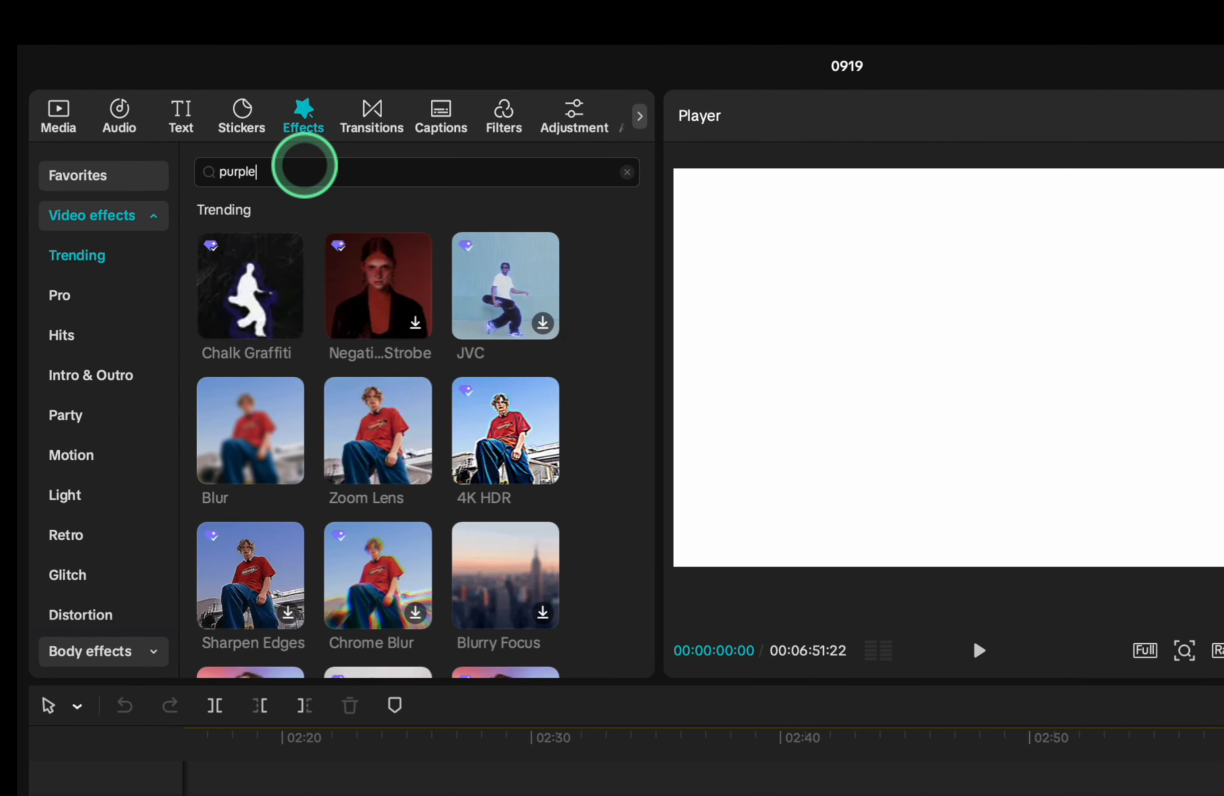
{"action": "key", "text": "Return"}
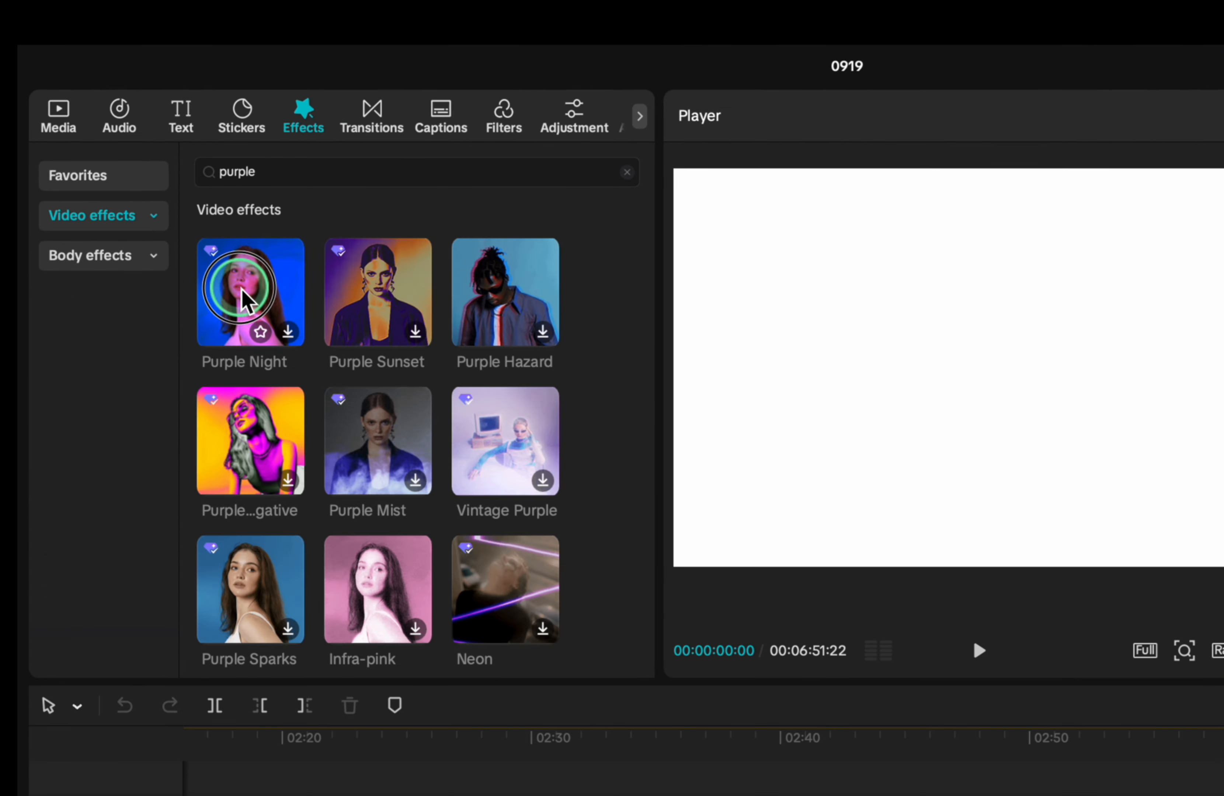
{"action": "left_click_drag", "start_coordinate": [243, 290], "coordinate": [455, 468]}
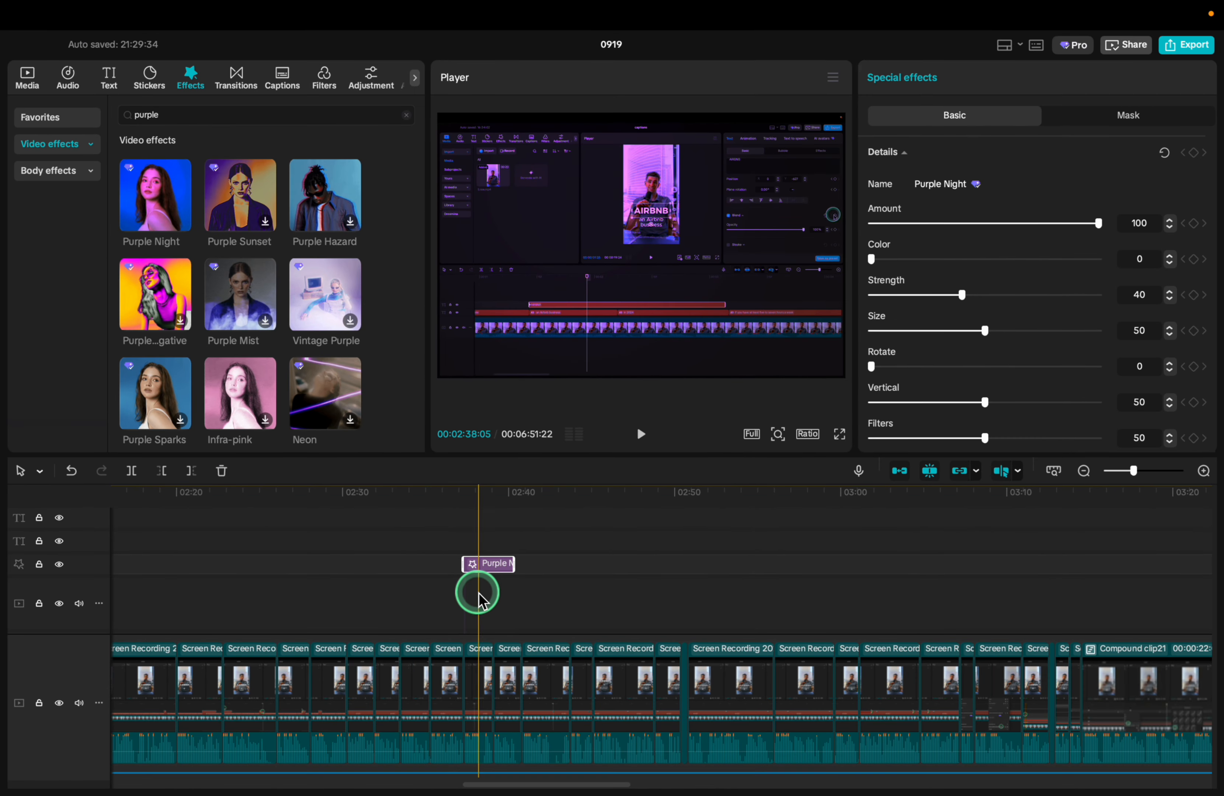
Extend the Purple Night effect clip on the timeline so that it ends at about 02:58
{"action": "left_click_drag", "start_coordinate": [514, 565], "coordinate": [808, 566]}
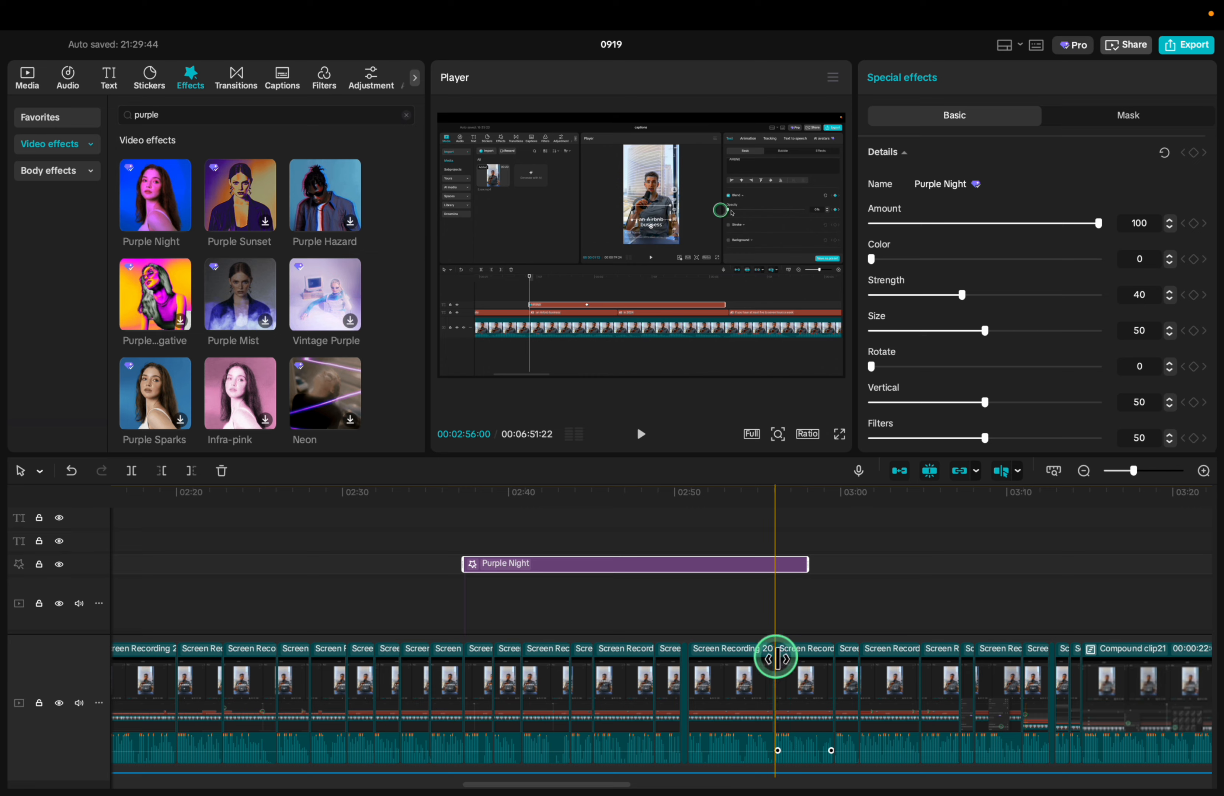
{"action": "left_click", "coordinate": [488, 544]}
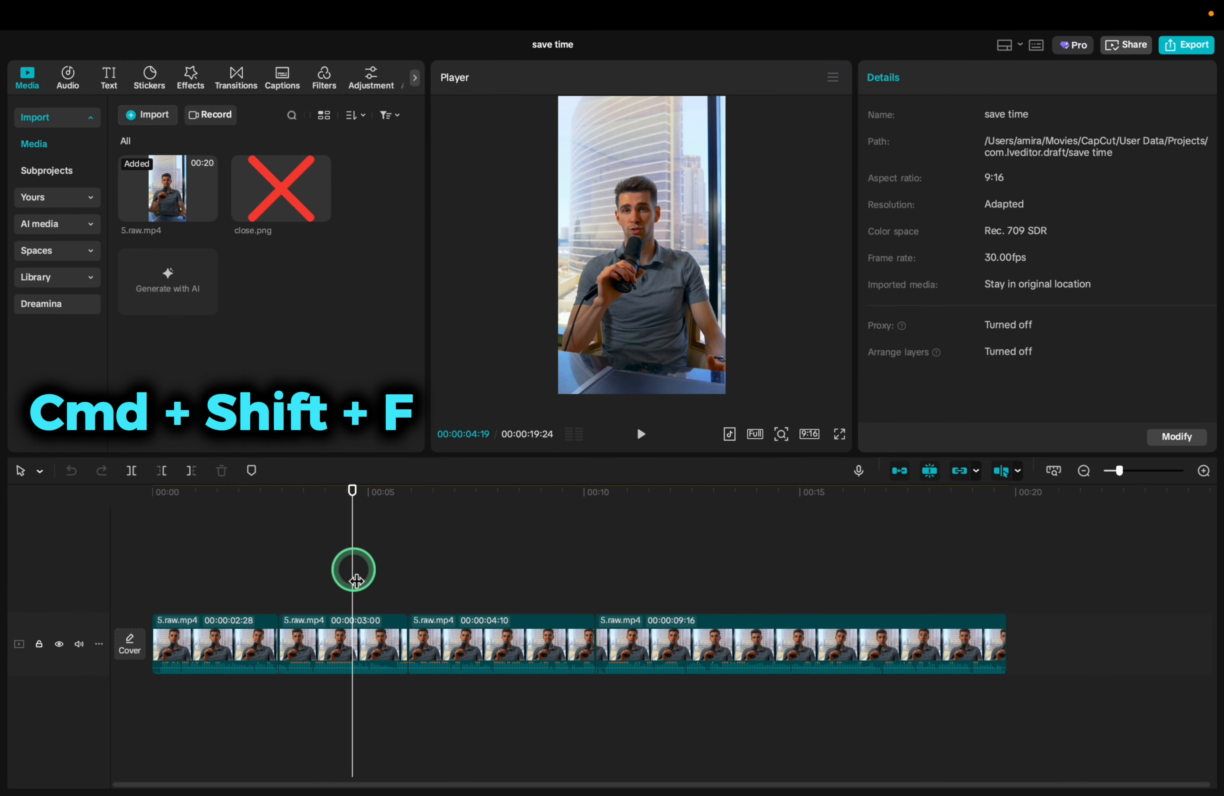
Preview the save time video in full screen and return to the editor
{"action": "key", "text": "super+shift+f"}
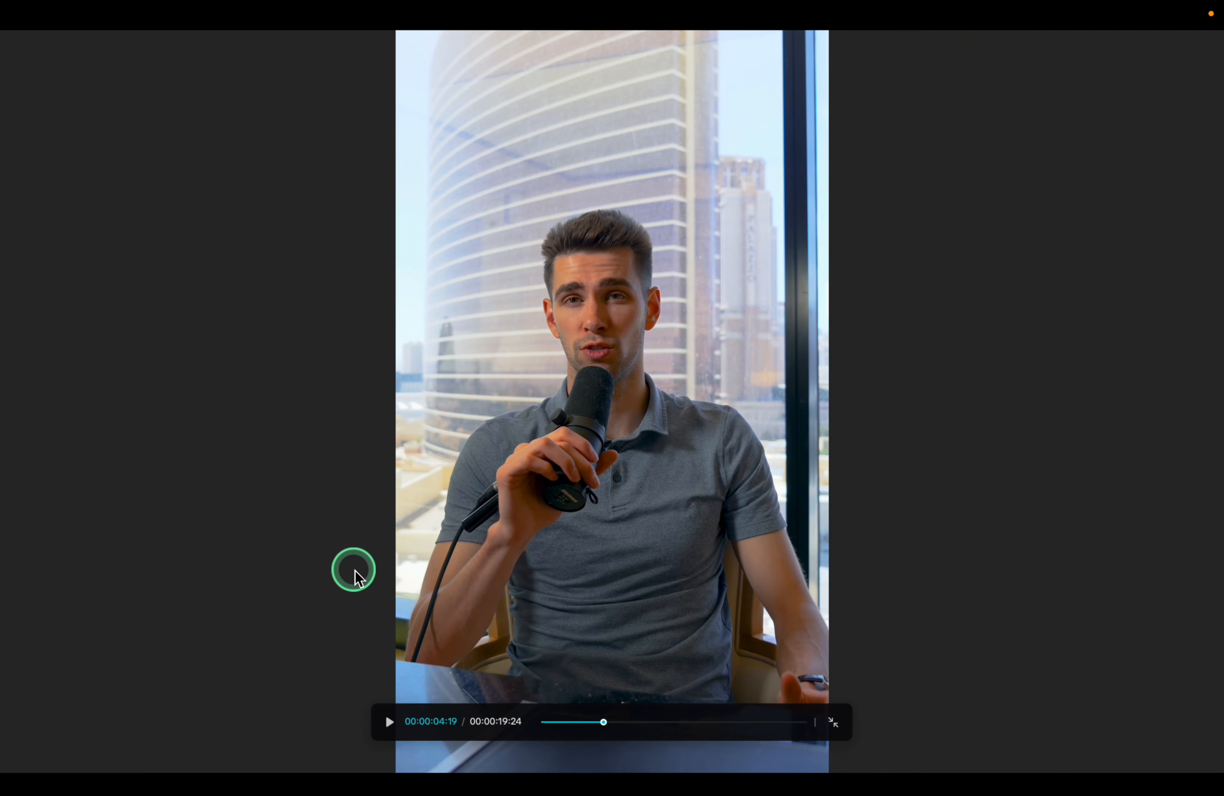
{"action": "key", "text": "super+shift+f"}
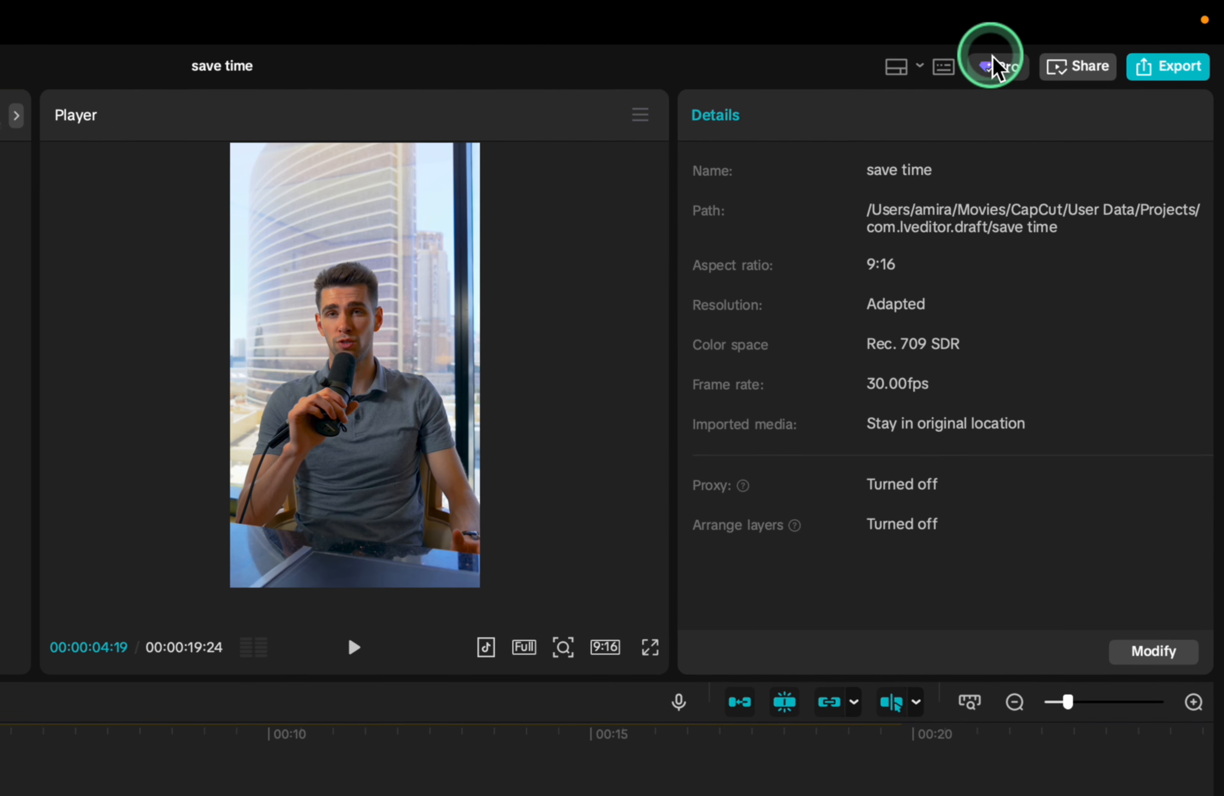
Assign Command+F to Enter/Exit full screen in the player shortcuts, save it and test the full-screen view
{"action": "left_click", "coordinate": [943, 67]}
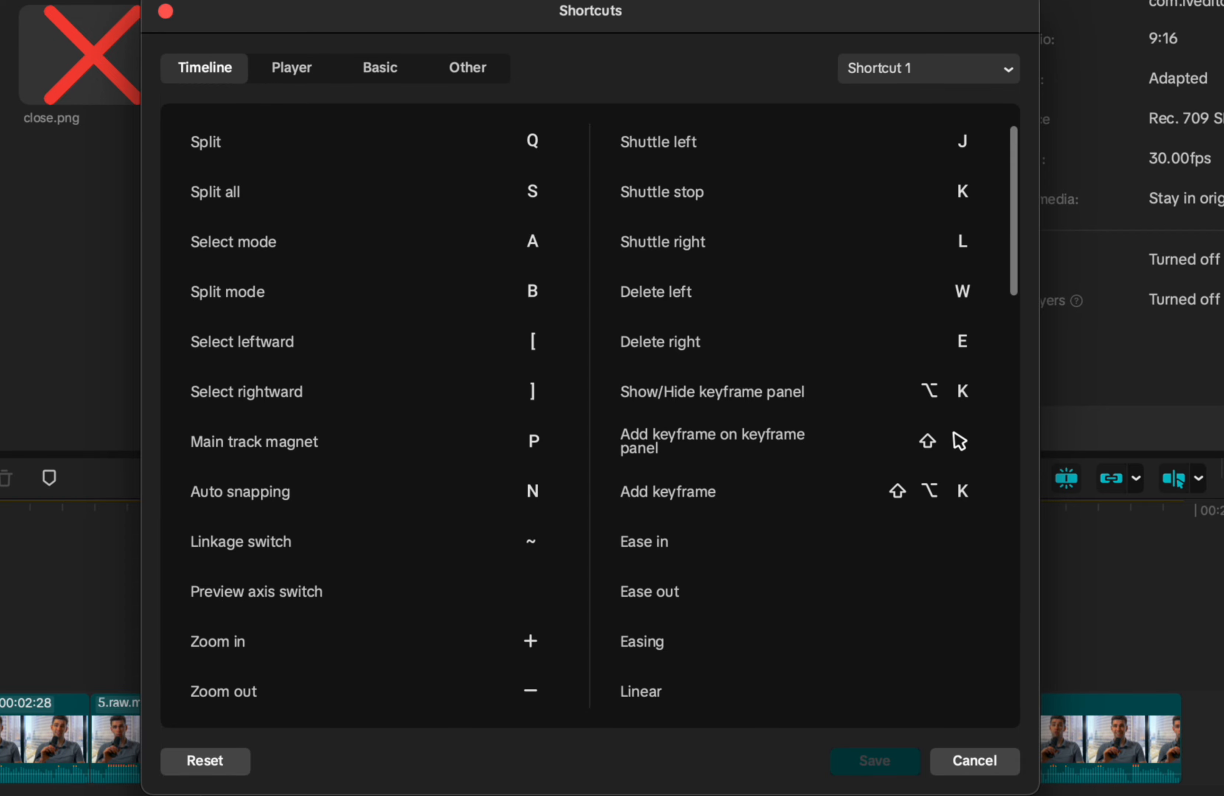
{"action": "left_click", "coordinate": [292, 73]}
{"action": "left_click", "coordinate": [521, 199]}
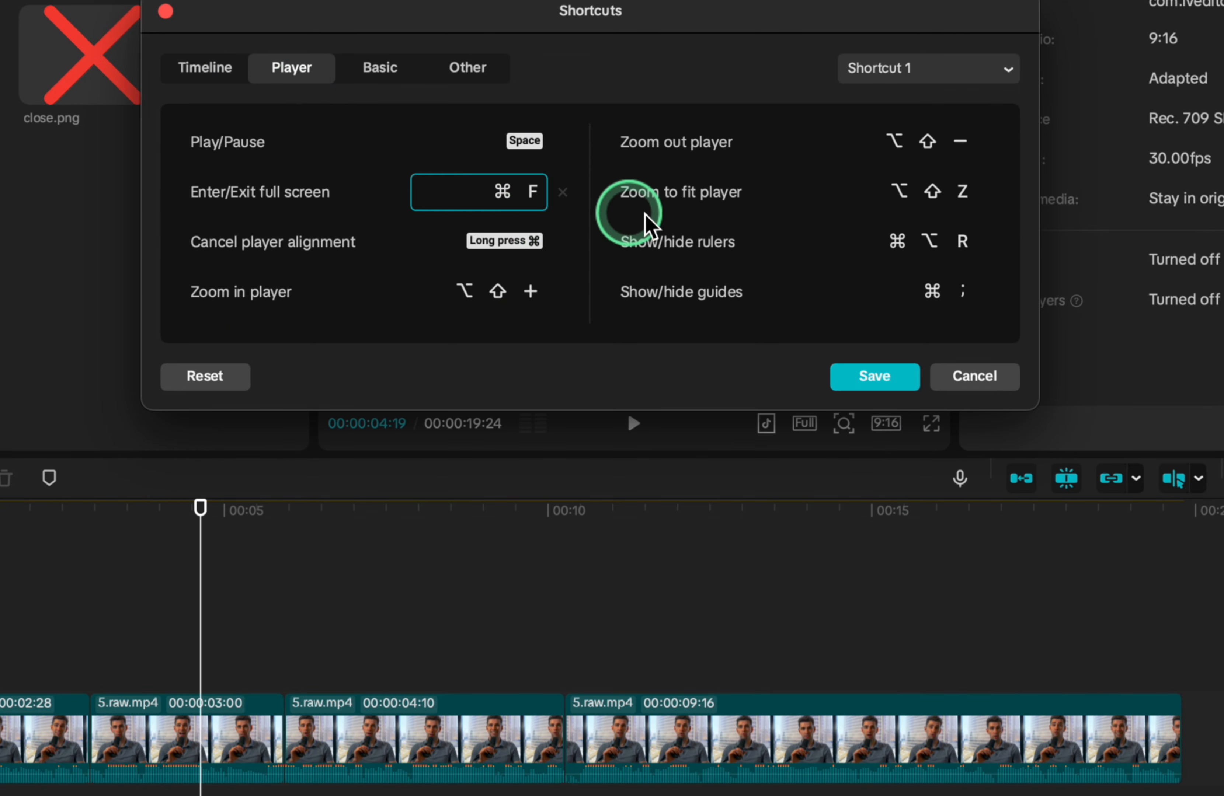
{"action": "left_click", "coordinate": [859, 378]}
{"action": "left_click", "coordinate": [856, 376]}
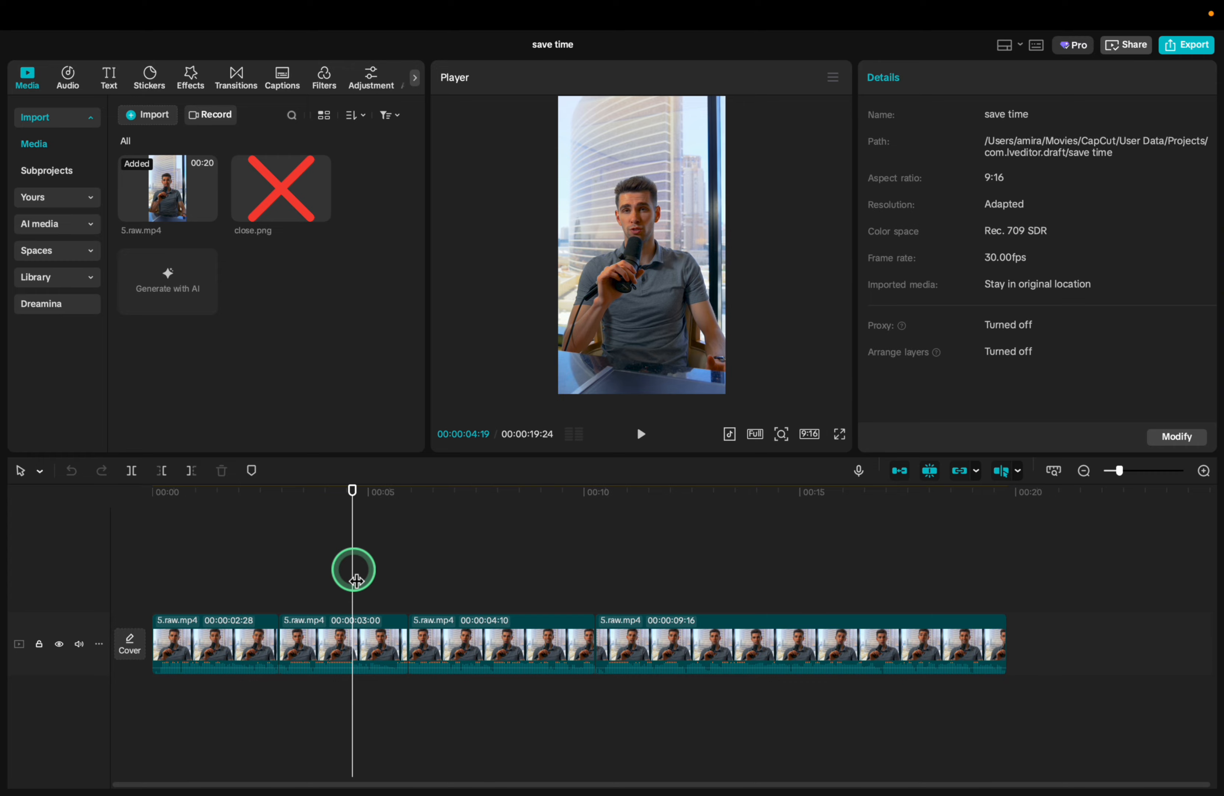
{"action": "key", "text": "f"}
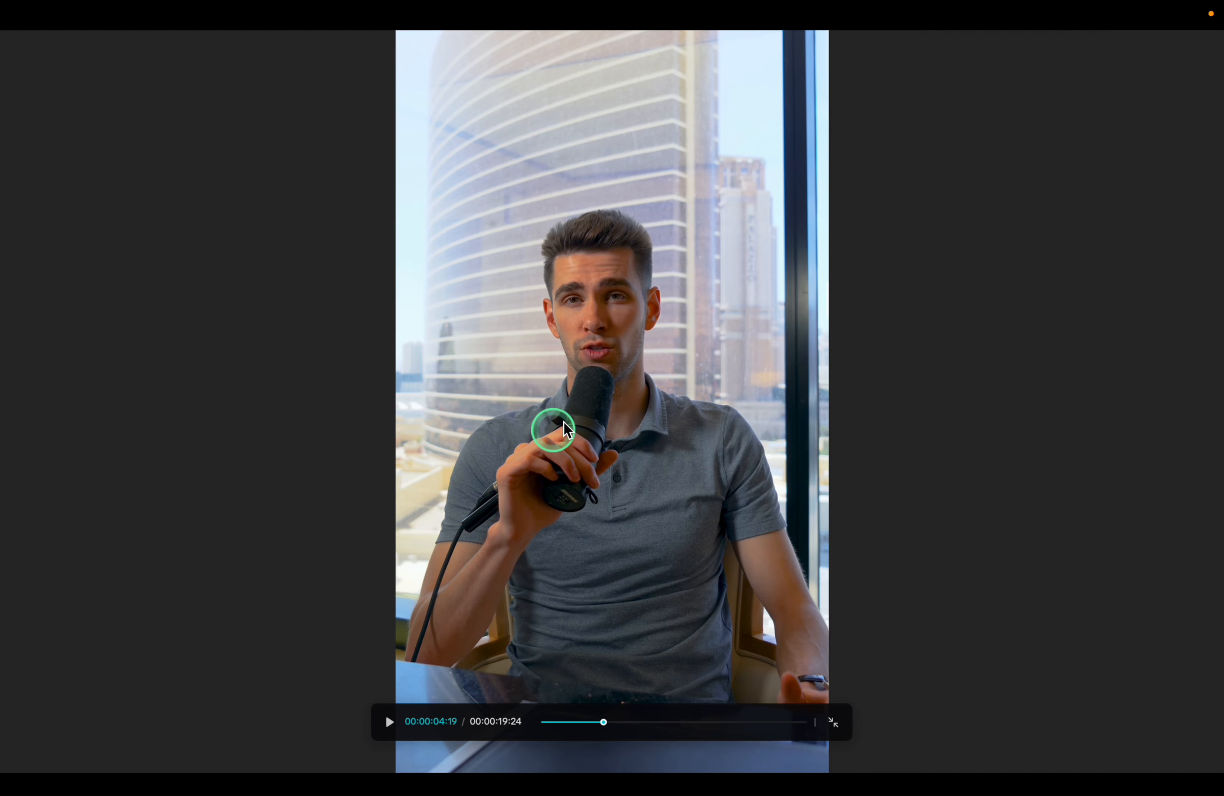
{"action": "key", "text": "Escape"}
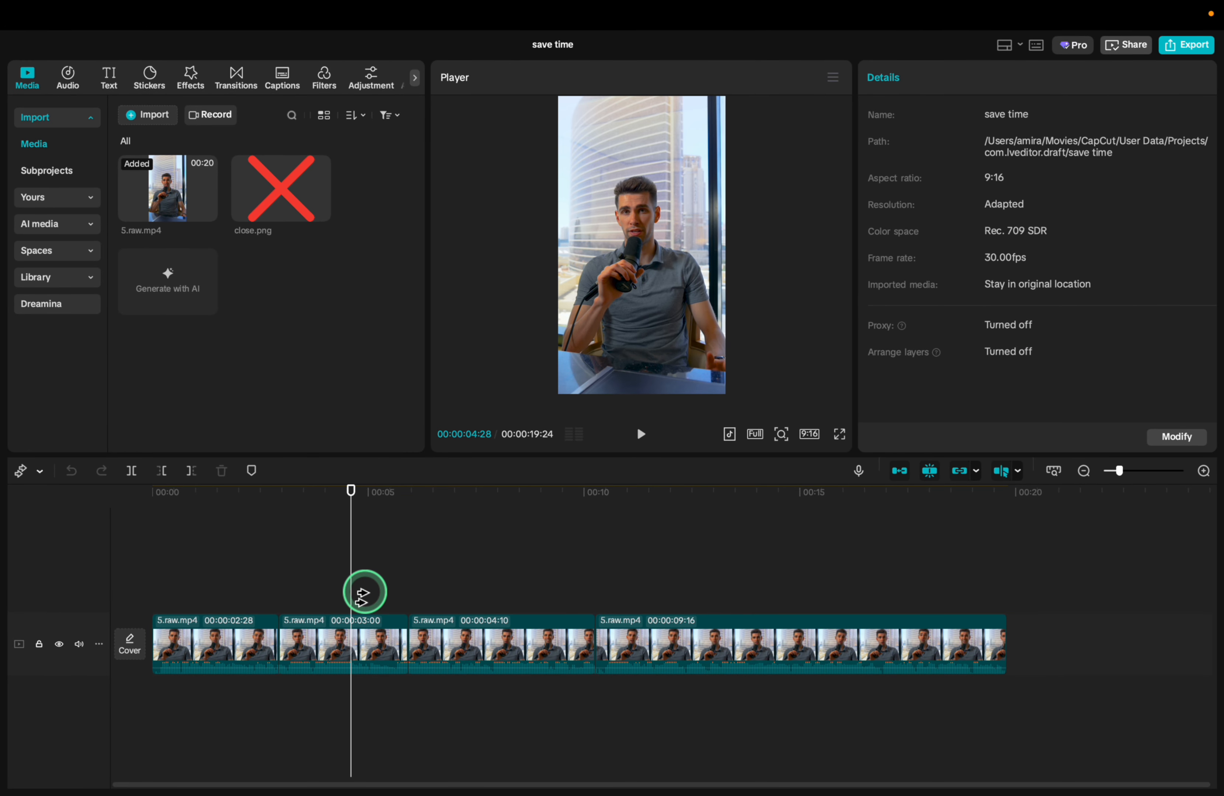
Select all clips rightward from the second 5.raw.mp4 clip and look up the Select leftward and Select rightward shortcuts
{"action": "left_click", "coordinate": [366, 635]}
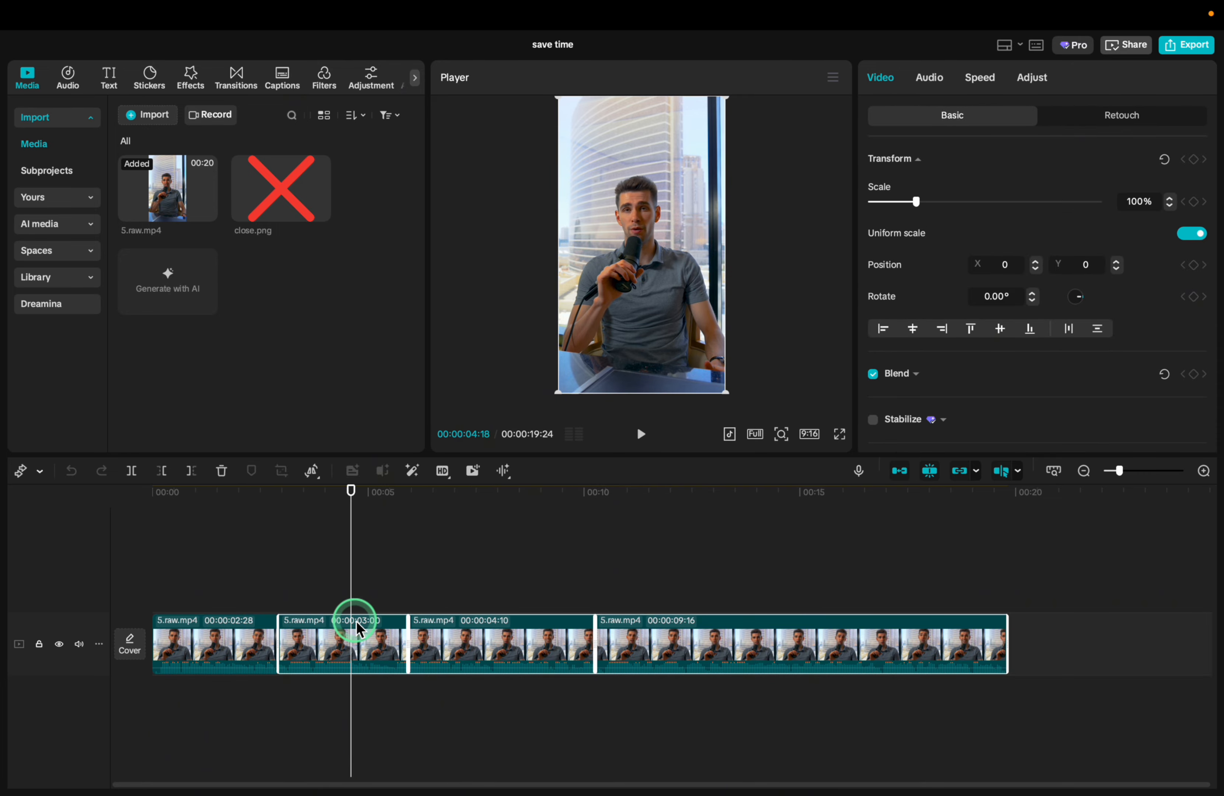
{"action": "left_click", "coordinate": [980, 61]}
{"action": "left_click", "coordinate": [1036, 45]}
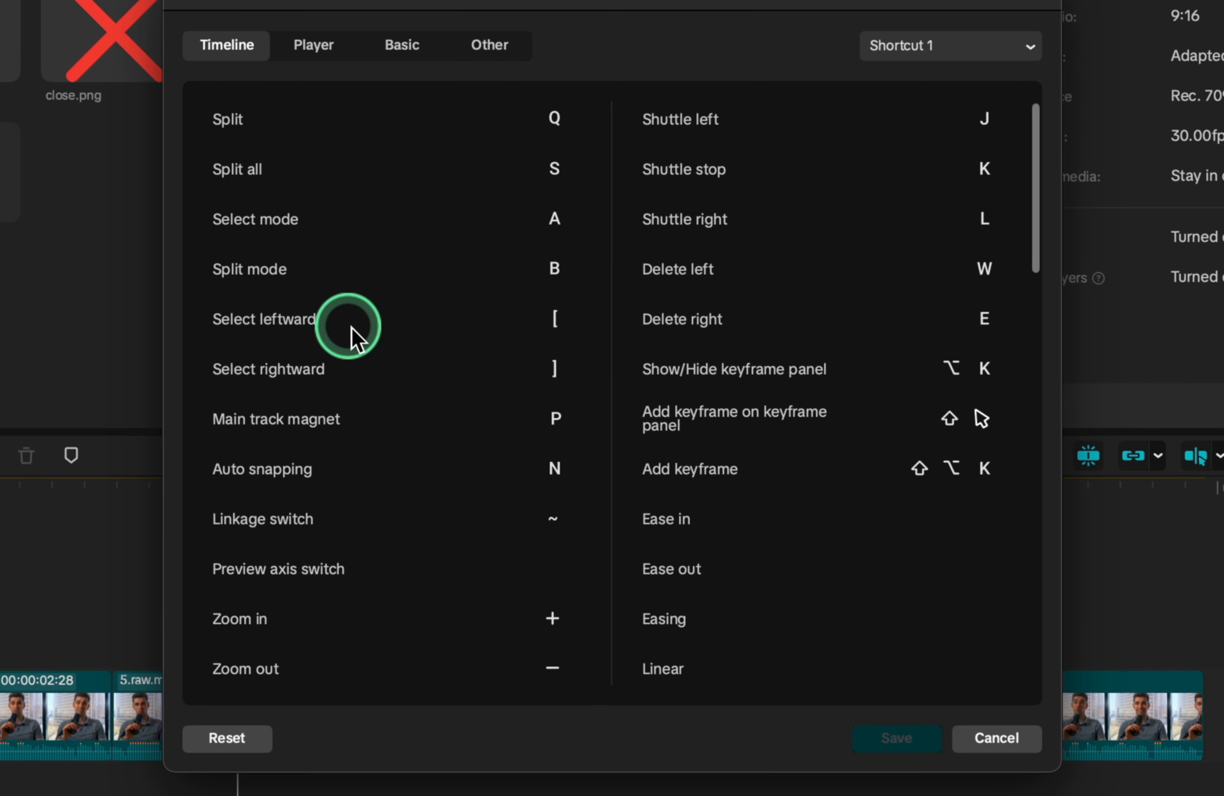
{"action": "left_click", "coordinate": [504, 330]}
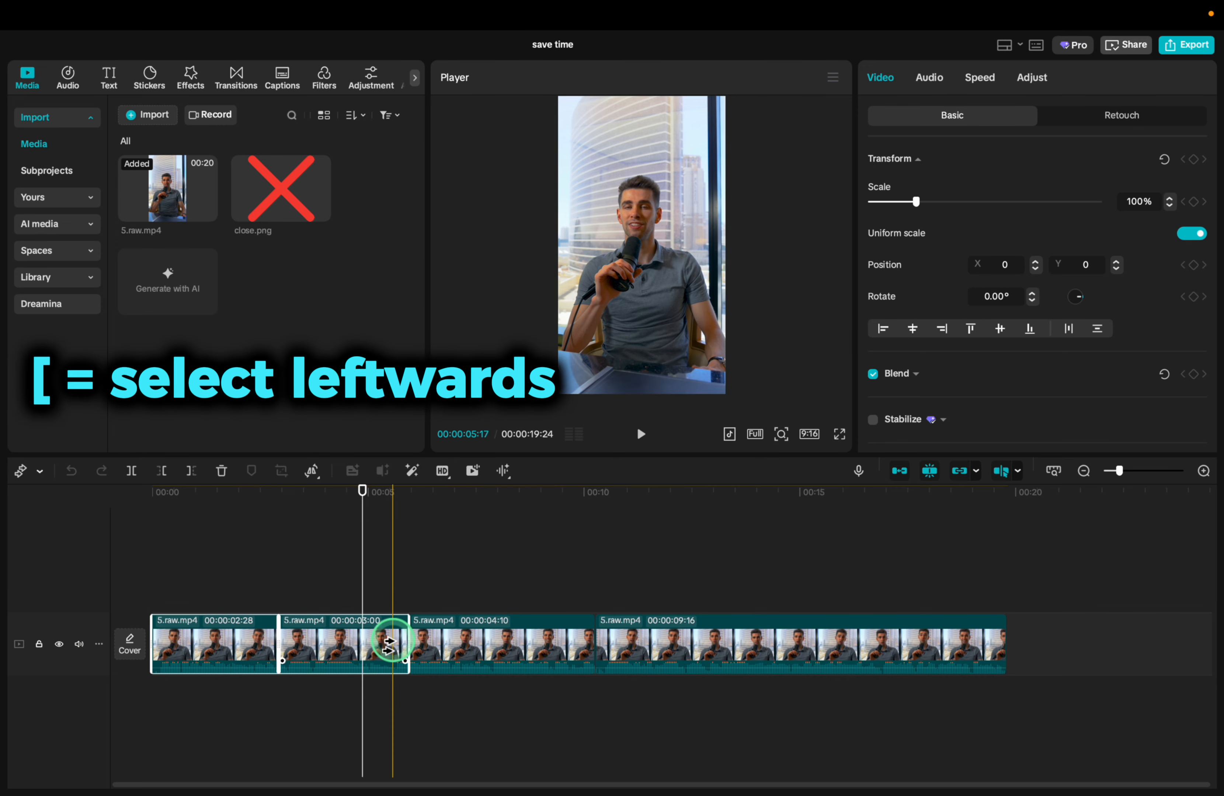
{"action": "left_click", "coordinate": [383, 645]}
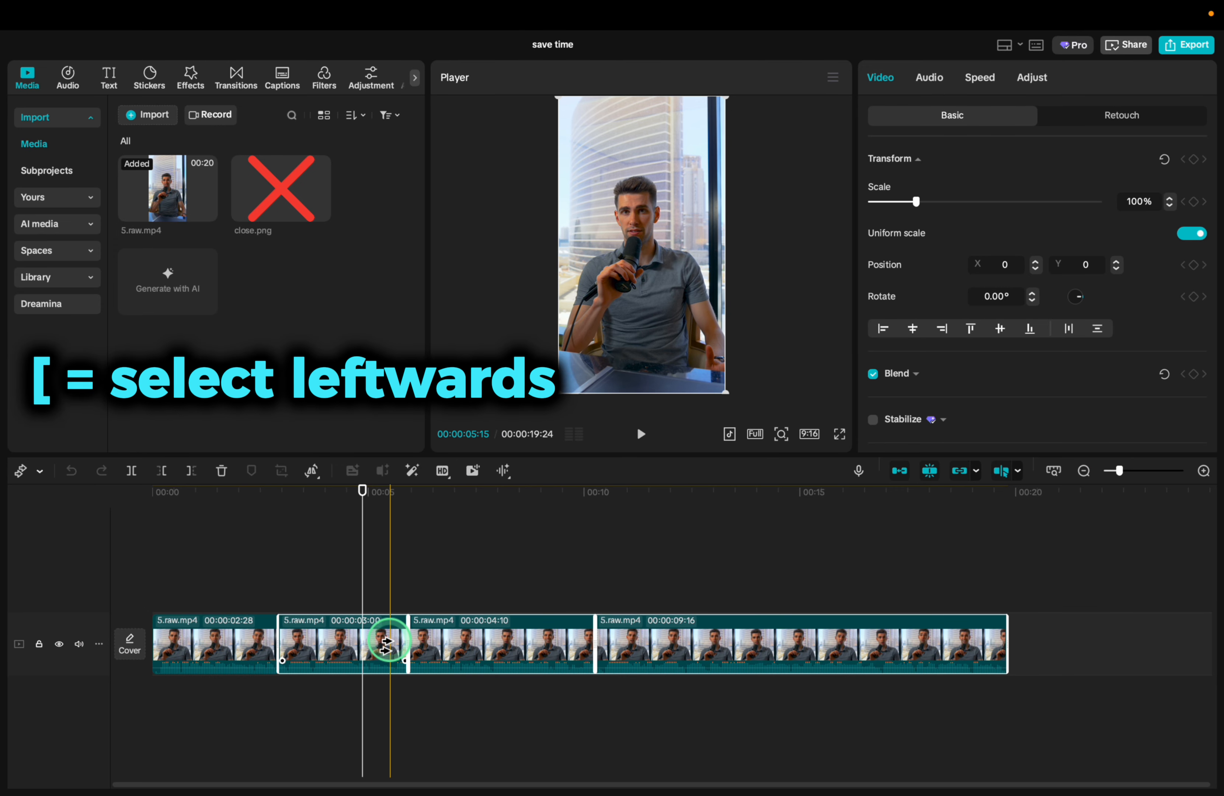
Try selecting clips leftward from the third and second clips, and return to Select mode with nothing selected
{"action": "left_click_drag", "start_coordinate": [392, 649], "coordinate": [384, 610]}
{"action": "key", "text": "["}
{"action": "left_click", "coordinate": [505, 636]}
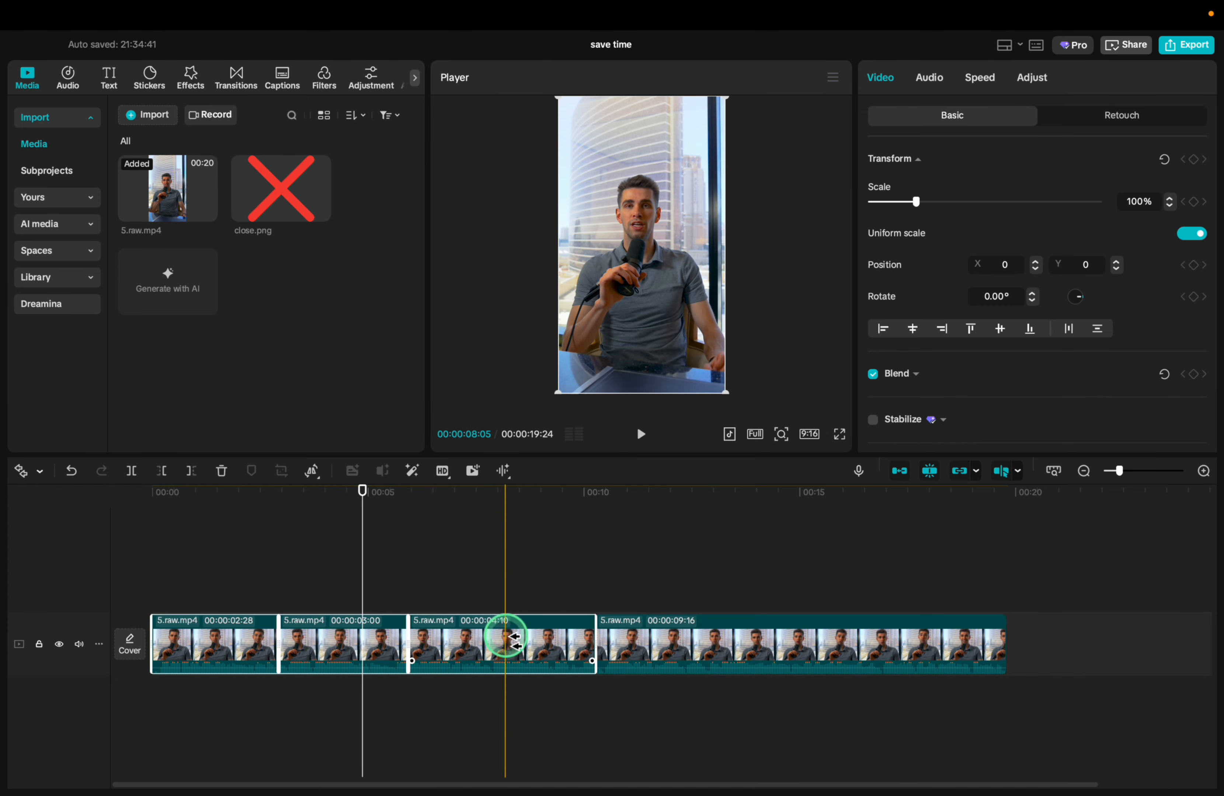
{"action": "left_click_drag", "start_coordinate": [505, 636], "coordinate": [478, 647]}
{"action": "left_click", "coordinate": [368, 646]}
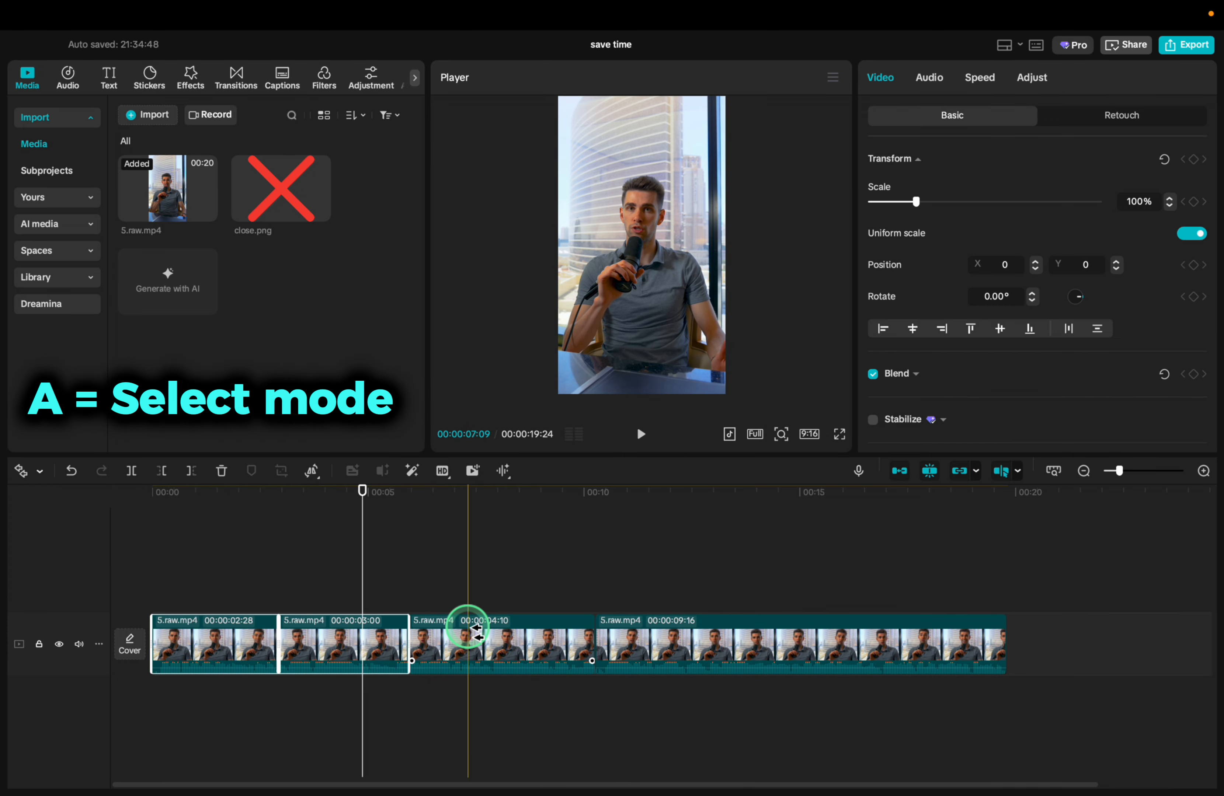
{"action": "left_click", "coordinate": [773, 587]}
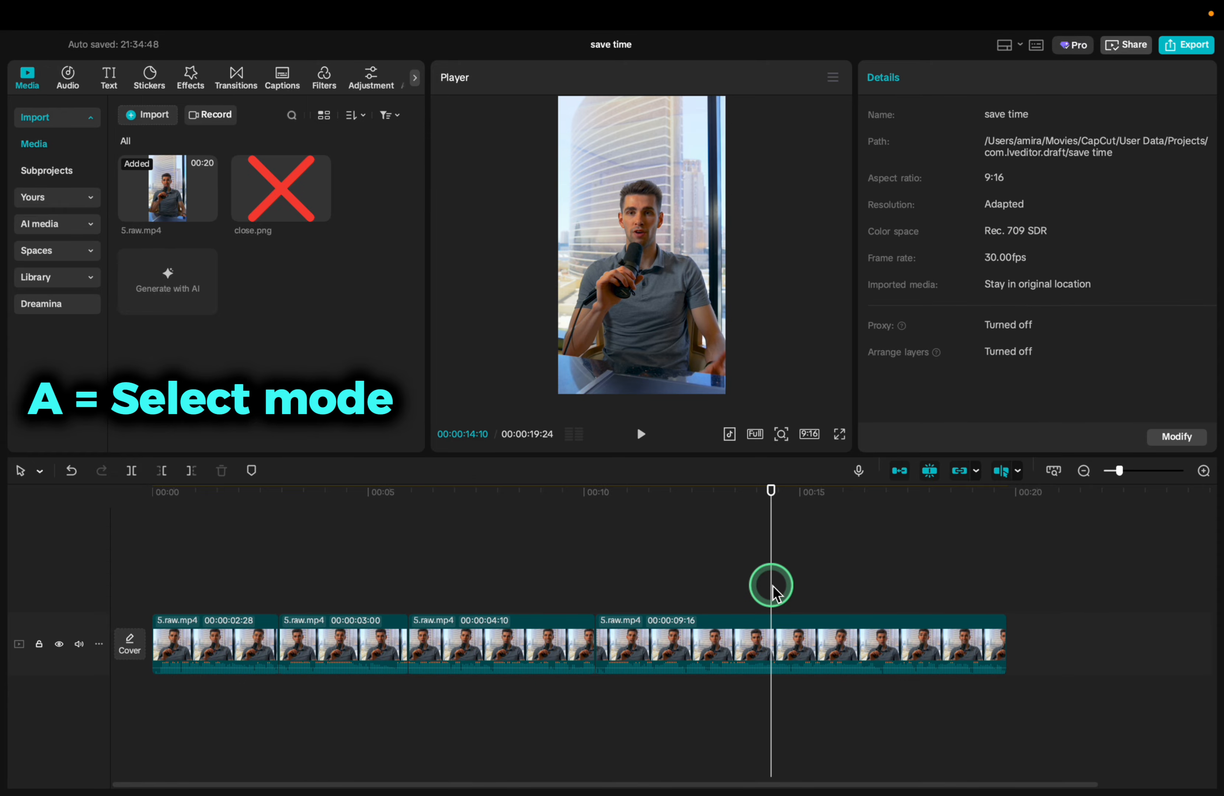
{"action": "key", "text": "j"}
{"action": "key", "text": "j"}
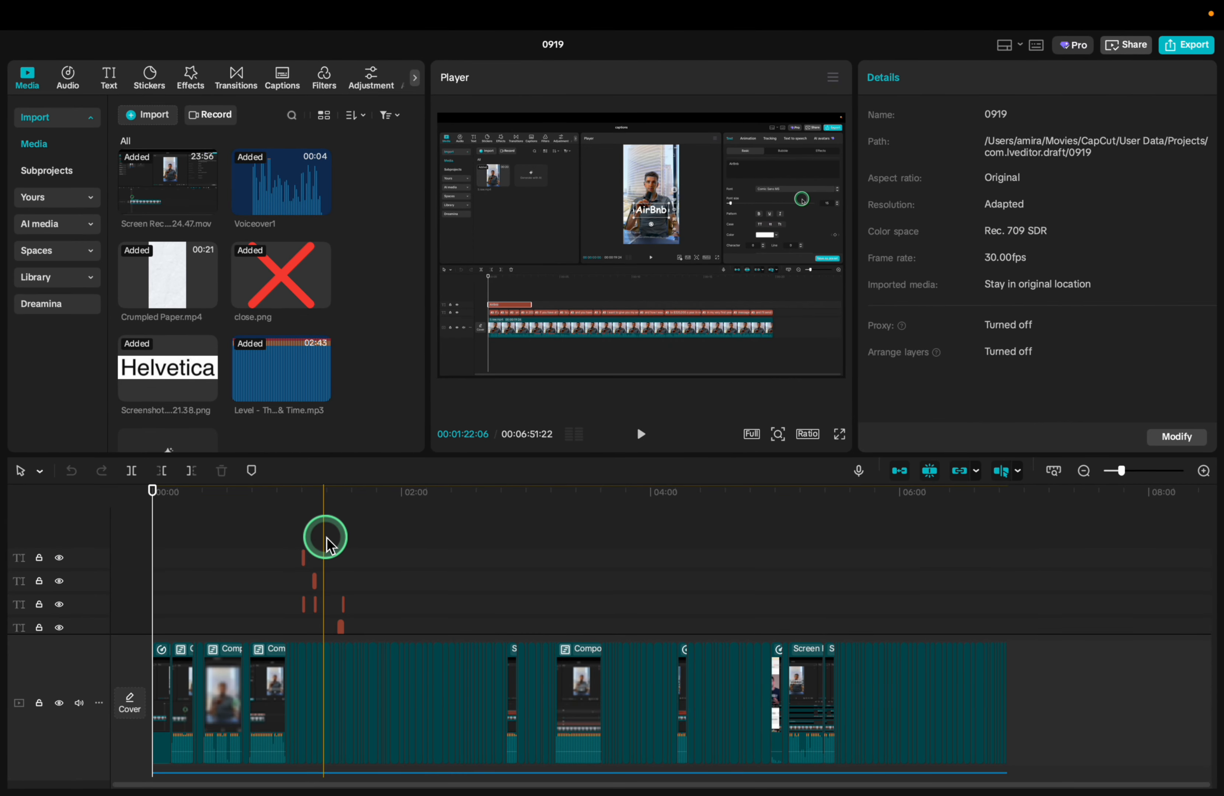
{"action": "scroll", "coordinate": [326, 539], "scroll_direction": "up", "scroll_amount": 6}
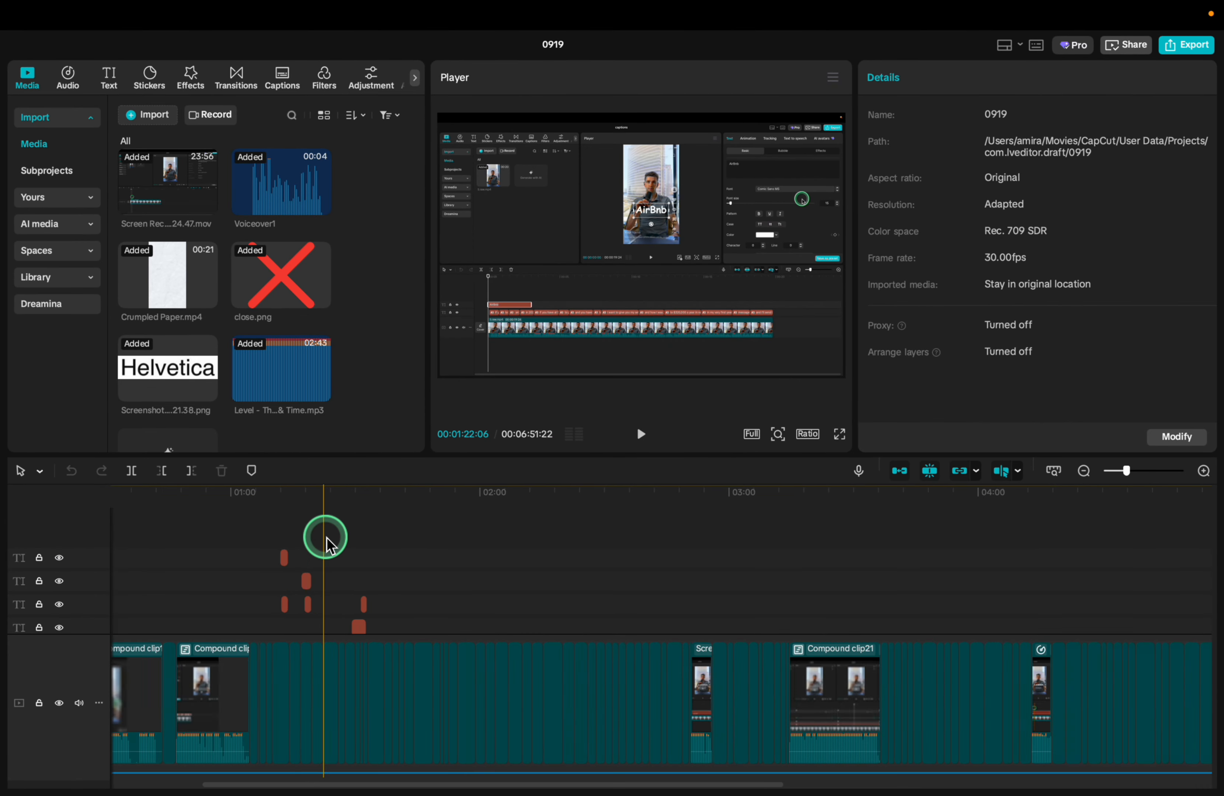
{"action": "left_click", "coordinate": [273, 293]}
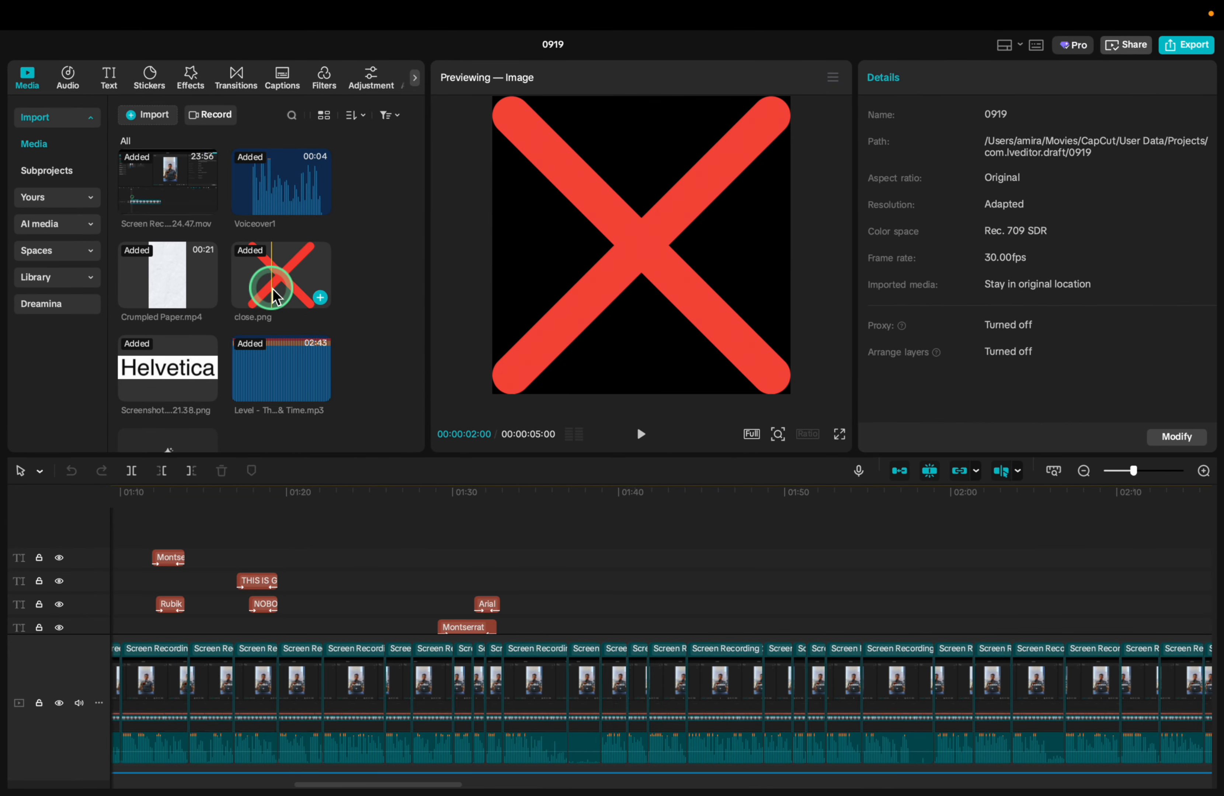
{"action": "left_click", "coordinate": [364, 637]}
{"action": "scroll", "coordinate": [363, 637], "scroll_direction": "left", "scroll_amount": 10}
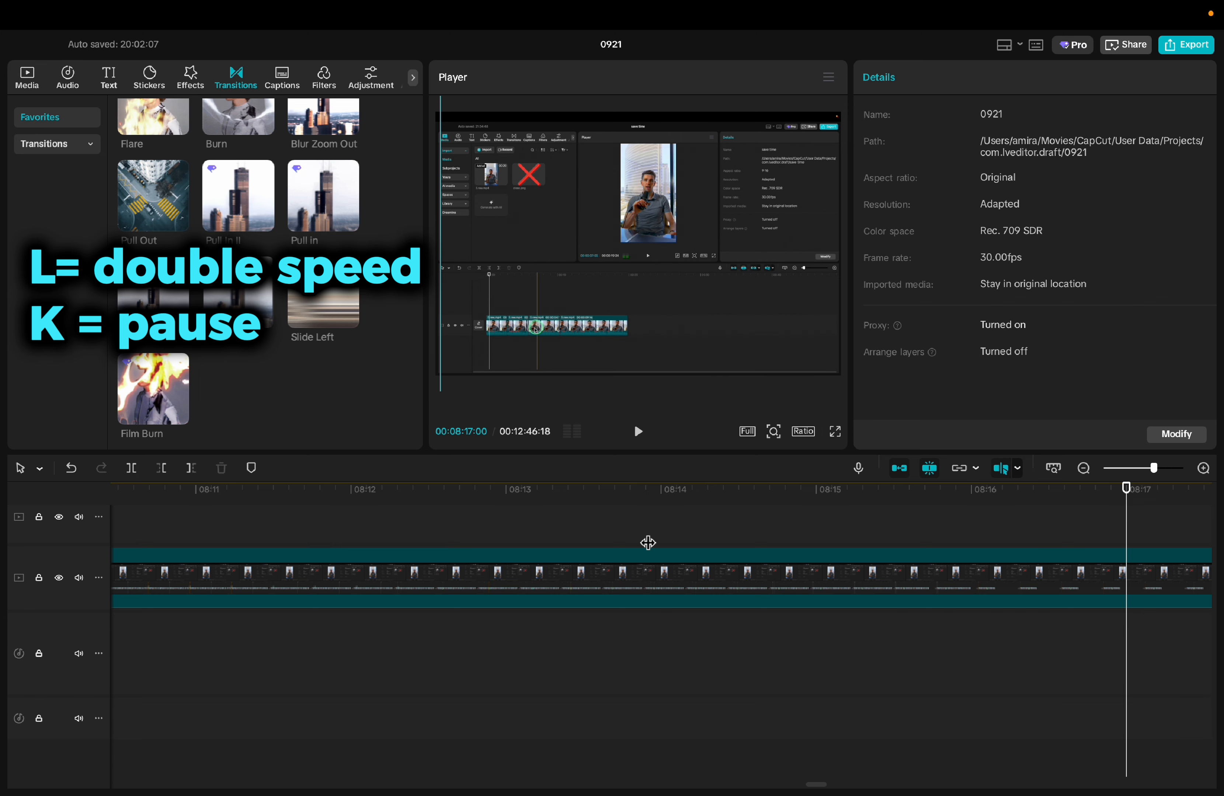
Play project 0921 in reverse at up to four times speed from 08:17, play it forward and pause it
{"action": "key", "text": "j"}
{"action": "key", "text": "j"}
{"action": "key", "text": "j"}
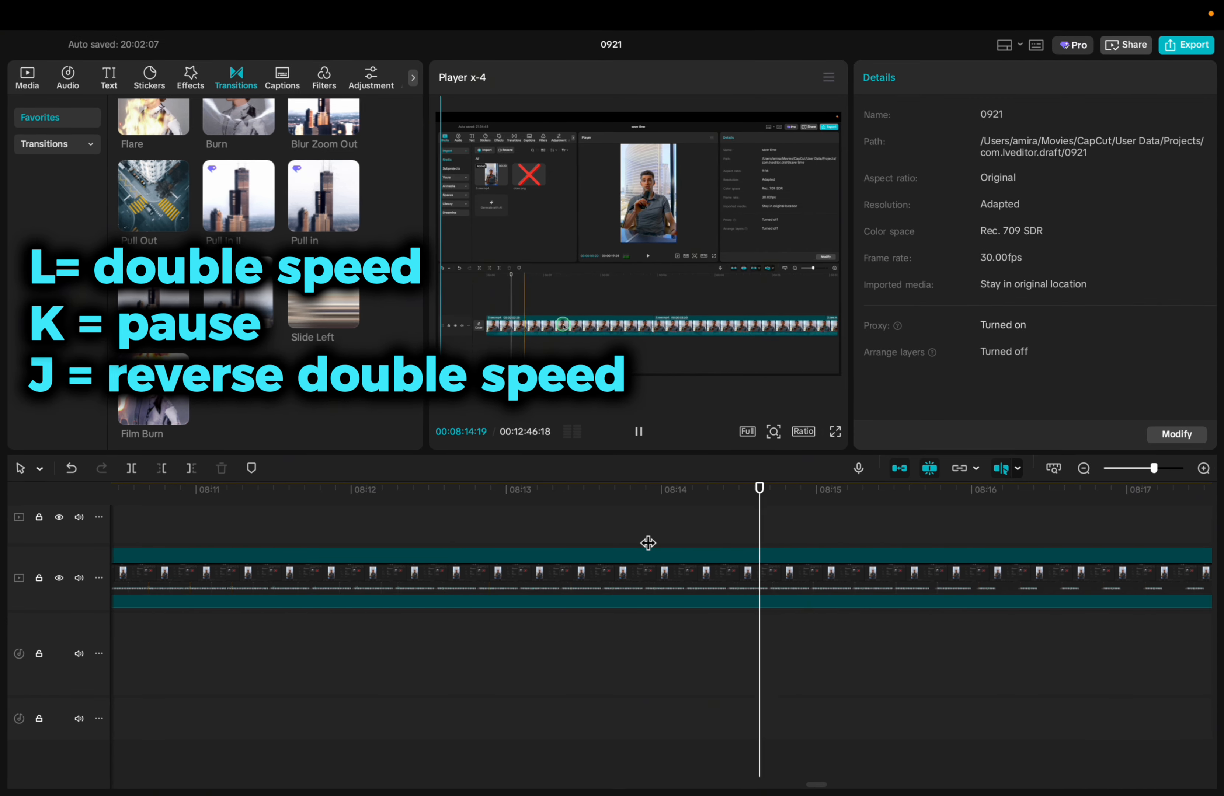
{"action": "key", "text": "l"}
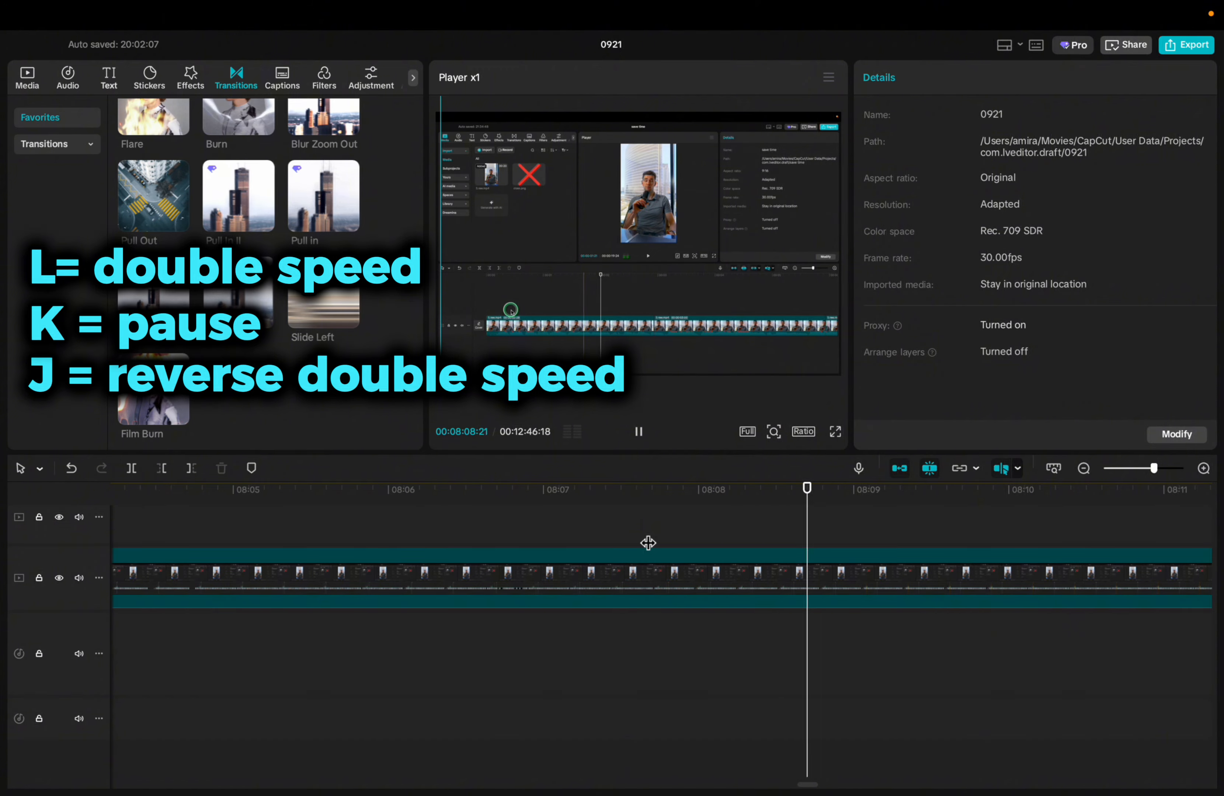
{"action": "key", "text": "l"}
{"action": "key", "text": "k"}
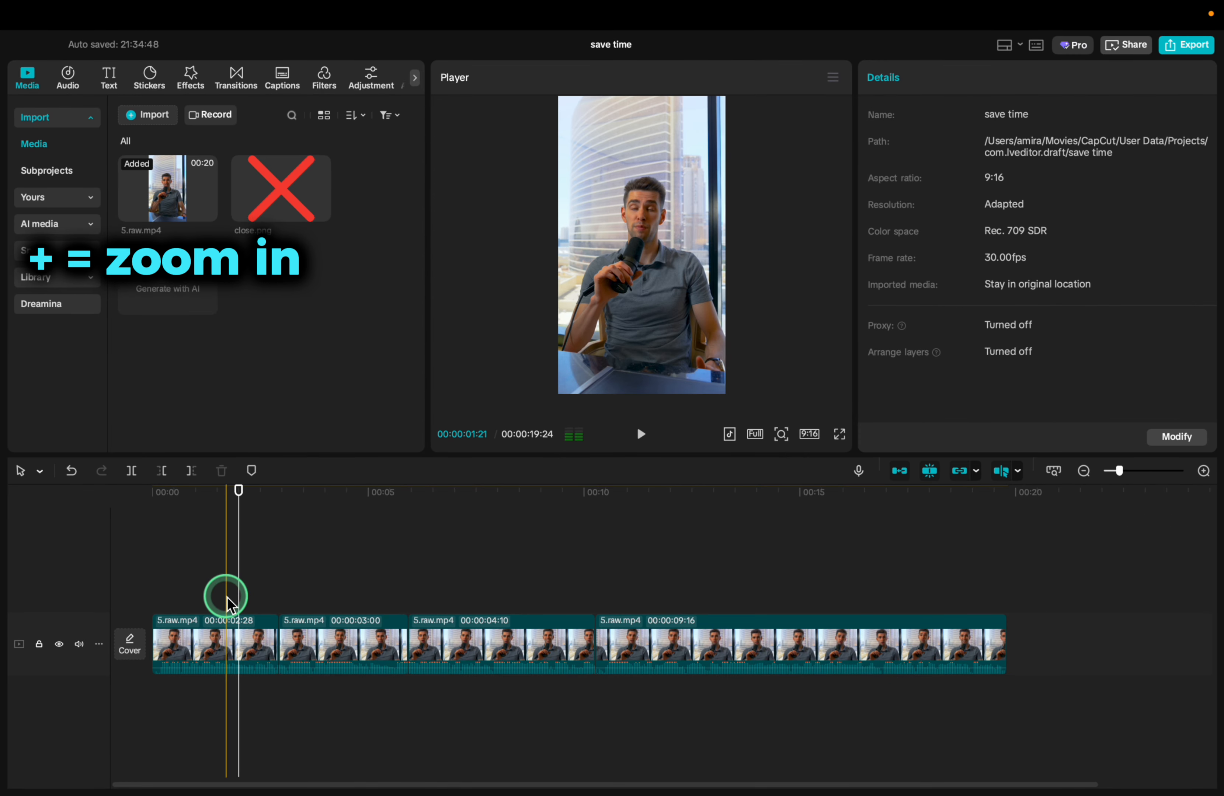
Zoom the save time timeline in near the start of the first clip and back out to show all clips
{"action": "key", "text": "super+plus"}
{"action": "key", "text": "super+plus"}
{"action": "key", "text": "super+plus"}
{"action": "key", "text": "super+plus"}
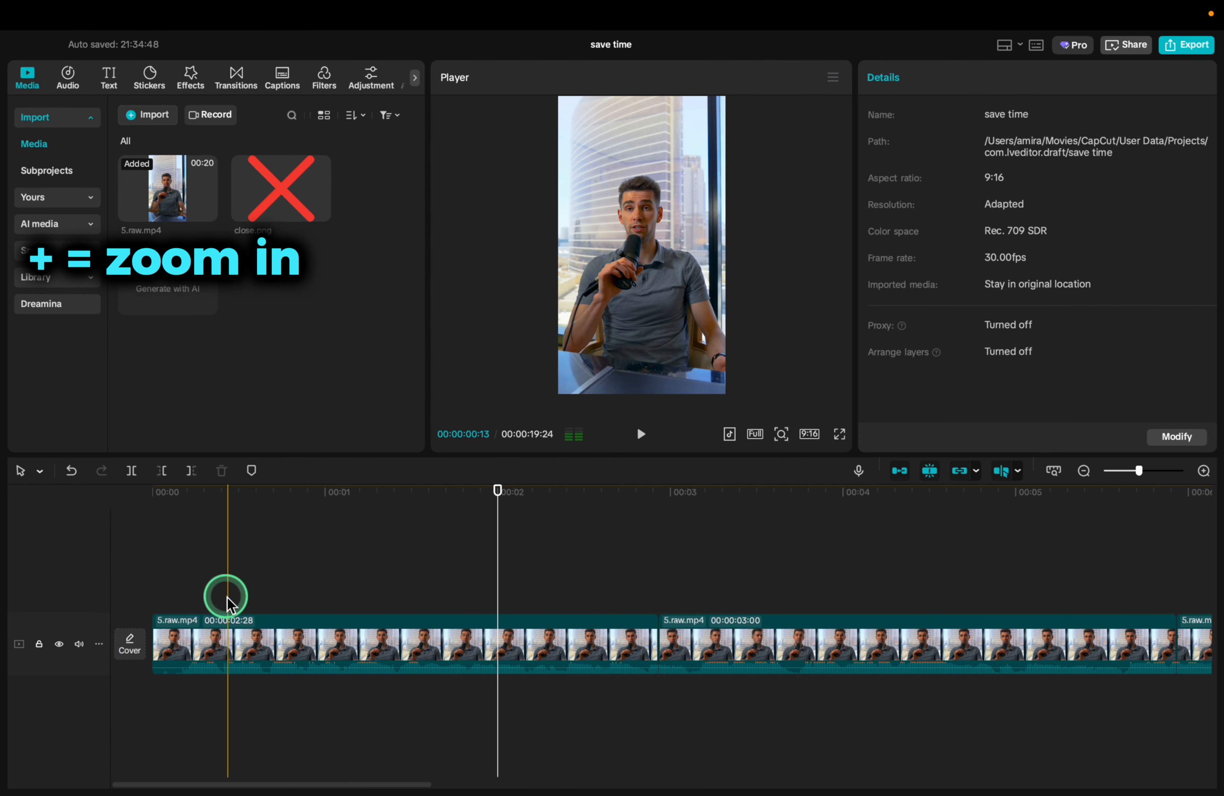
{"action": "key", "text": "super+plus"}
{"action": "key", "text": "super+plus"}
{"action": "key", "text": "super+minus"}
{"action": "key", "text": "super+minus"}
{"action": "key", "text": "super+minus"}
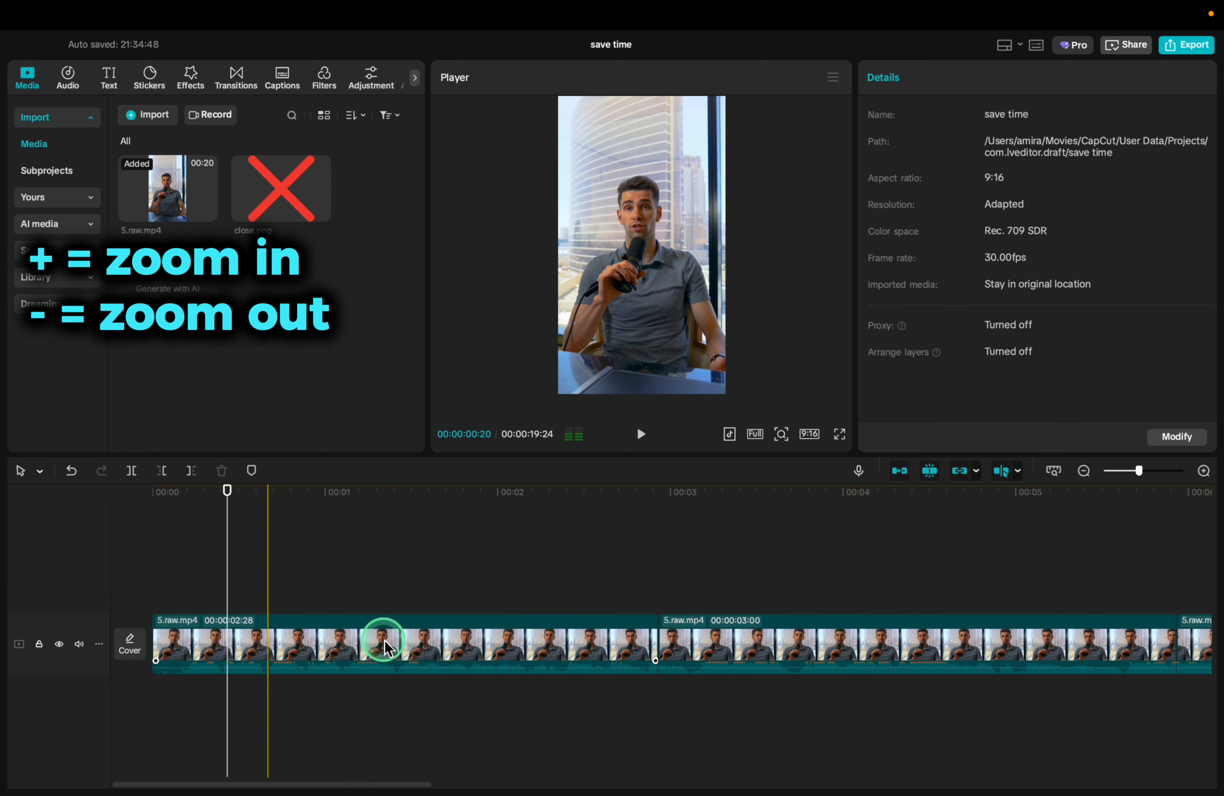
{"action": "key", "text": "super+minus"}
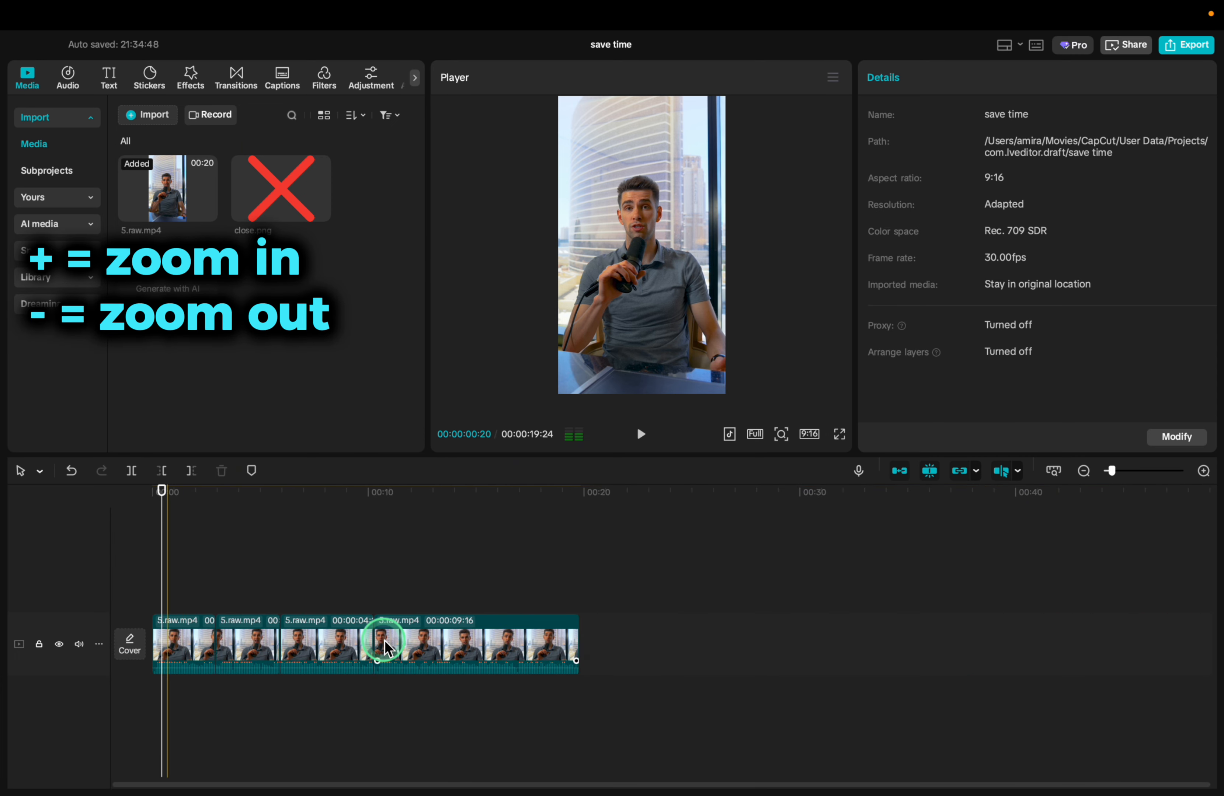
Zoom the timeline repeatedly in and out around the 00:09 mark to inspect the clips closely and as a whole
{"action": "left_click", "coordinate": [356, 583]}
{"action": "key", "text": "super+minus"}
{"action": "key", "text": "super+plus"}
{"action": "key", "text": "super+plus"}
{"action": "key", "text": "super+plus"}
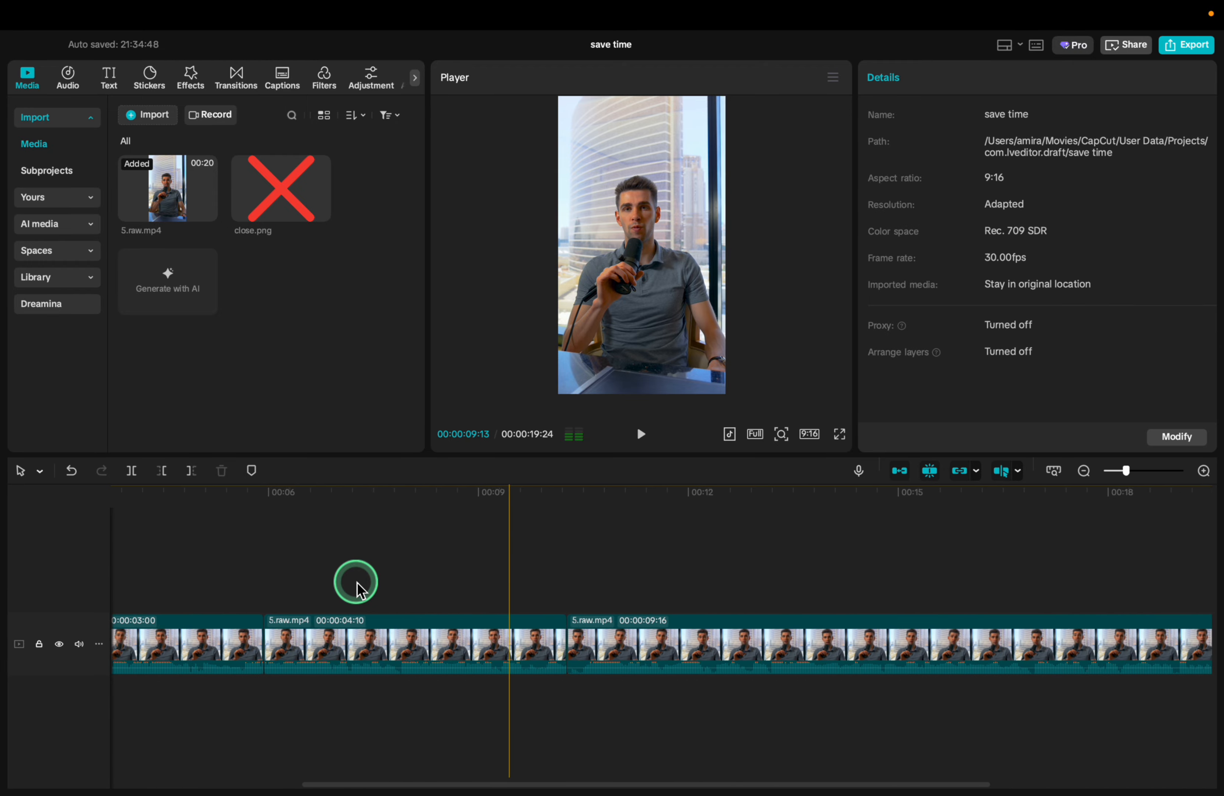
{"action": "key", "text": "super+plus"}
{"action": "scroll", "coordinate": [357, 583], "scroll_direction": "down", "scroll_amount": 3, "text": "super"}
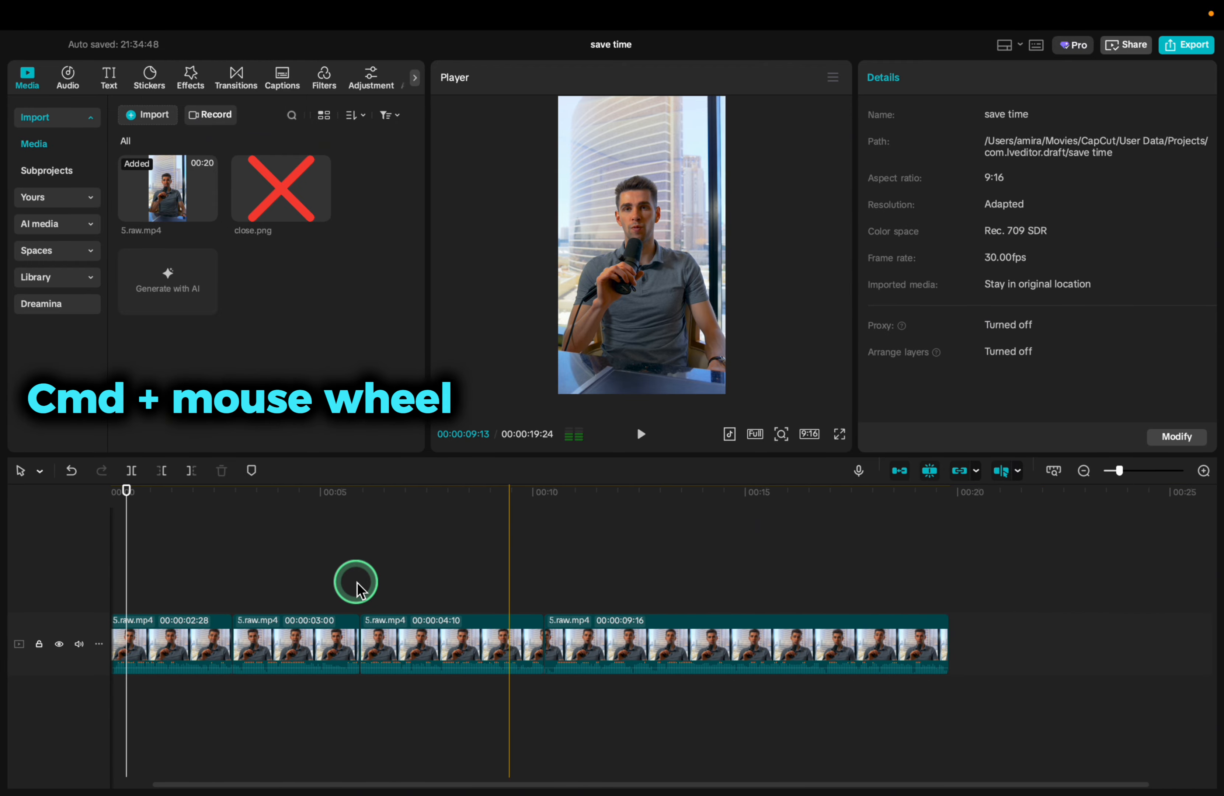
{"action": "scroll", "coordinate": [356, 583], "scroll_direction": "up", "scroll_amount": 5, "text": "super"}
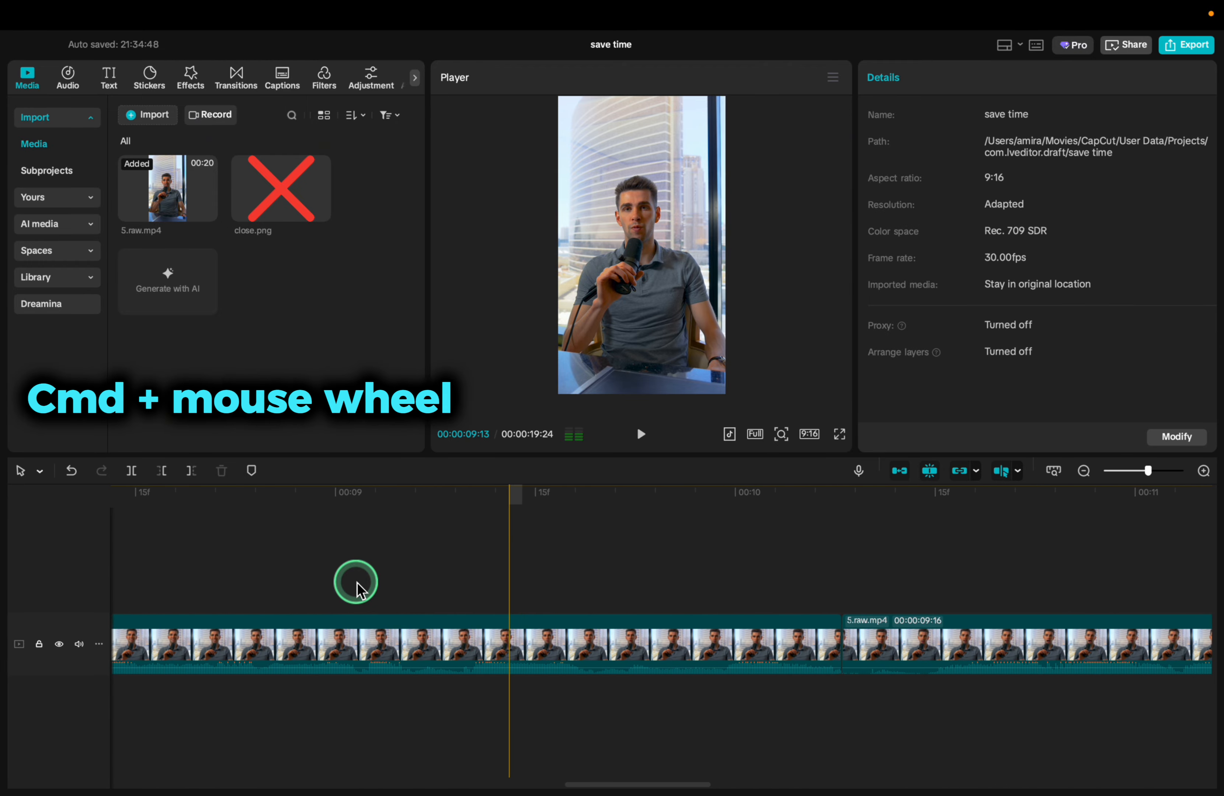
{"action": "scroll", "coordinate": [357, 583], "scroll_direction": "down", "scroll_amount": 5, "text": "super"}
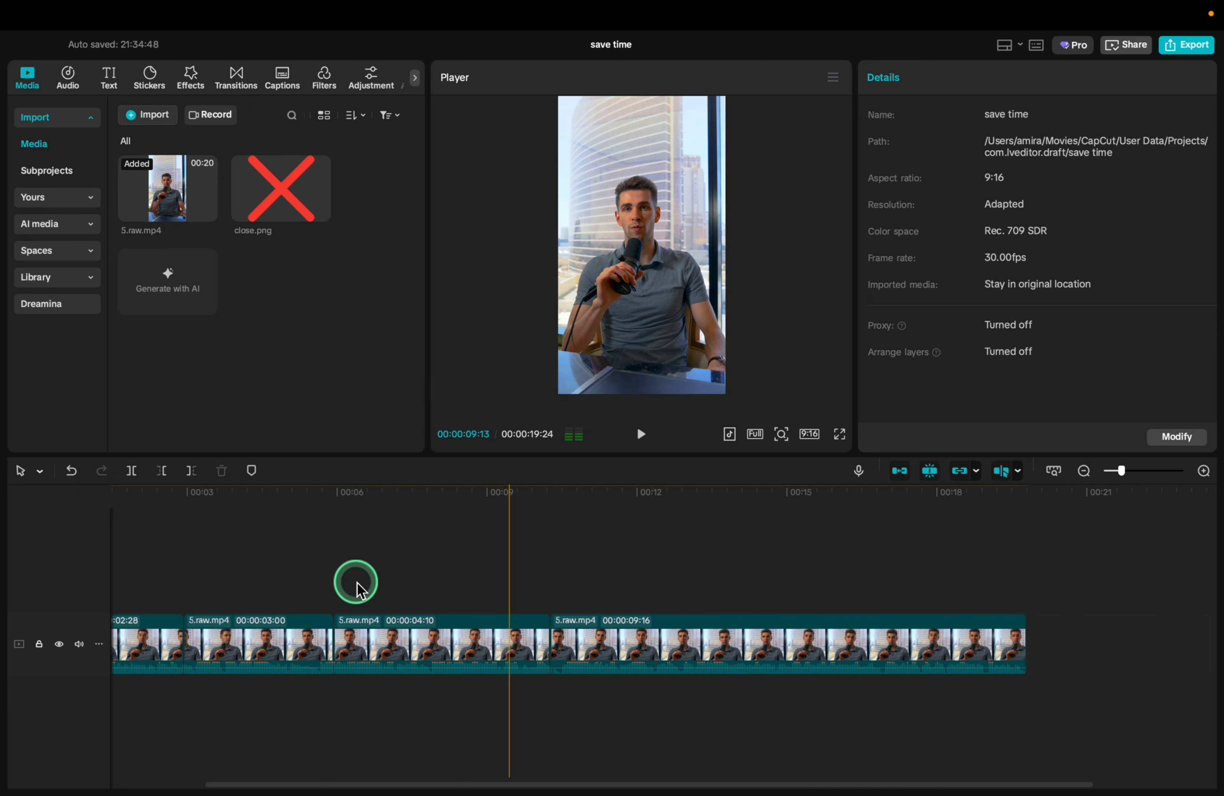
{"action": "scroll", "coordinate": [357, 583], "scroll_direction": "up", "scroll_amount": 3, "text": "super"}
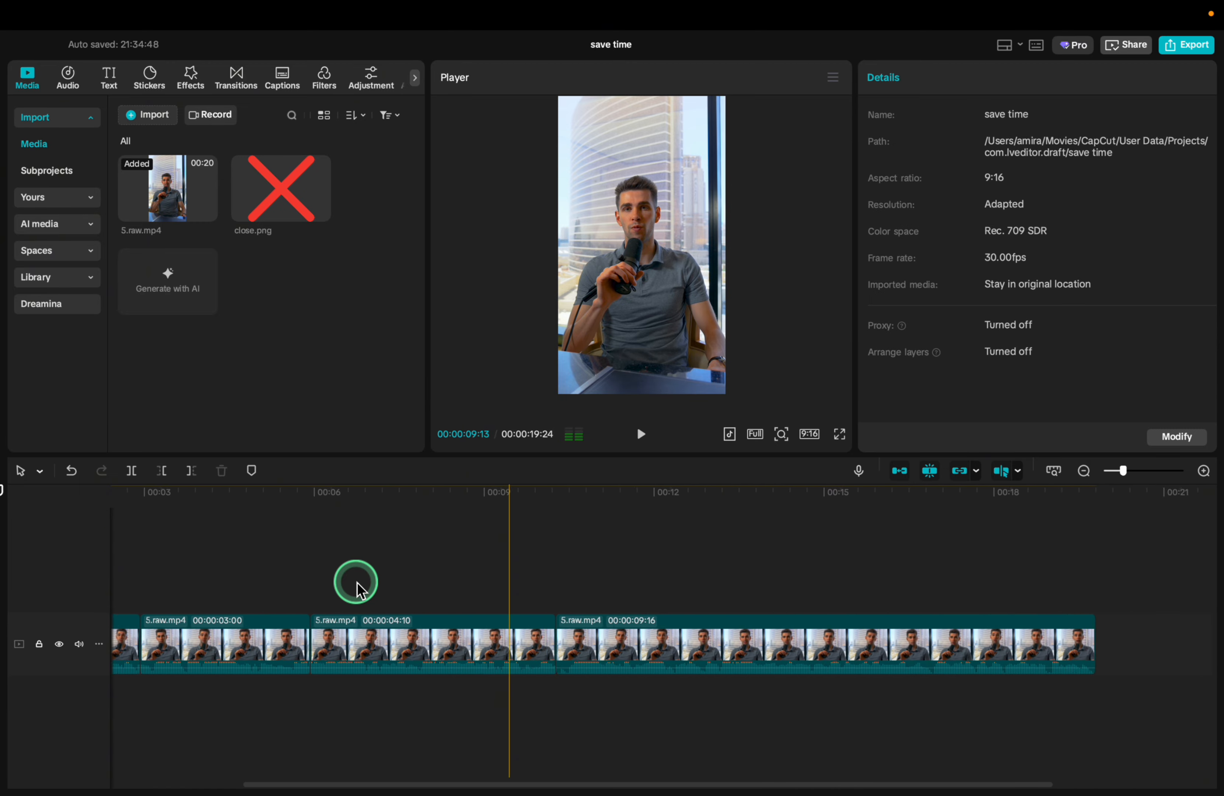
{"action": "scroll", "coordinate": [357, 583], "scroll_direction": "down", "scroll_amount": 4, "text": "super"}
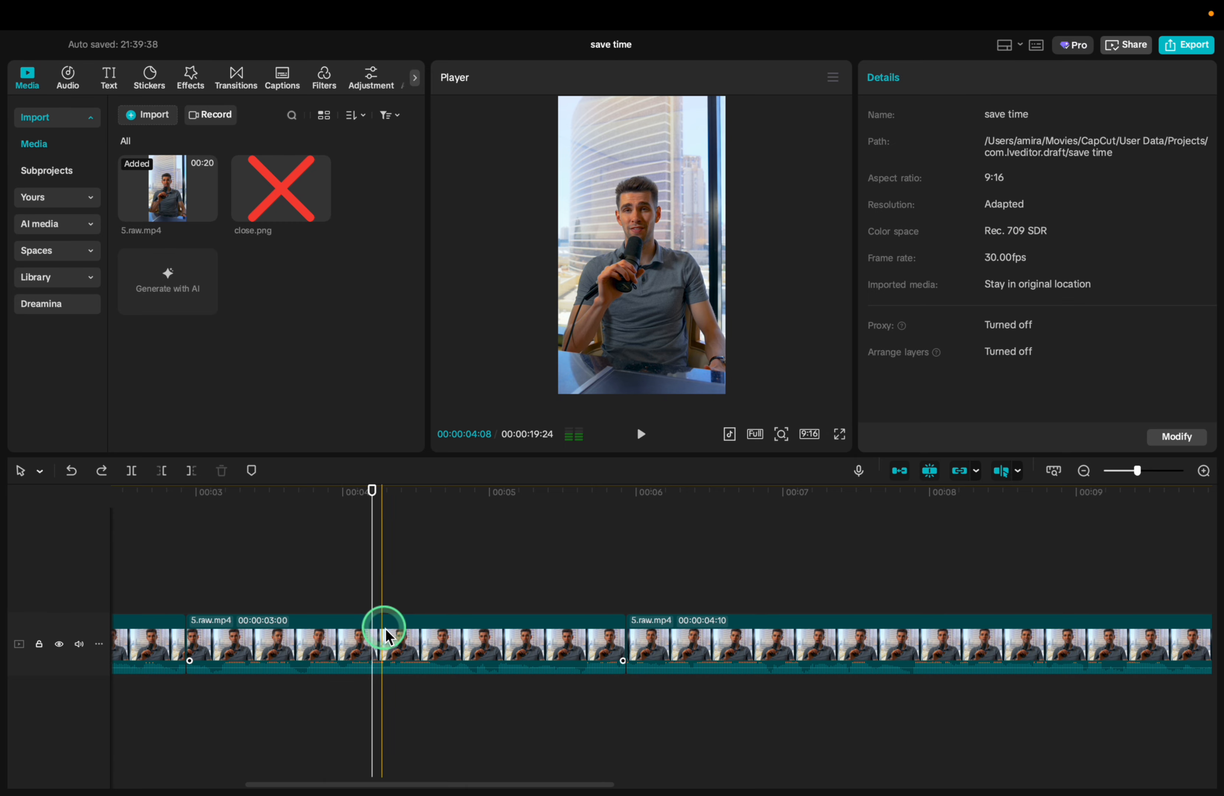
Open the still frame export for the second clip at about 00:04, check the format options and cancel the export
{"action": "left_click", "coordinate": [386, 637]}
{"action": "key", "text": "alt+super+s"}
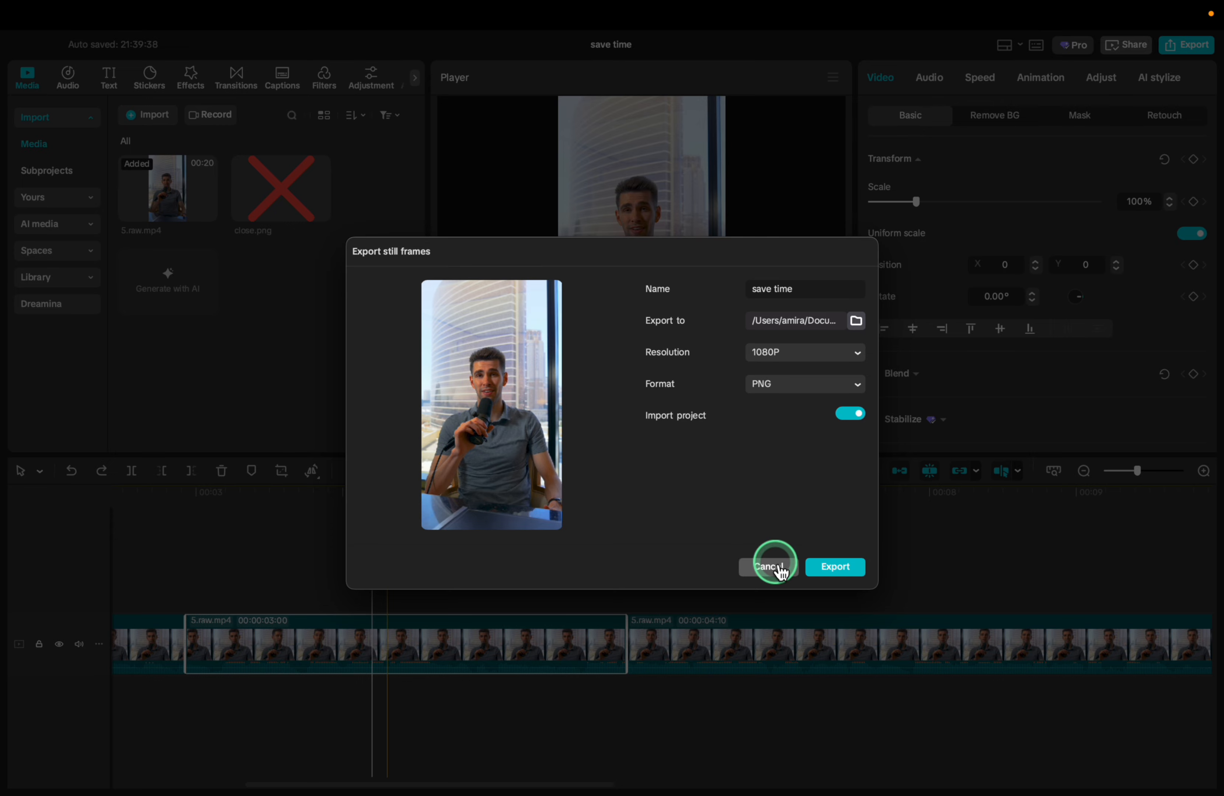
{"action": "left_click", "coordinate": [809, 387]}
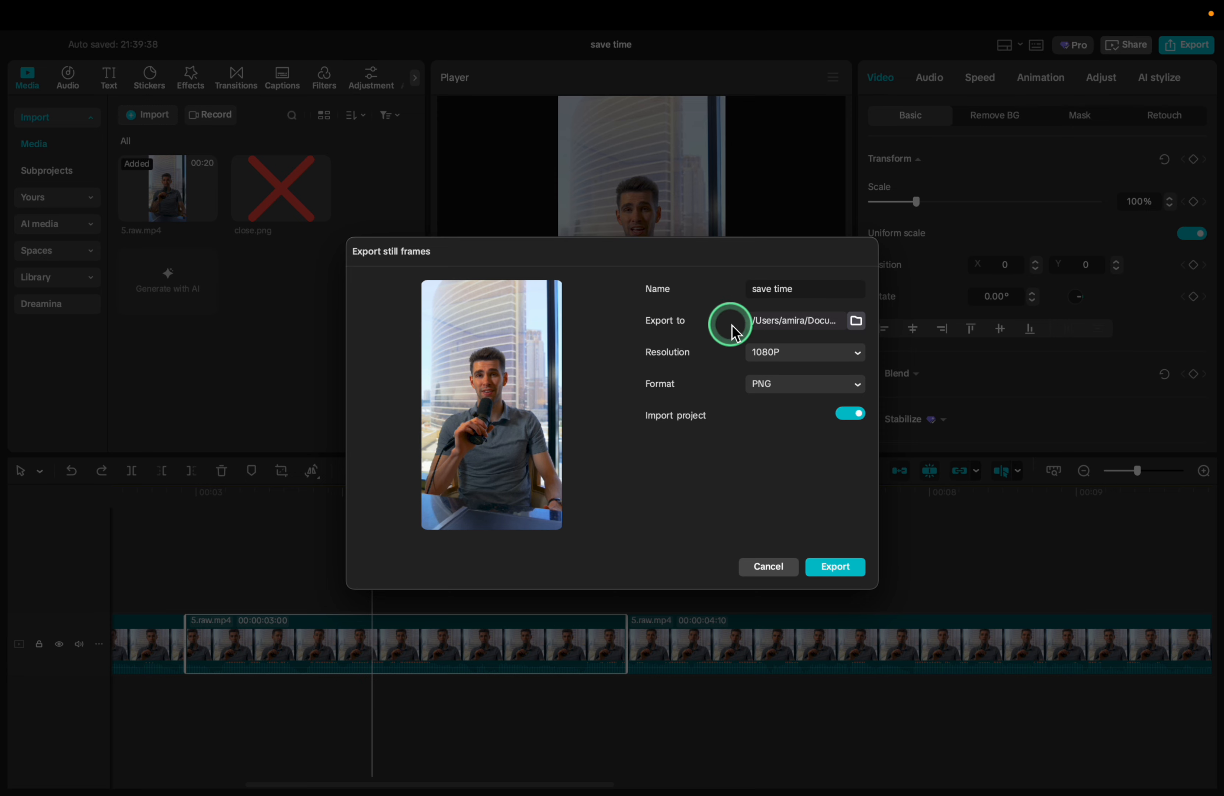
{"action": "left_click", "coordinate": [768, 567]}
{"action": "left_click", "coordinate": [185, 533]}
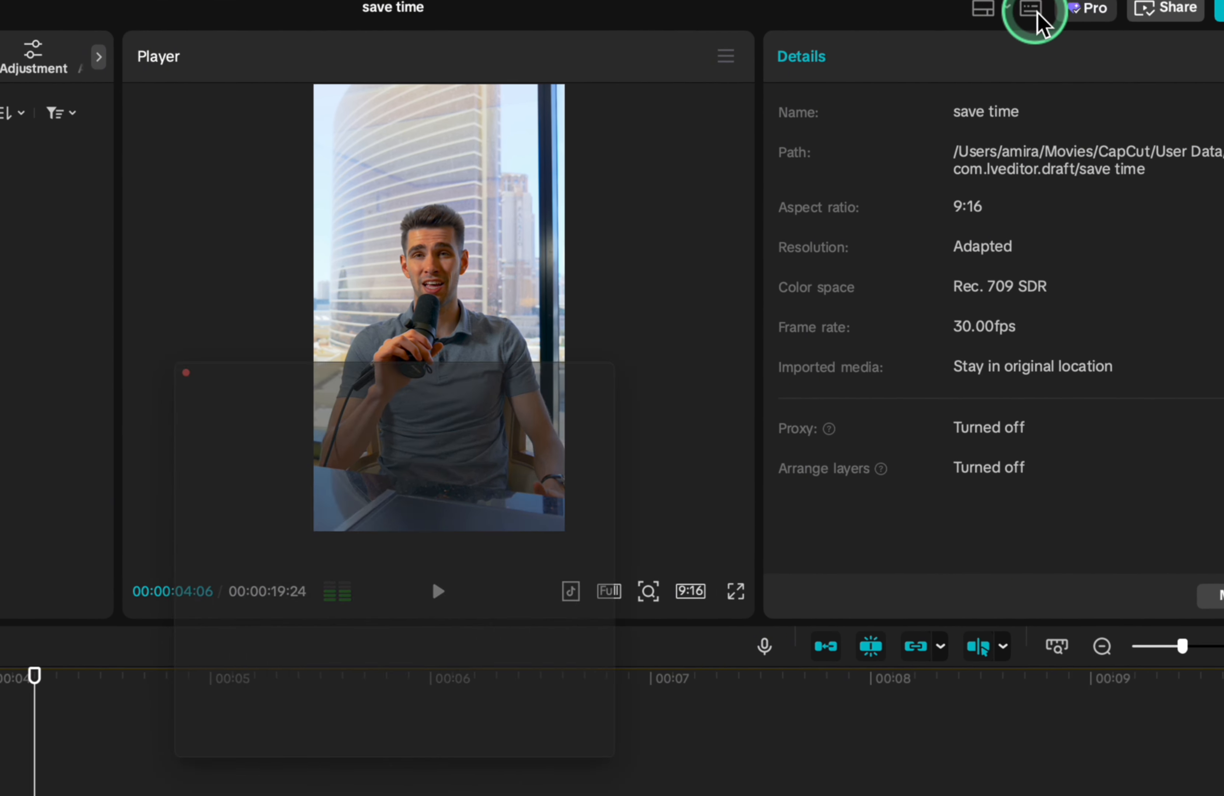
Open the keyboard shortcuts, find the Export still frames entry among the Basic shortcuts and return to the timeline
{"action": "left_click", "coordinate": [1033, 11]}
{"action": "left_click", "coordinate": [420, 78]}
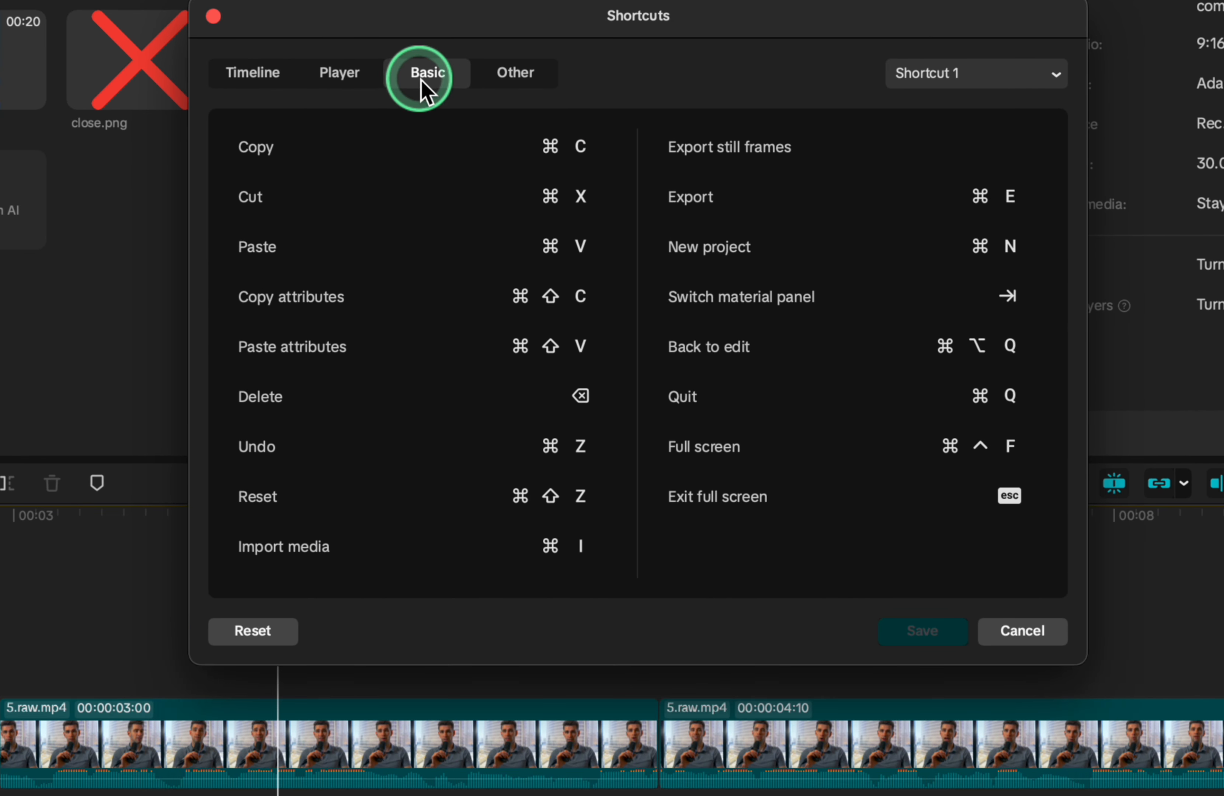
{"action": "mouse_move", "coordinate": [990, 150]}
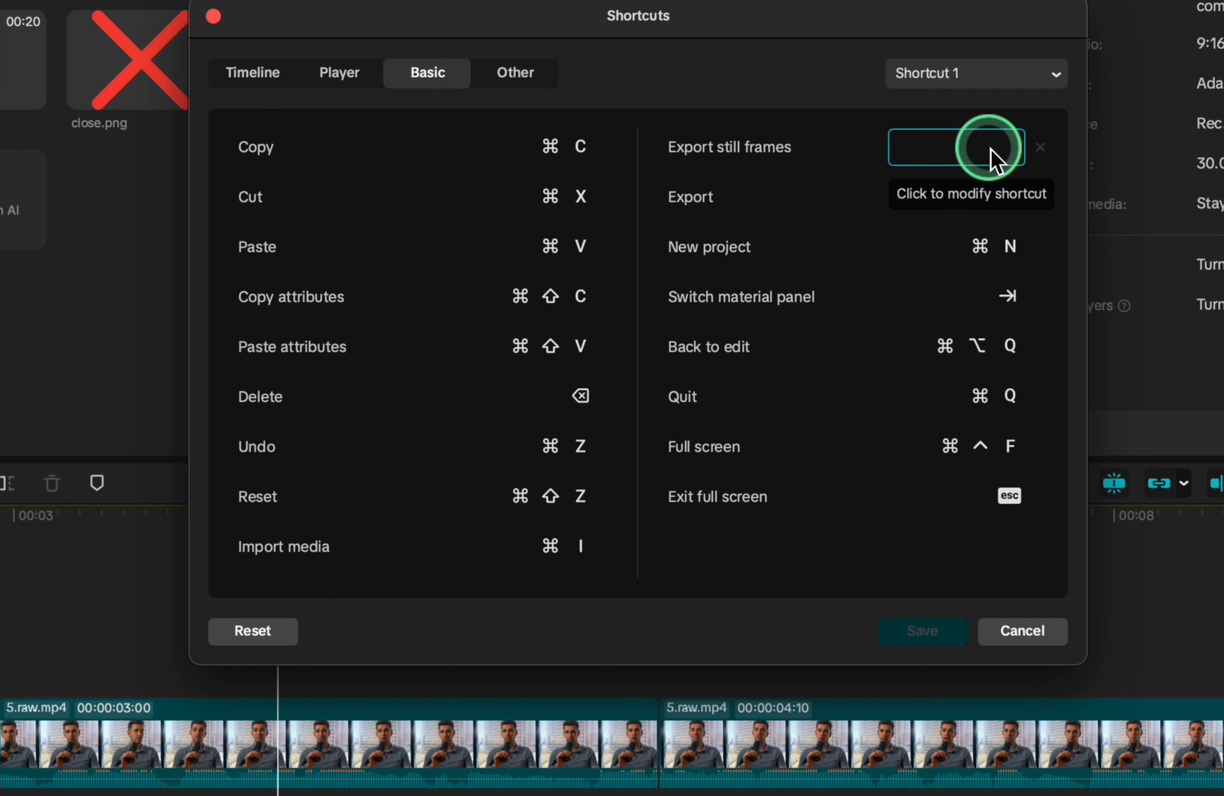
{"action": "key", "text": "Return"}
Split the third clip on the timeline at about 00:08 and delete the part after the cut
{"action": "scroll", "coordinate": [365, 585], "scroll_direction": "left", "scroll_amount": 5}
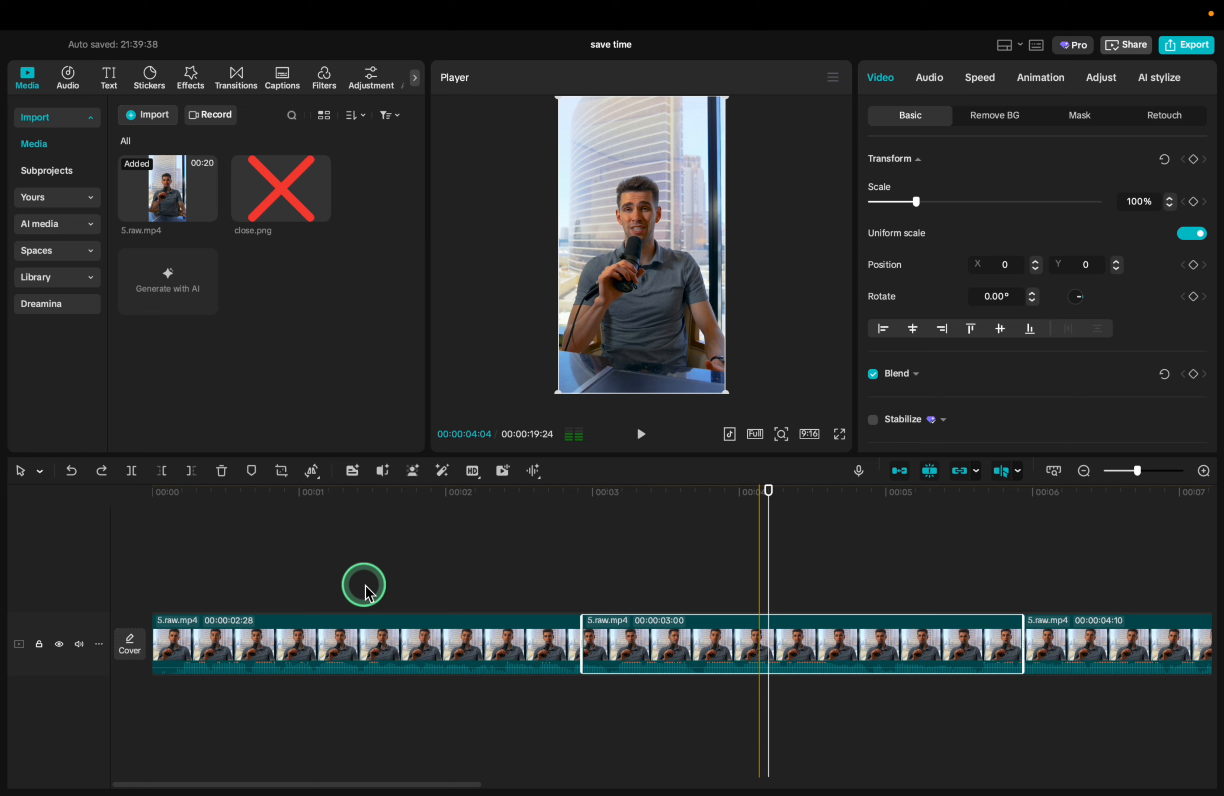
{"action": "scroll", "coordinate": [365, 589], "scroll_direction": "right", "scroll_amount": 10}
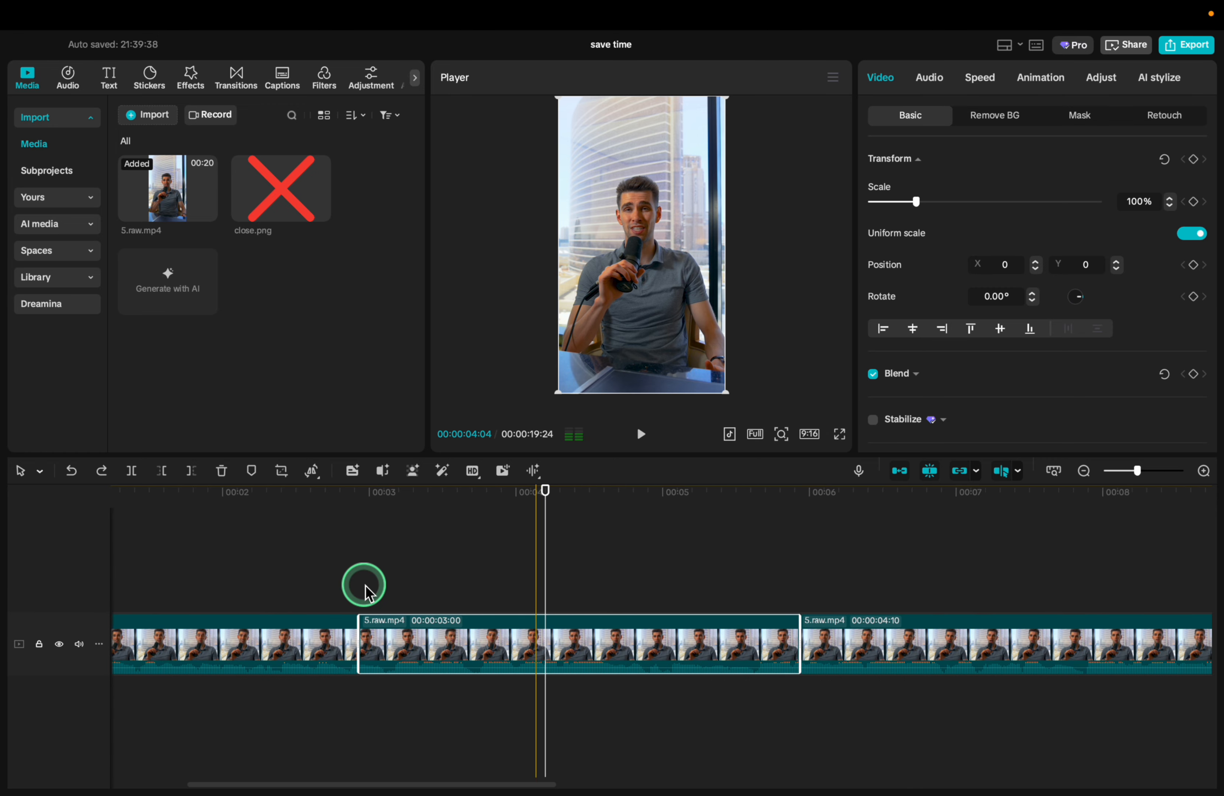
{"action": "scroll", "coordinate": [585, 601], "scroll_direction": "left", "scroll_amount": 10}
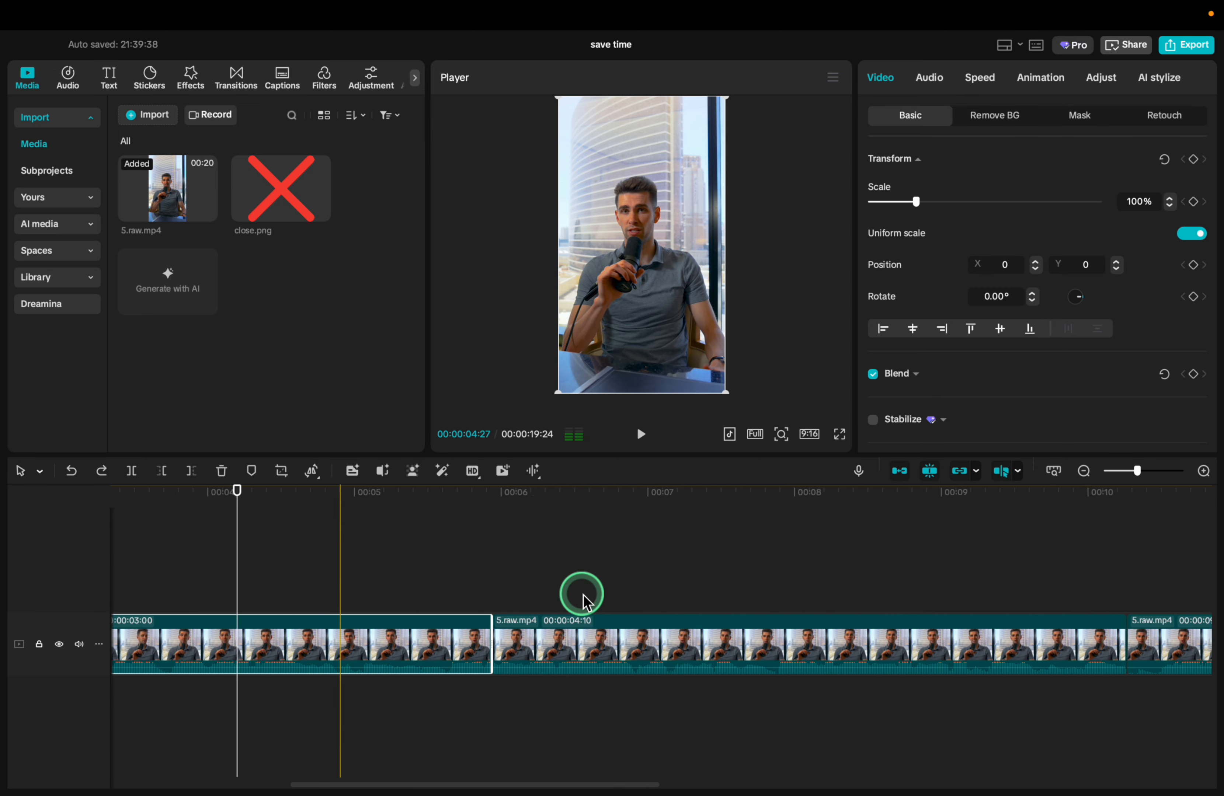
{"action": "scroll", "coordinate": [584, 600], "scroll_direction": "down", "scroll_amount": 5}
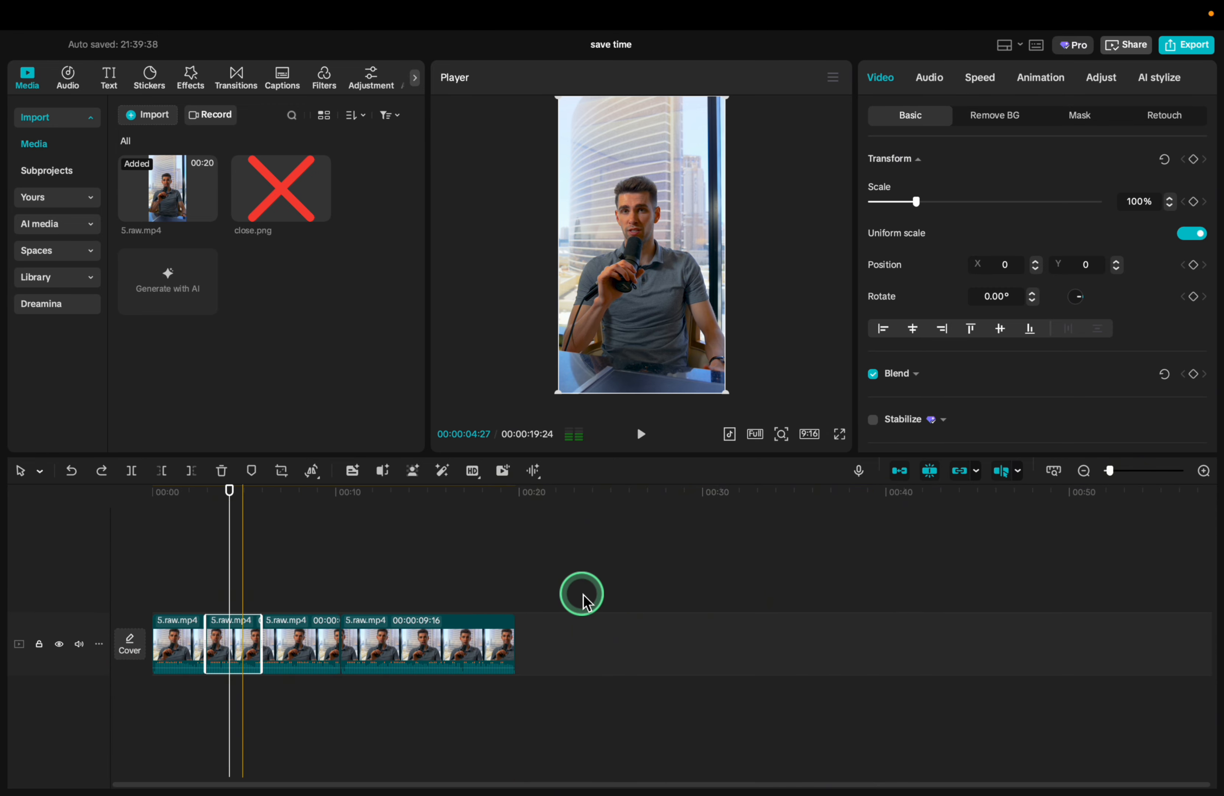
{"action": "scroll", "coordinate": [583, 601], "scroll_direction": "up", "scroll_amount": 2}
{"action": "left_click", "coordinate": [464, 632]}
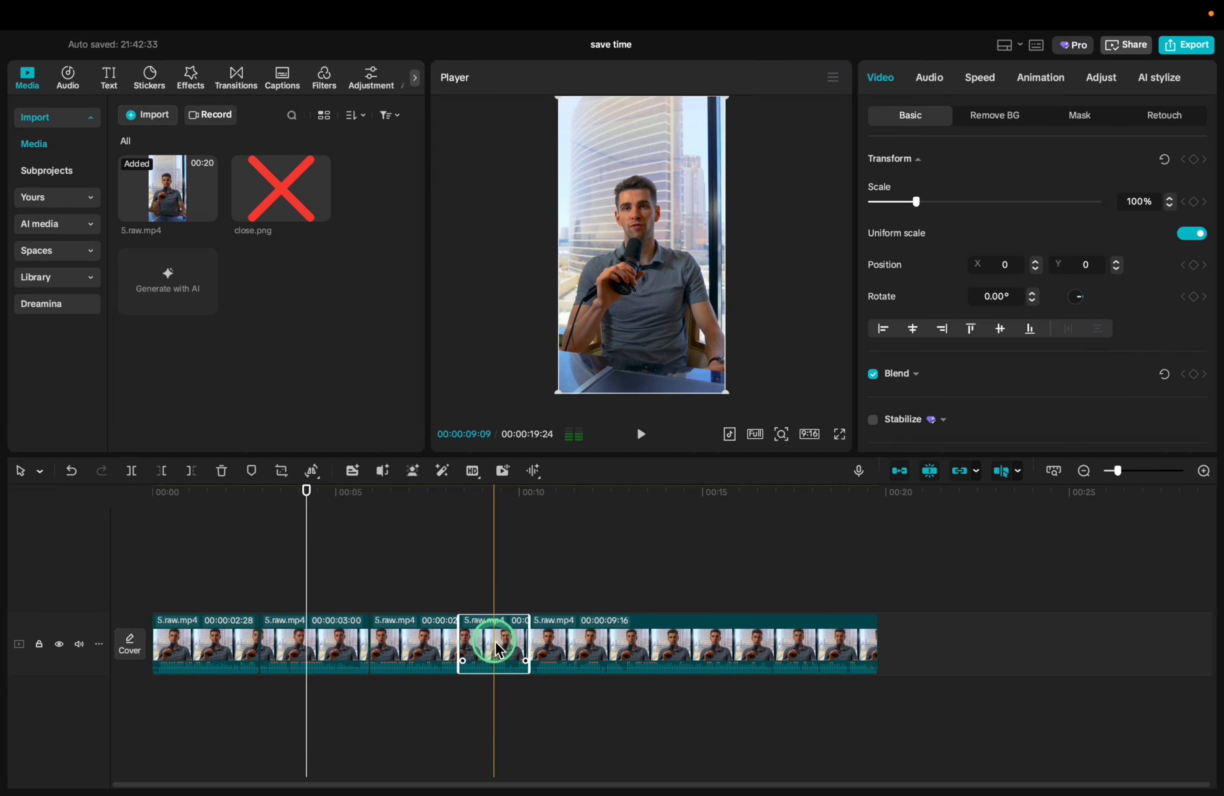
{"action": "key", "text": "Delete"}
Select the last clip and trim away everything in it after 00:00:12:24
{"action": "left_click", "coordinate": [624, 659]}
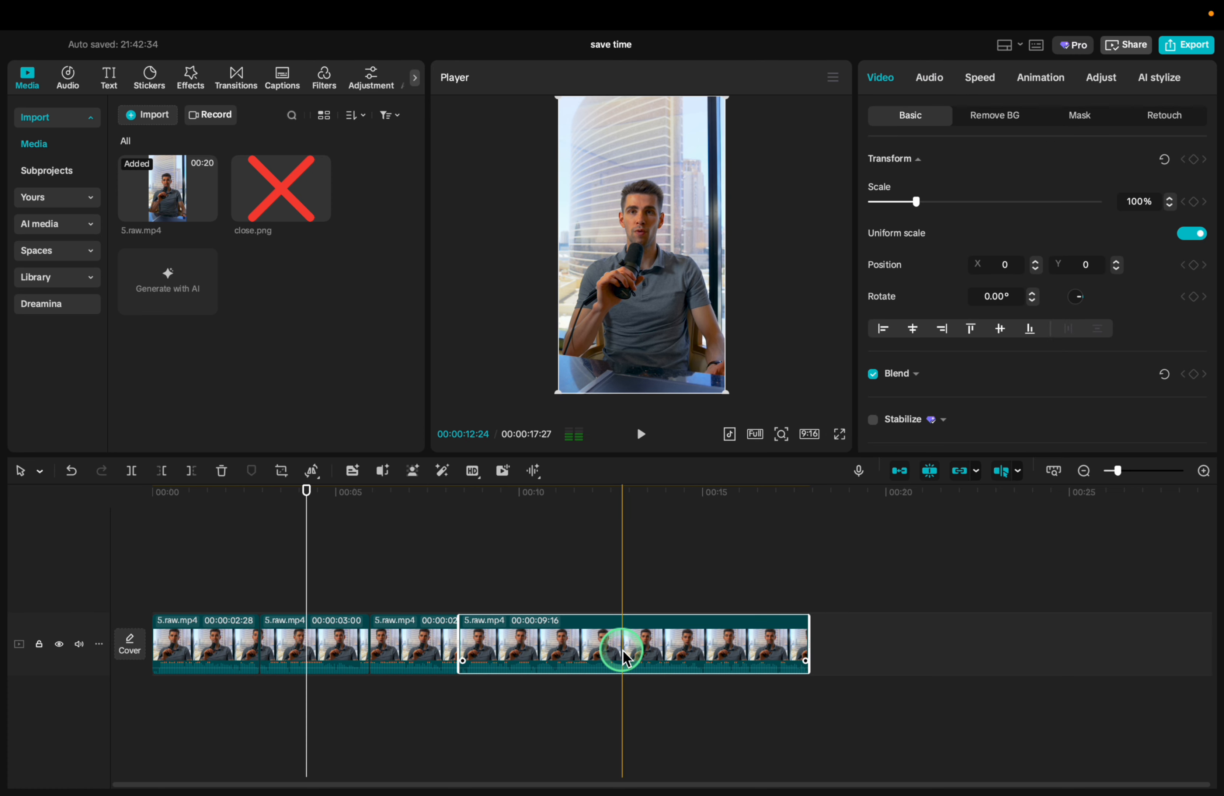
{"action": "key", "text": "w"}
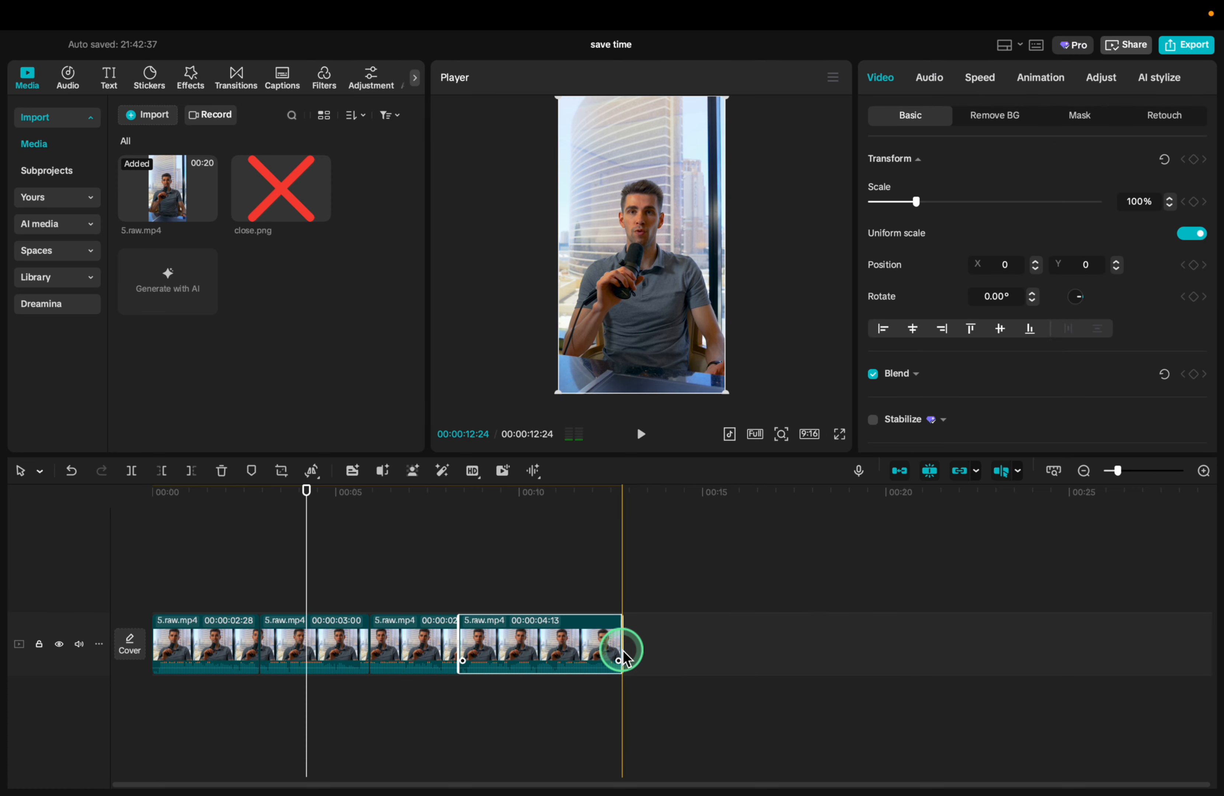